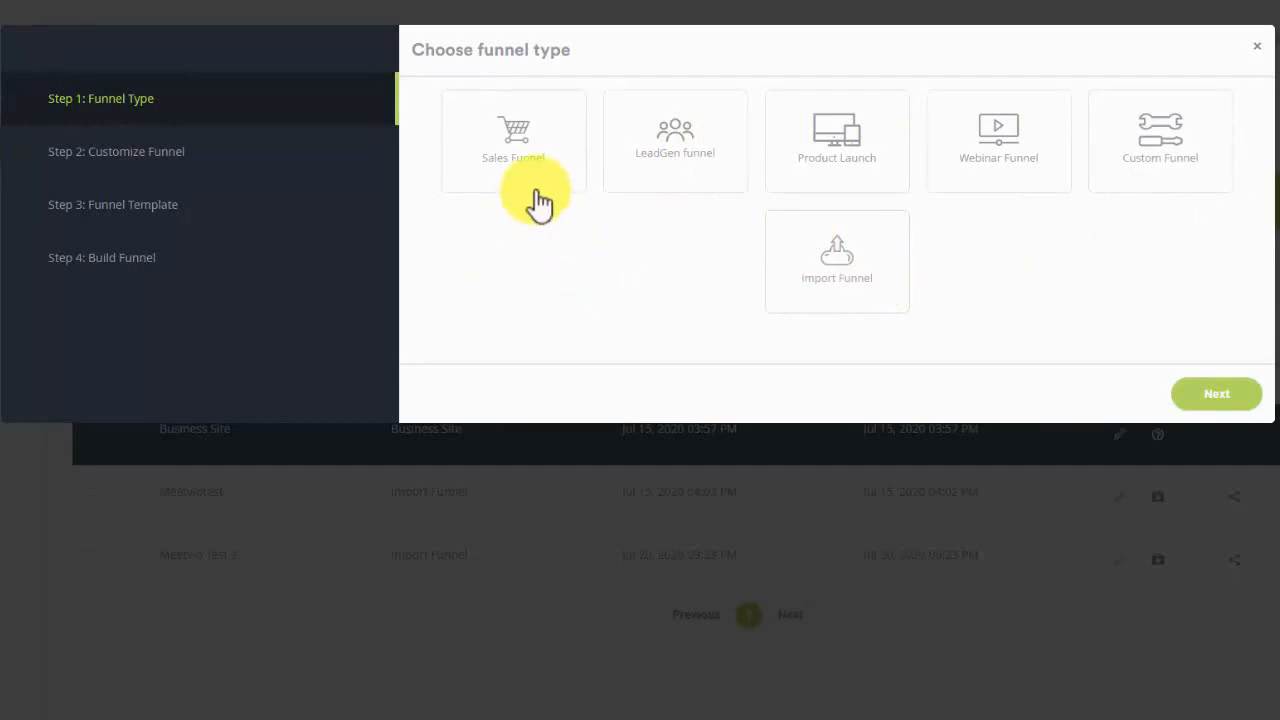
Step: Choose the Sales Funnel type and accept its default five pages
{"action": "left_click", "coordinate": [540, 200]}
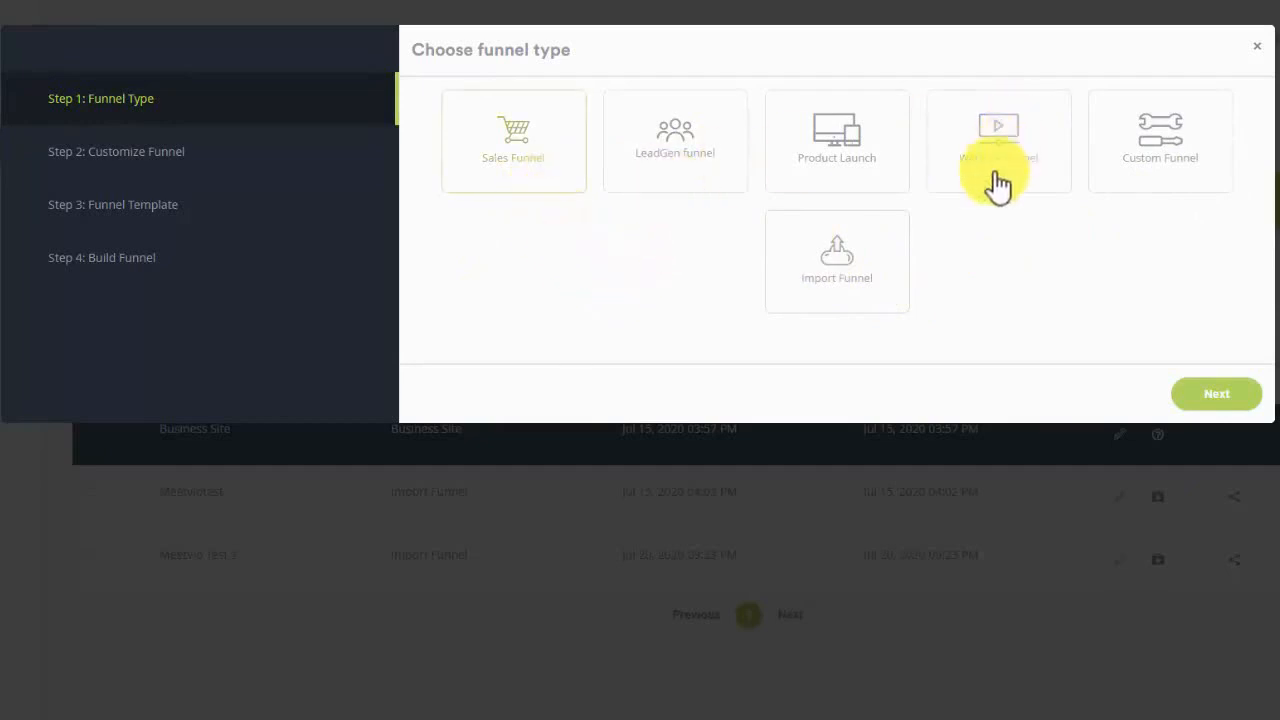
{"action": "left_click", "coordinate": [1222, 400]}
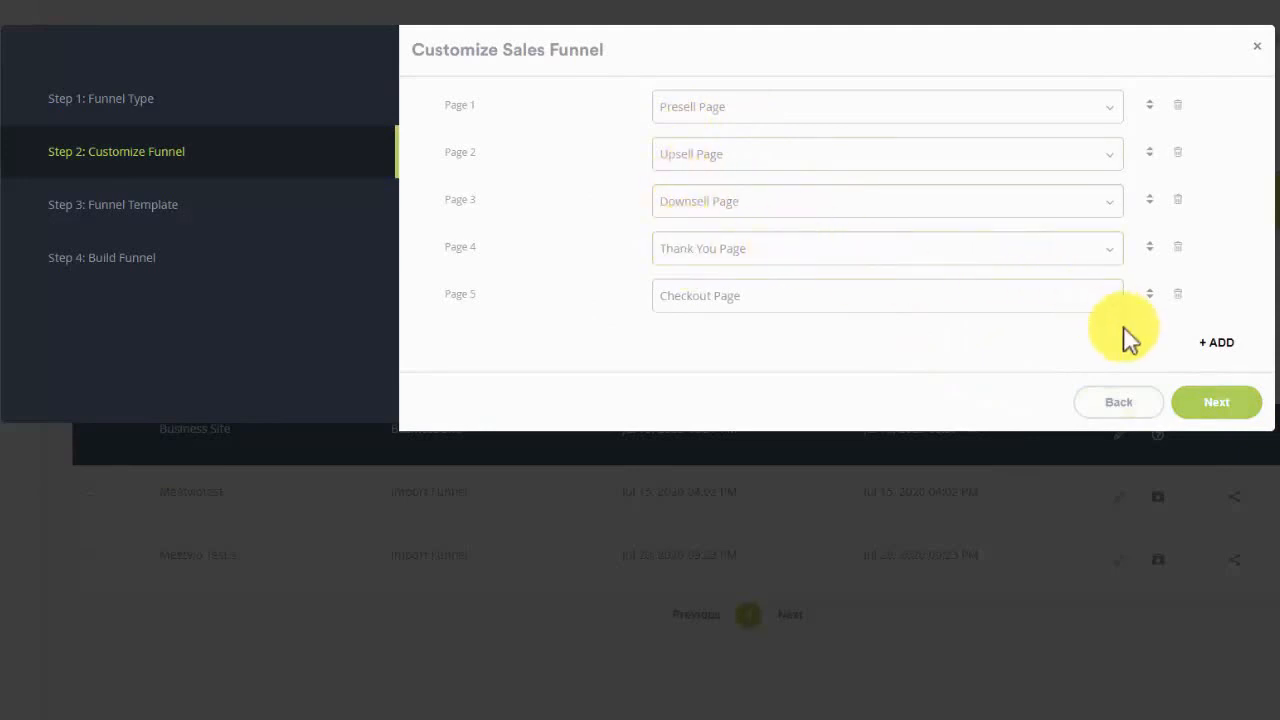
{"action": "left_click", "coordinate": [1222, 404]}
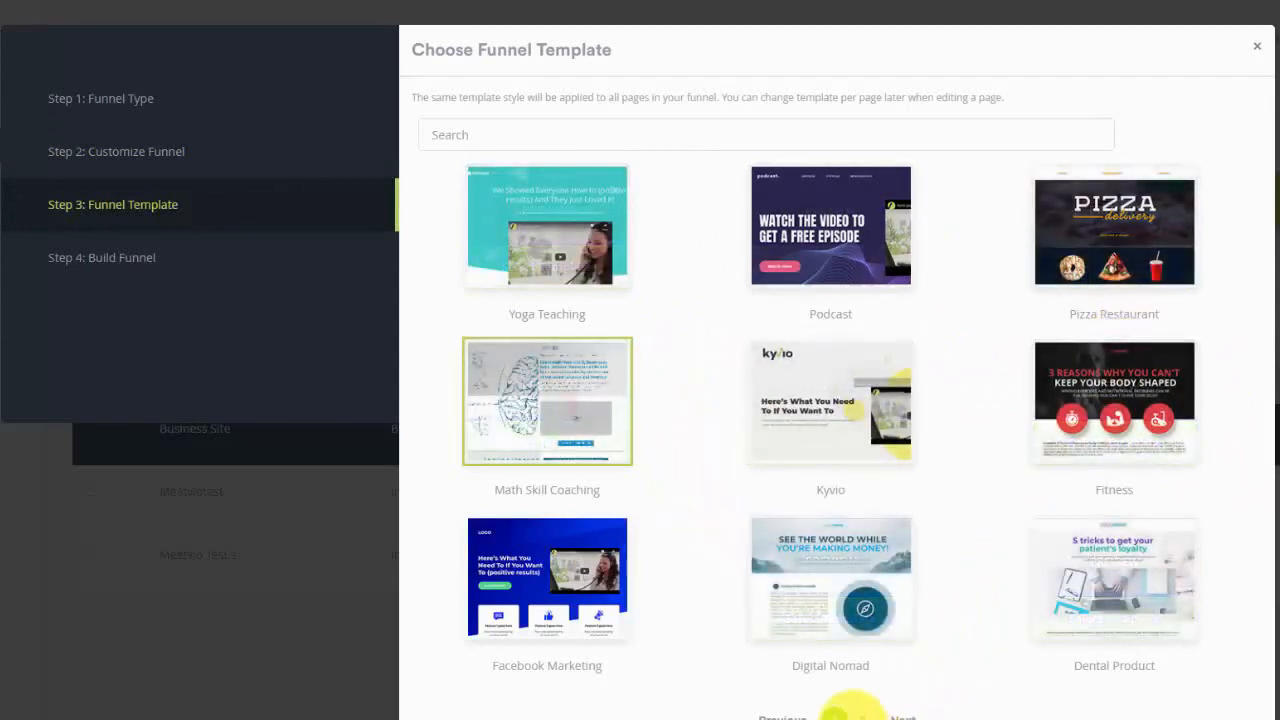
Step: Browse the funnel template pages and continue with the Math Skill Coaching template
{"action": "left_click", "coordinate": [858, 712]}
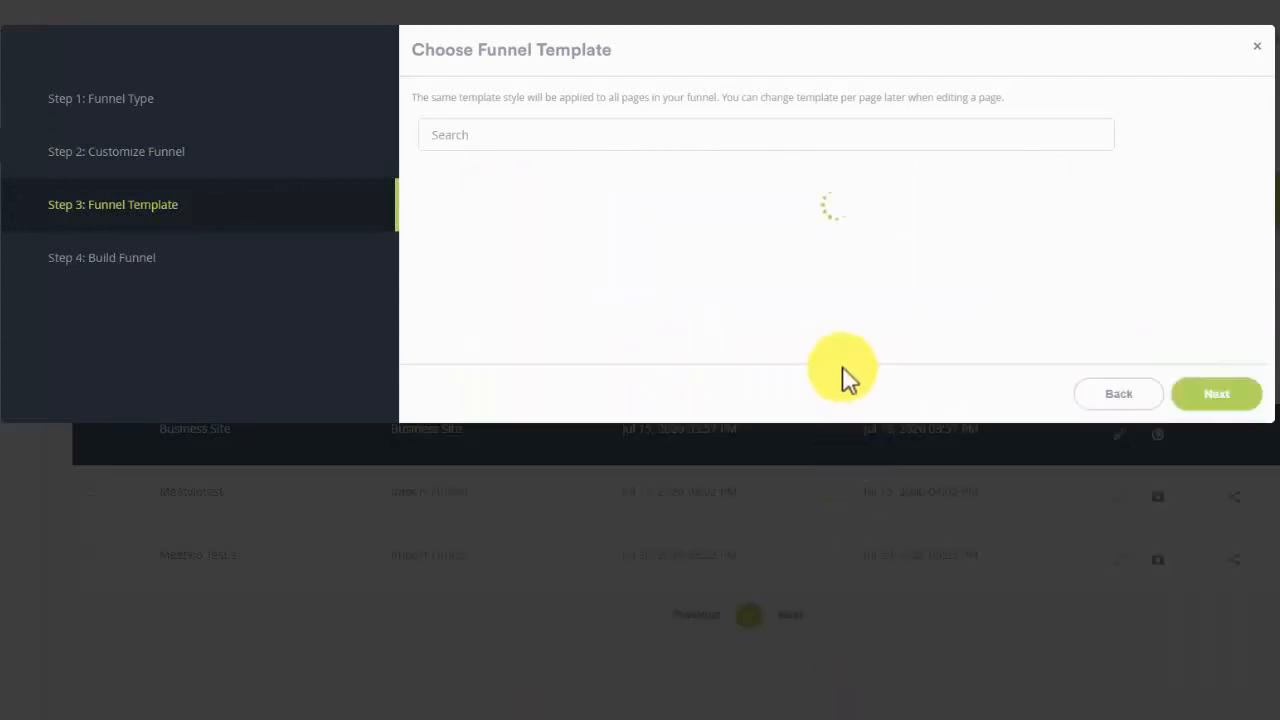
{"action": "left_click", "coordinate": [841, 543]}
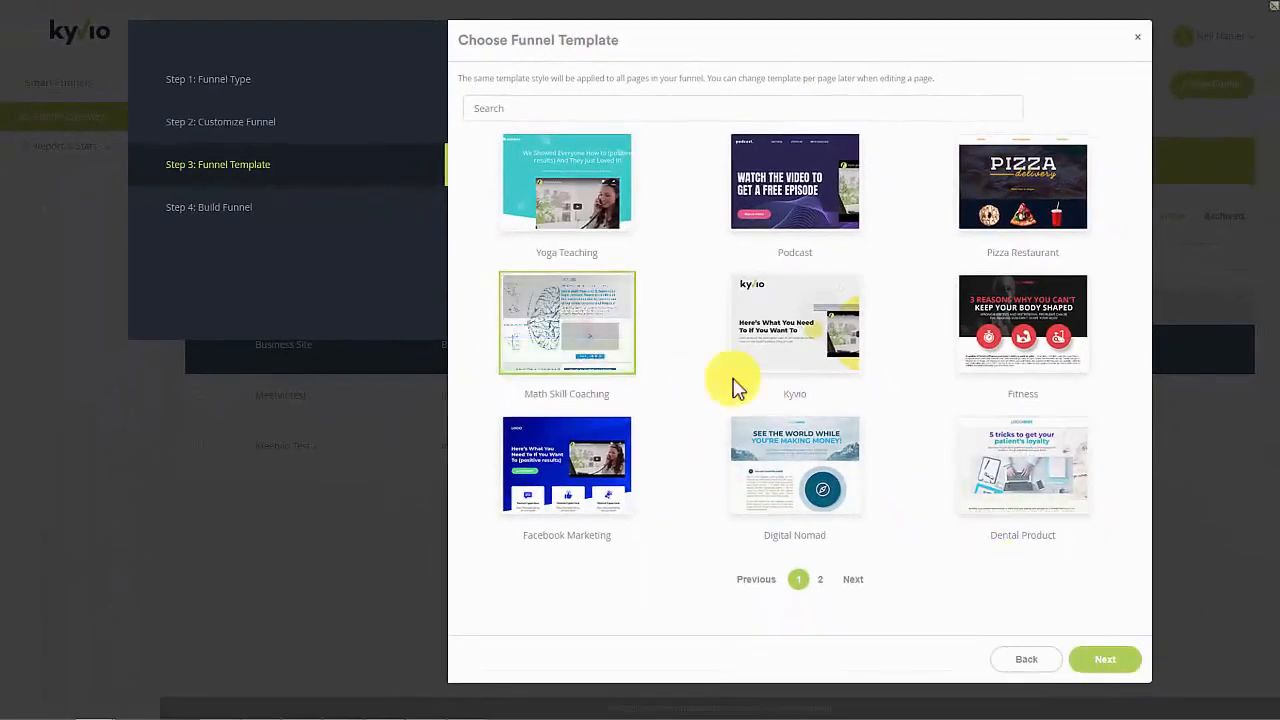
{"action": "left_click", "coordinate": [1103, 660]}
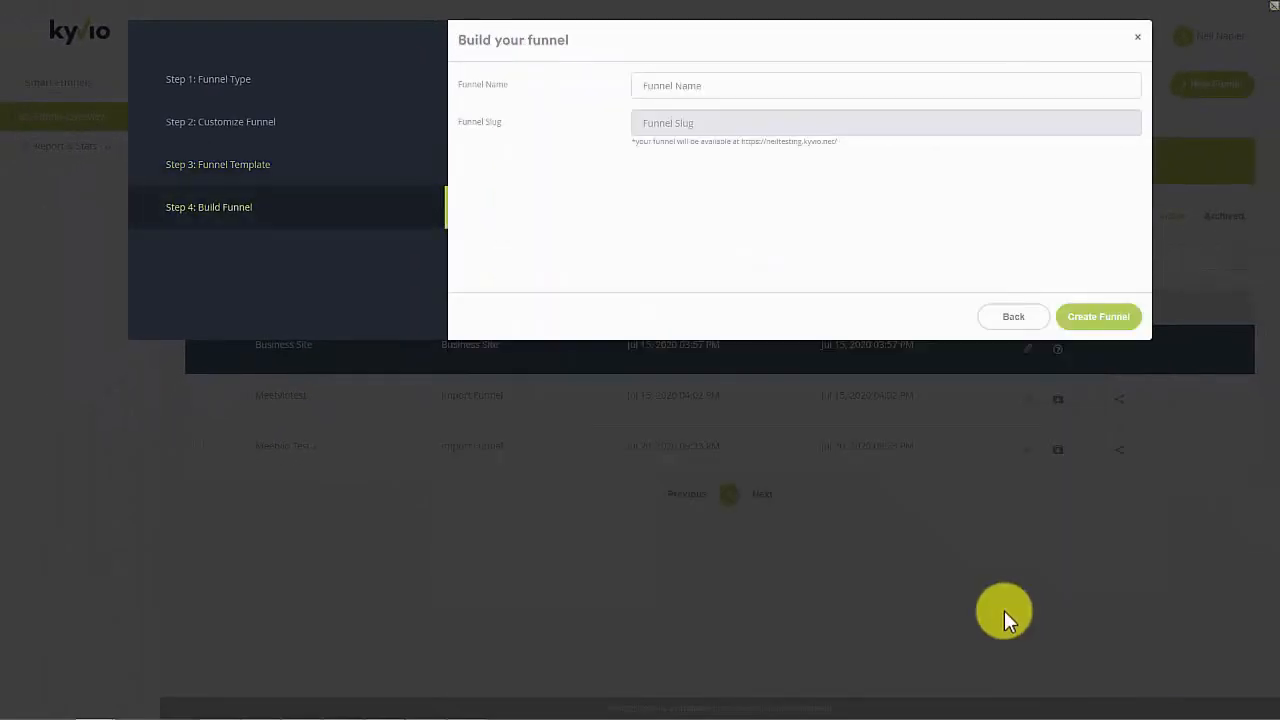
Step: Name the funnel "Math Teachers" and create it
{"action": "left_click", "coordinate": [666, 87]}
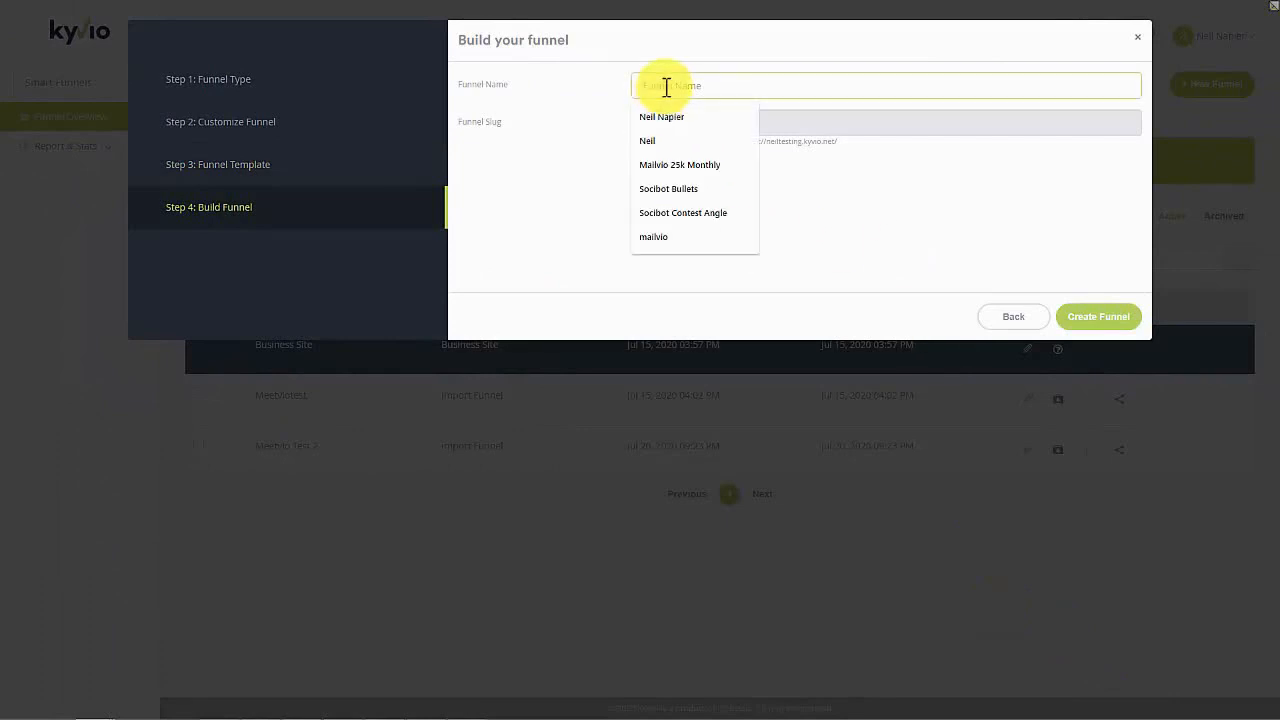
{"action": "type", "text": "Math Teachers"}
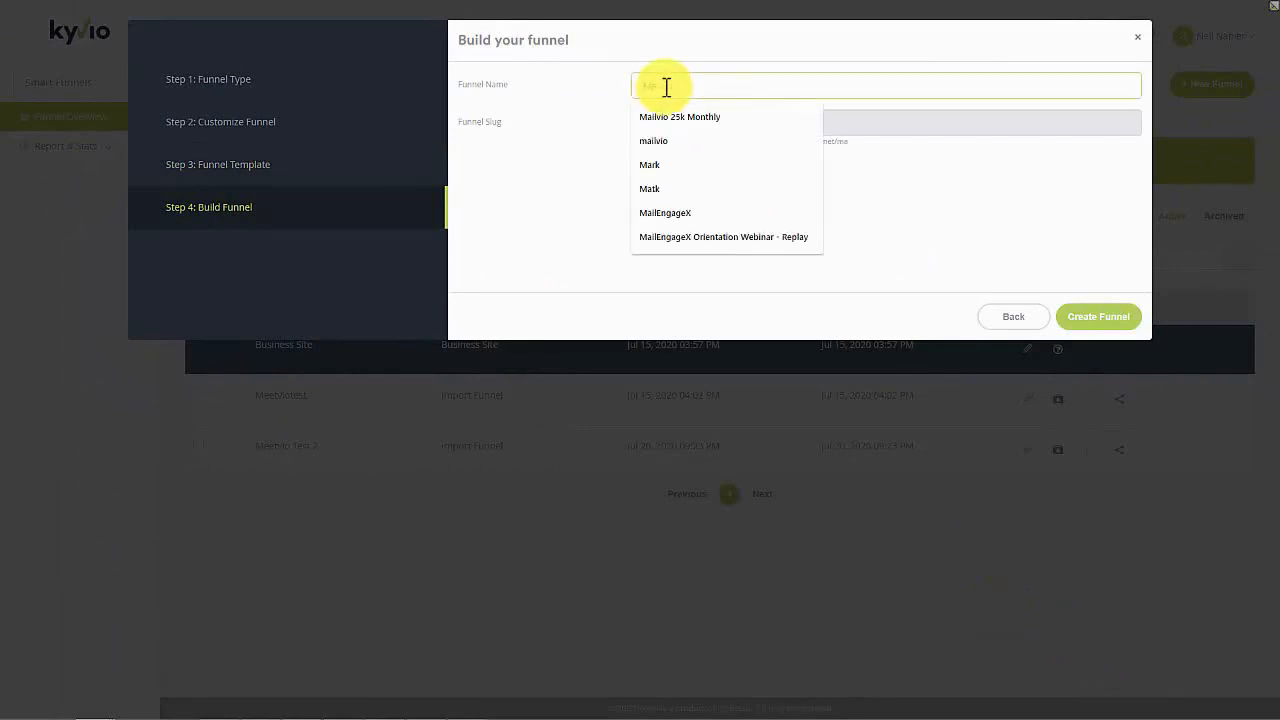
{"action": "left_click", "coordinate": [1089, 318]}
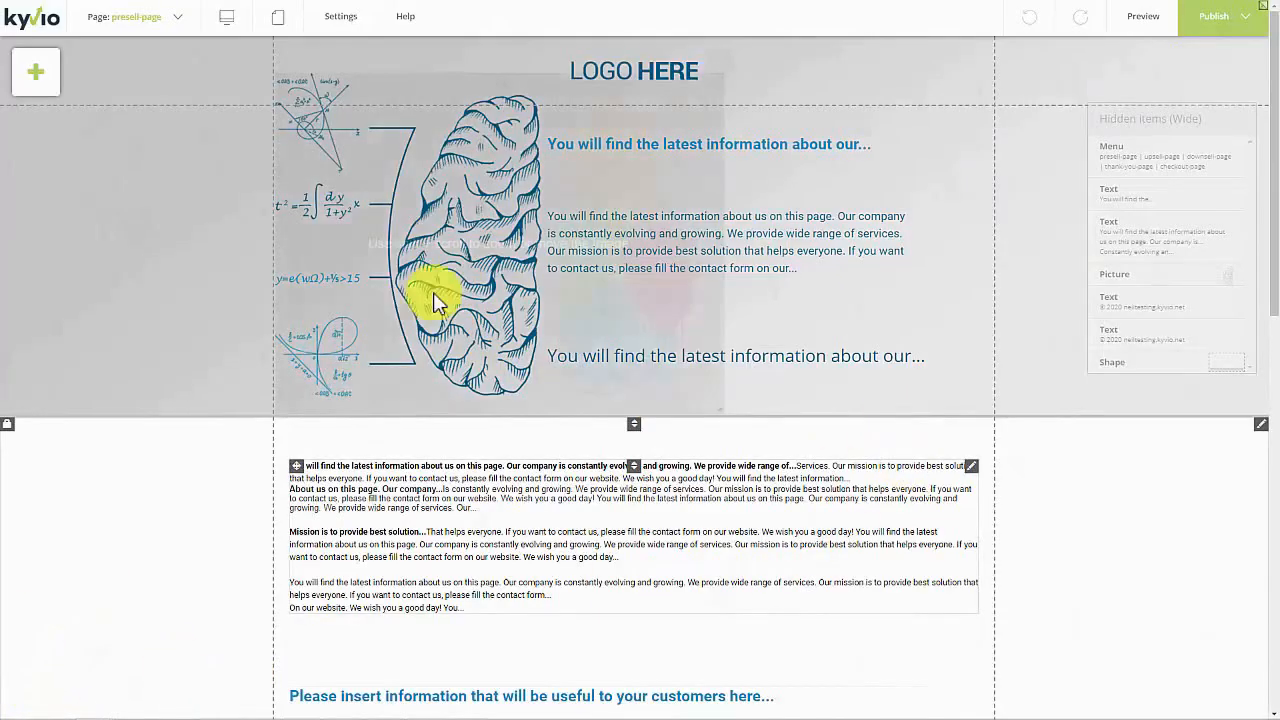
Step: Open the upsell-page in the page editor and look over its sections
{"action": "left_click", "coordinate": [176, 17]}
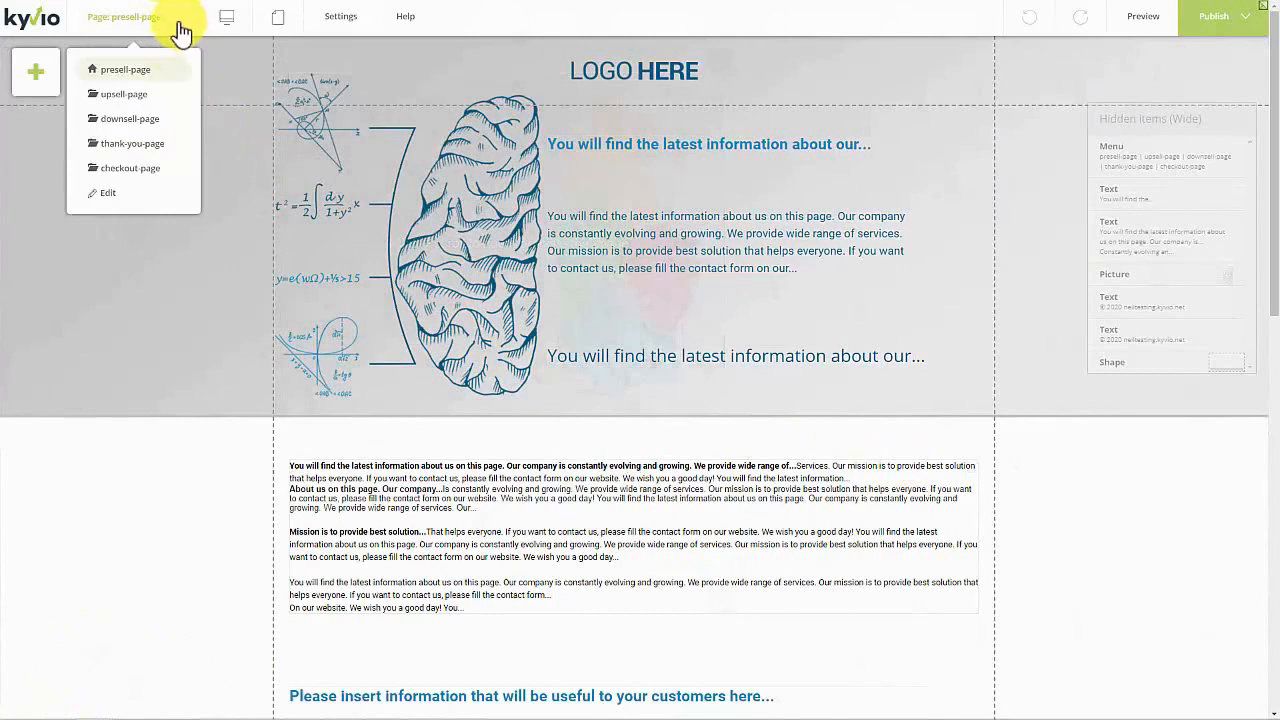
{"action": "left_click", "coordinate": [148, 100]}
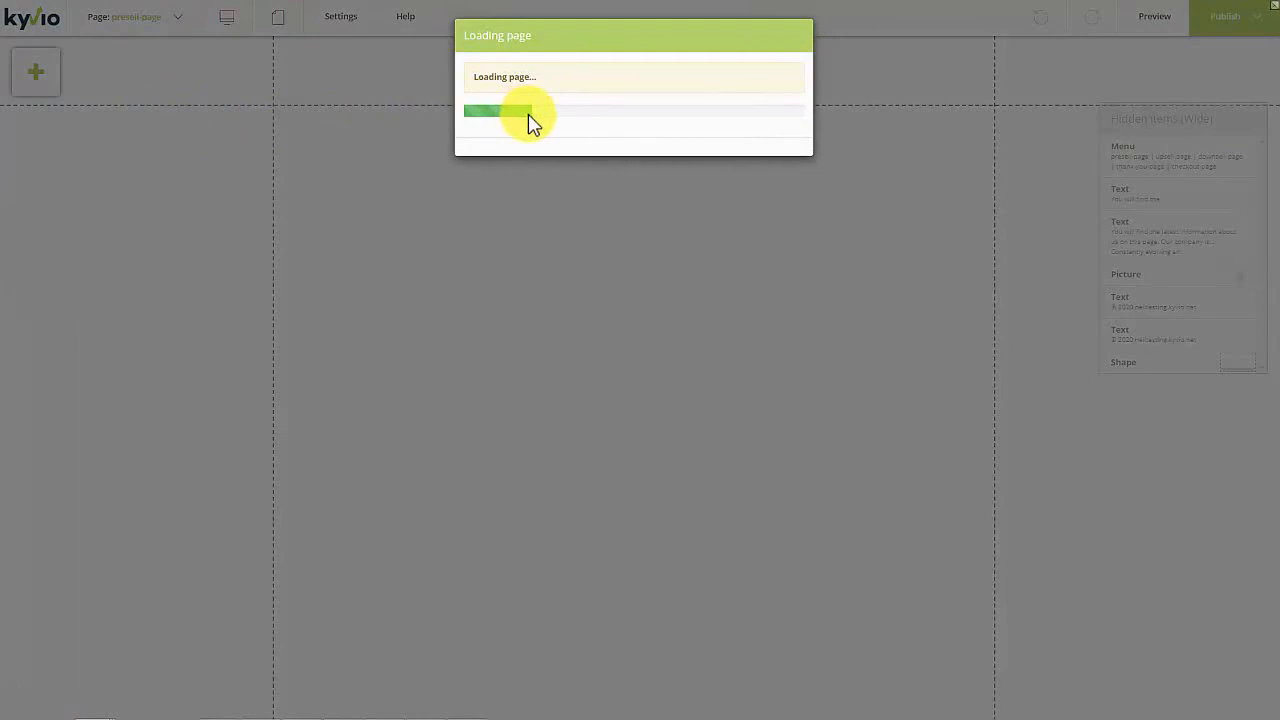
{"action": "scroll", "coordinate": [475, 486], "scroll_direction": "down", "scroll_amount": 10}
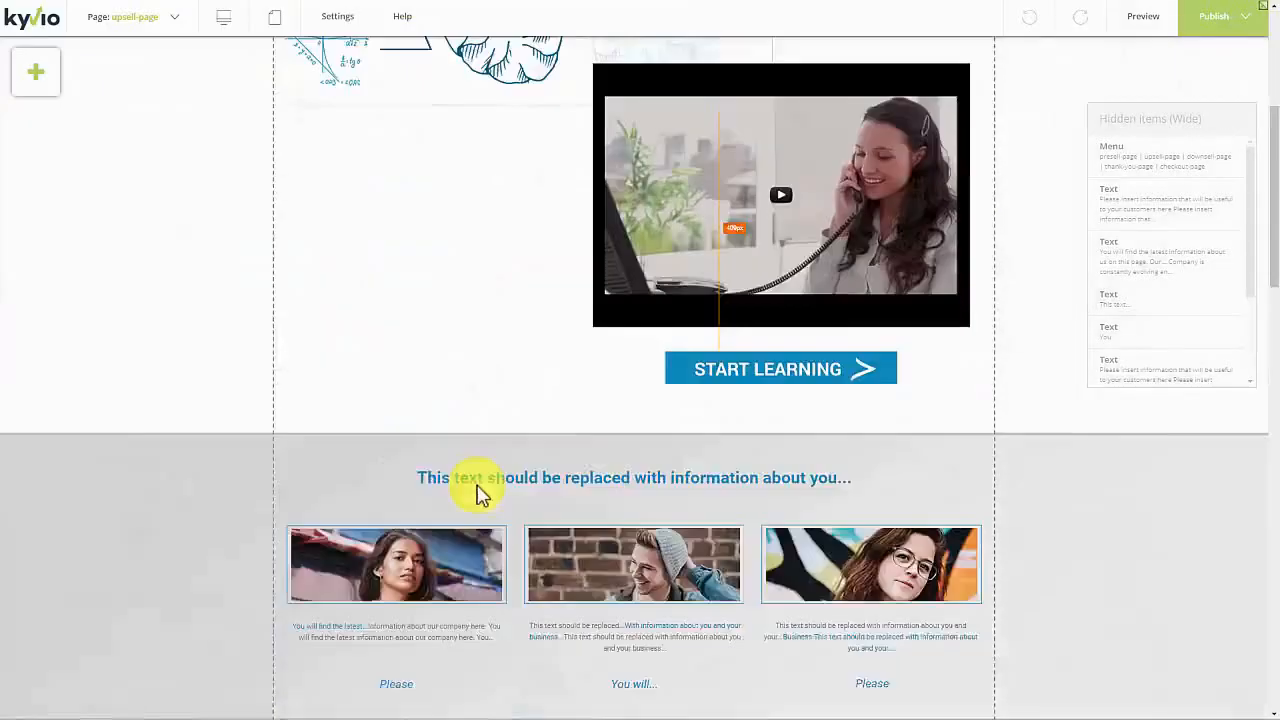
{"action": "scroll", "coordinate": [480, 489], "scroll_direction": "up", "scroll_amount": 10}
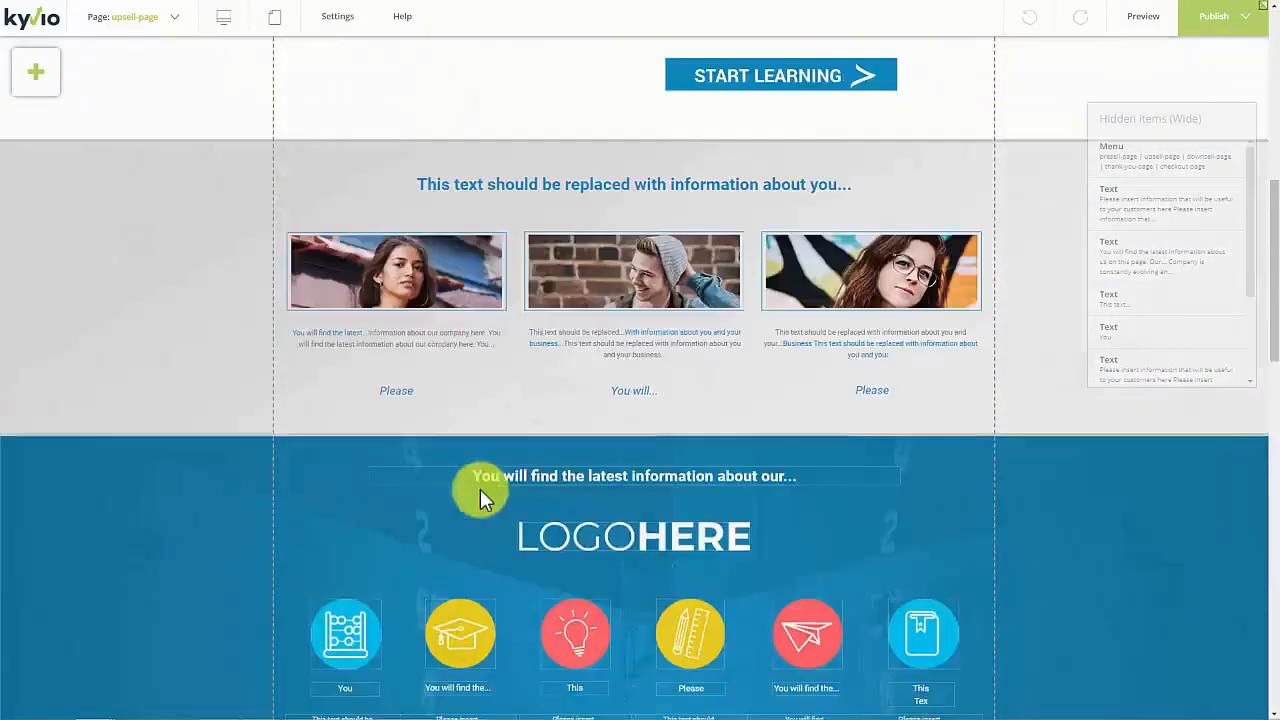
{"action": "left_click", "coordinate": [158, 16]}
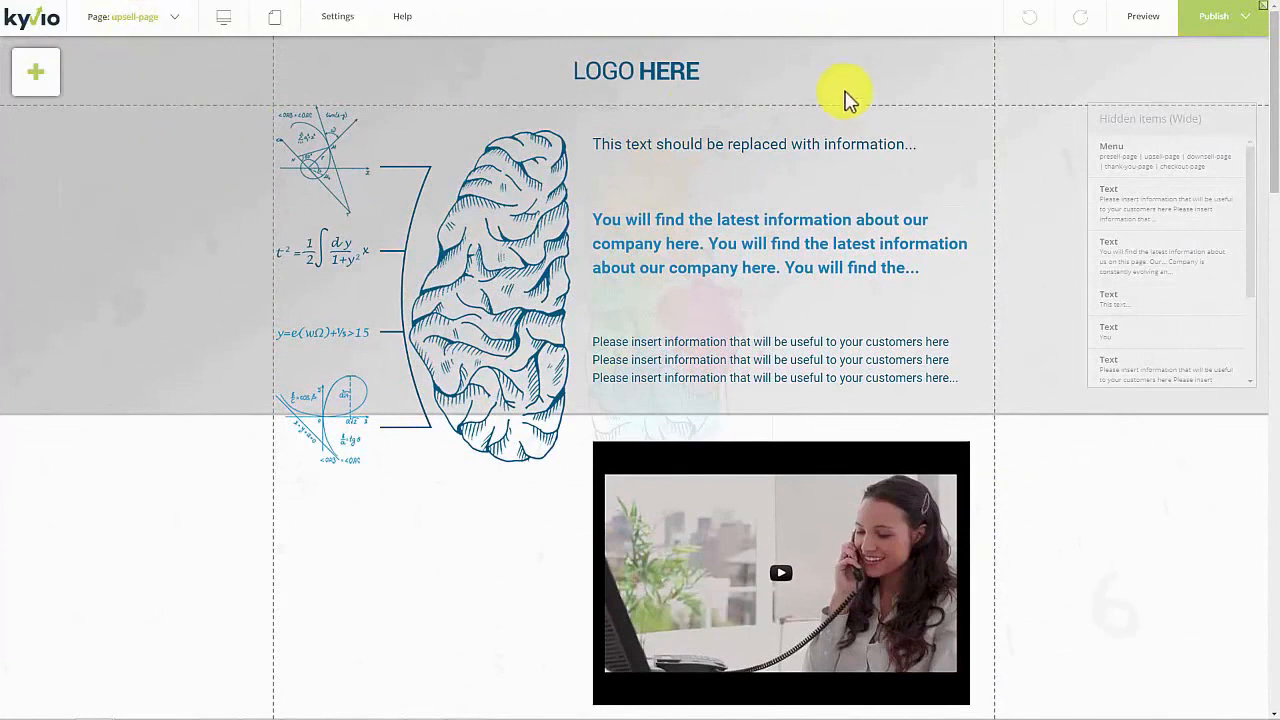
{"action": "scroll", "coordinate": [643, 246], "scroll_direction": "down", "scroll_amount": 4}
{"action": "scroll", "coordinate": [646, 243], "scroll_direction": "up", "scroll_amount": 4}
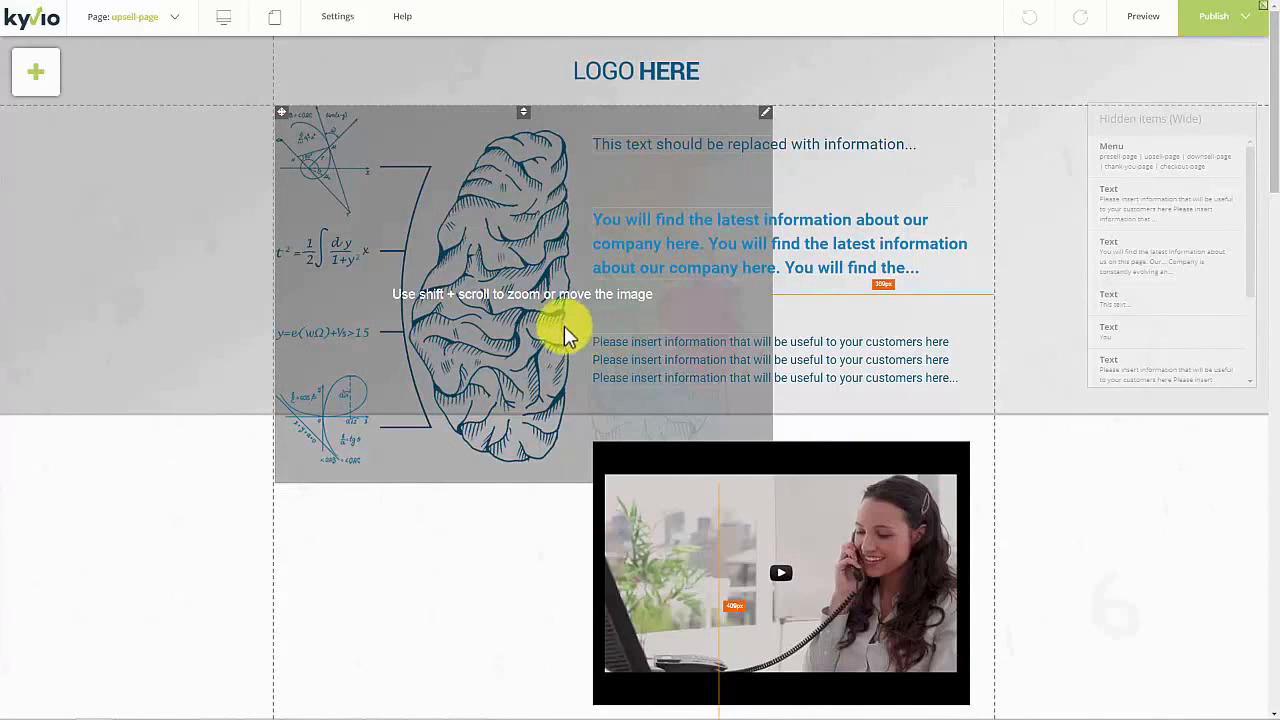
Step: Scale down the brain illustration so it fits inside the grey header section, against the left guide line
{"action": "left_click_drag", "start_coordinate": [510, 251], "coordinate": [488, 280]}
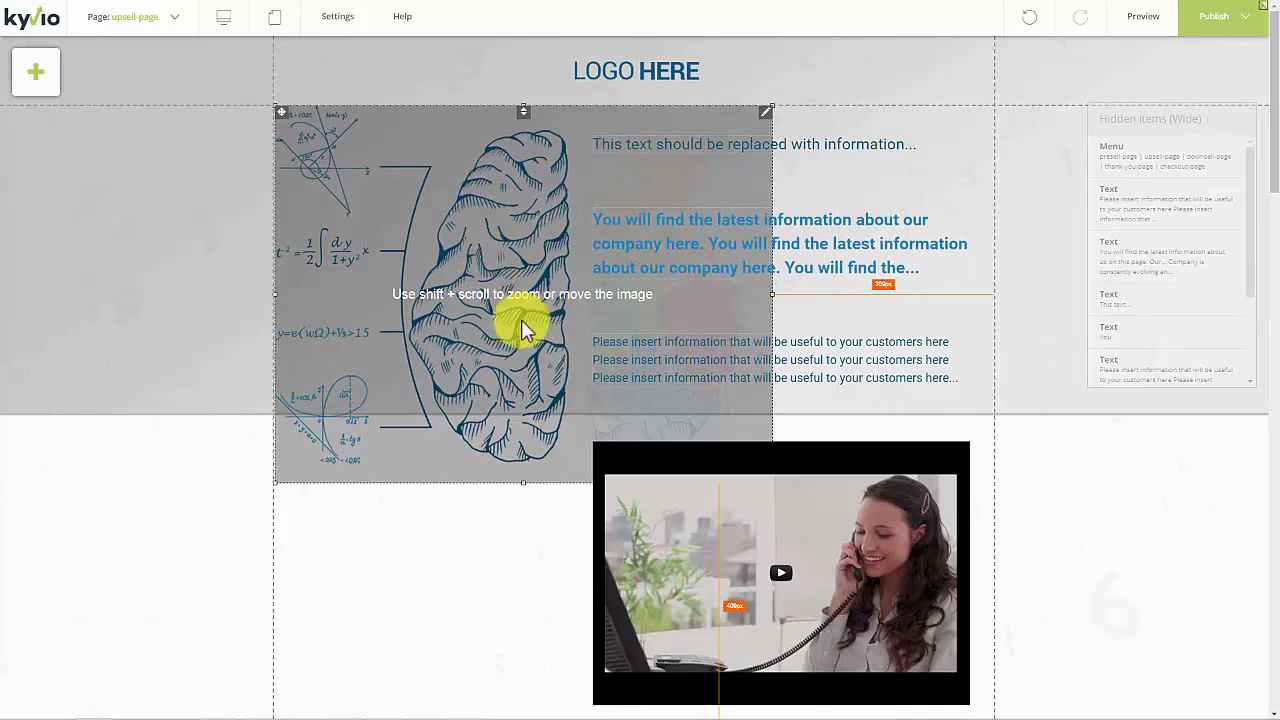
{"action": "mouse_move", "coordinate": [449, 322]}
{"action": "left_mouse_down"}
{"action": "mouse_move", "coordinate": [541, 322]}
{"action": "mouse_move", "coordinate": [440, 330]}
{"action": "left_mouse_up"}
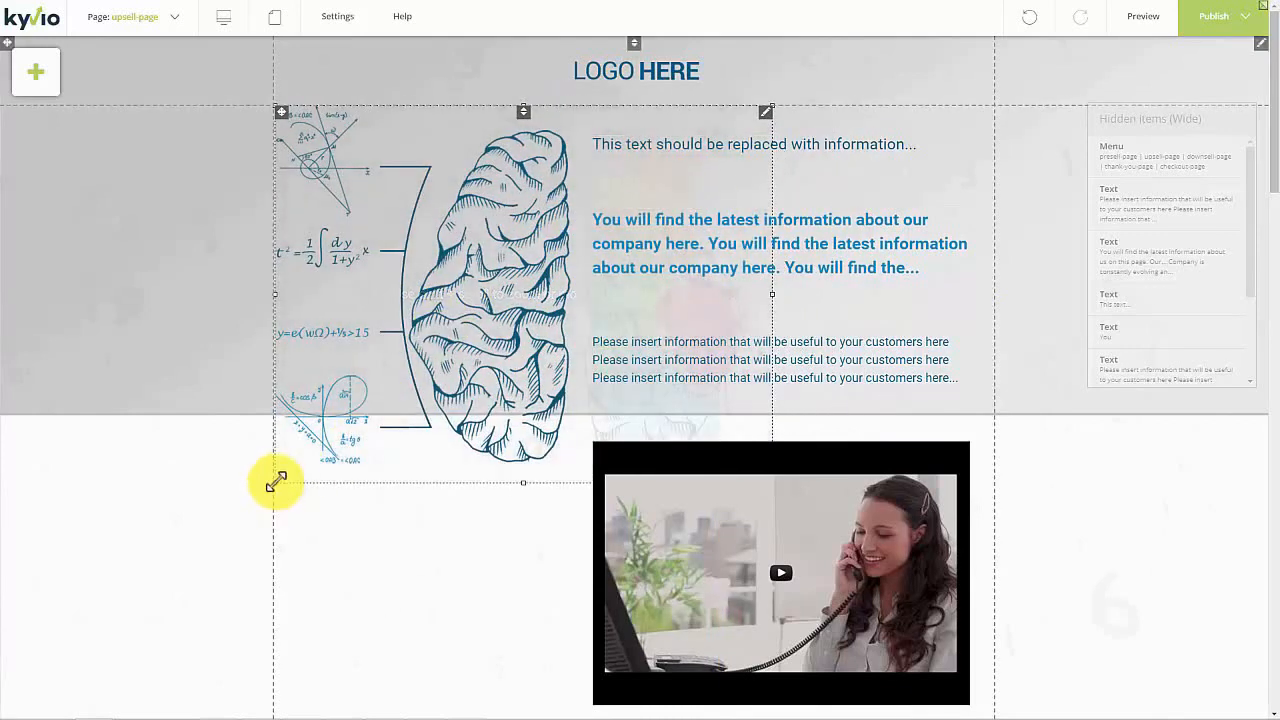
{"action": "left_click_drag", "start_coordinate": [278, 481], "coordinate": [395, 356]}
{"action": "left_click_drag", "start_coordinate": [523, 286], "coordinate": [415, 289]}
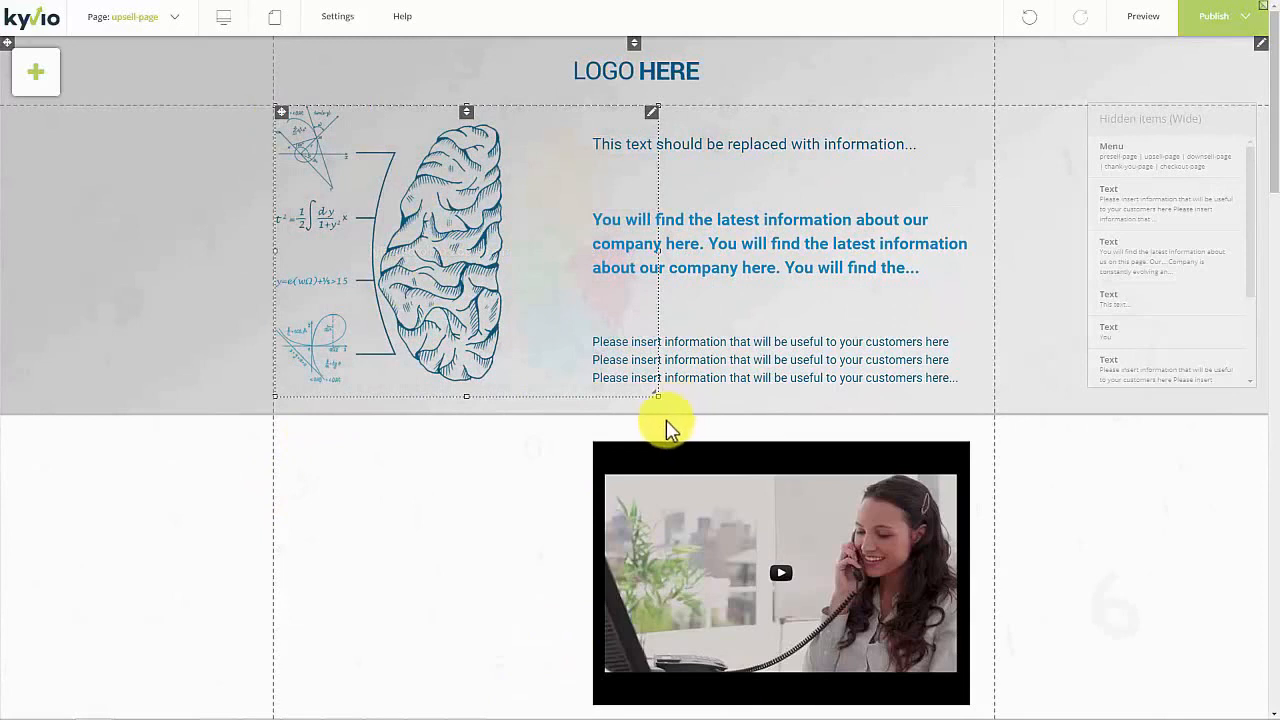
Step: Change the style of the top text line "This text should be replaced with information..." to Heading 2
{"action": "left_click", "coordinate": [740, 156]}
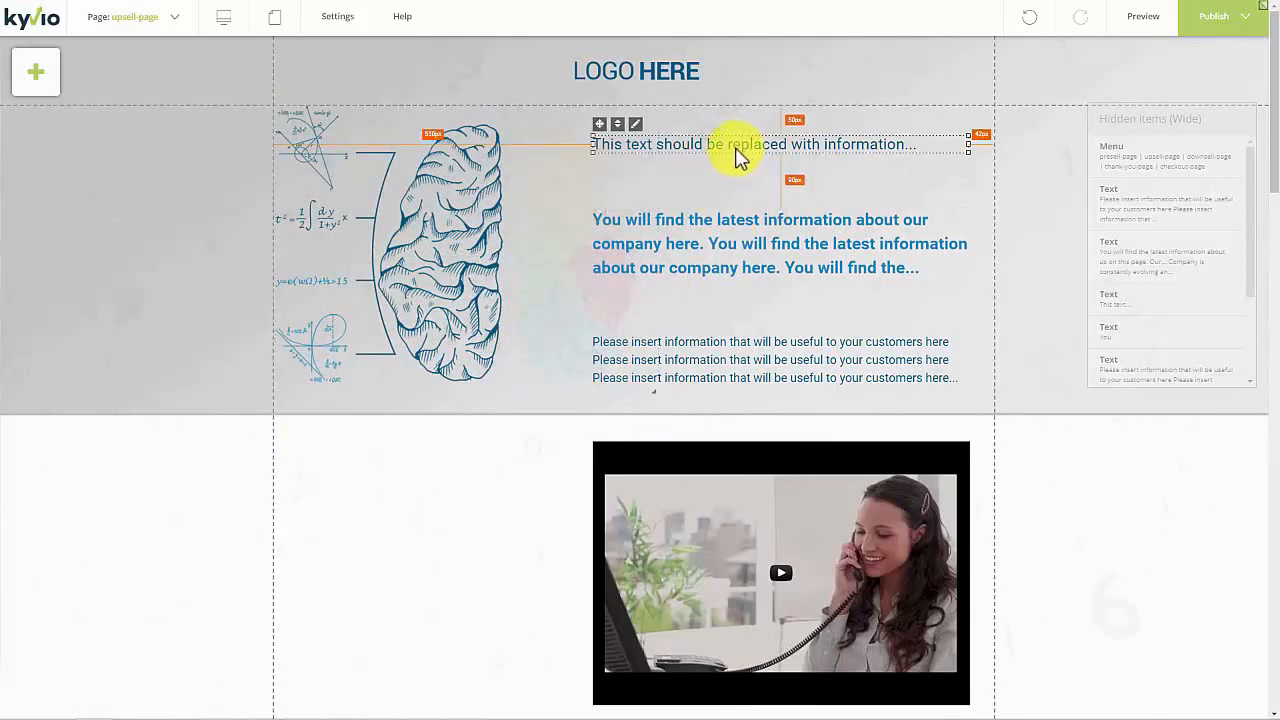
{"action": "right_click", "coordinate": [638, 136]}
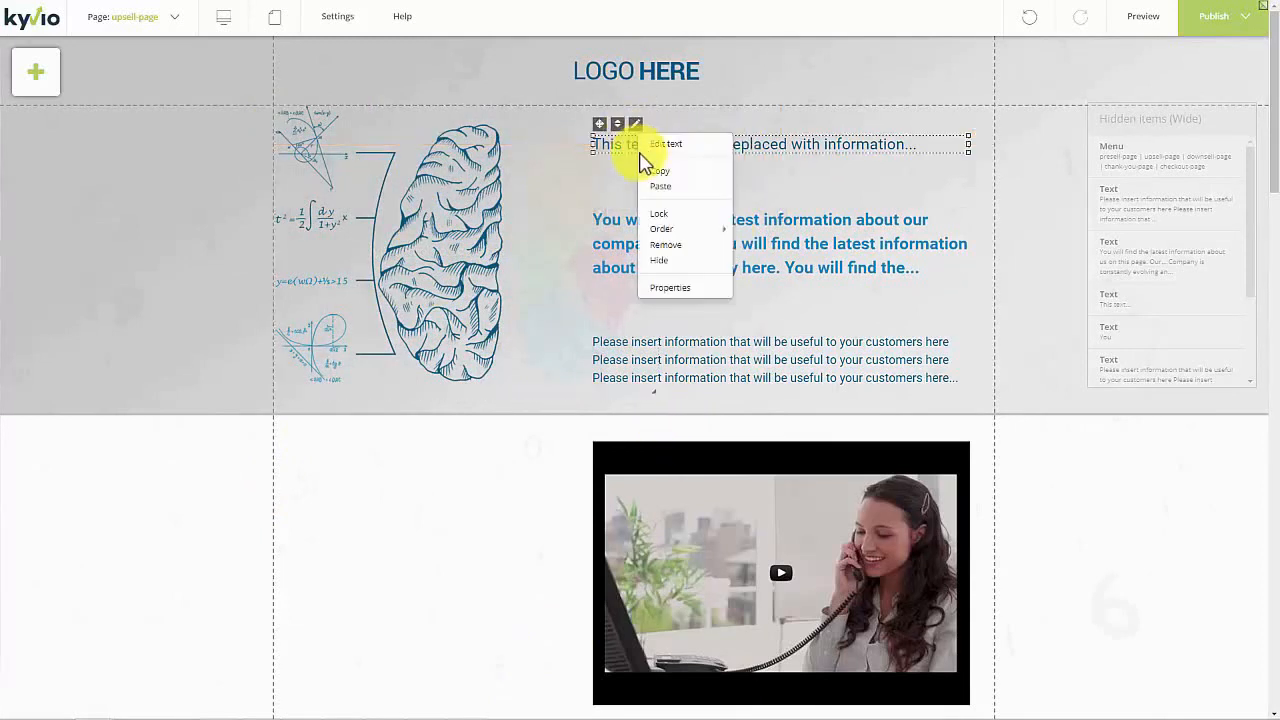
{"action": "left_click", "coordinate": [658, 144]}
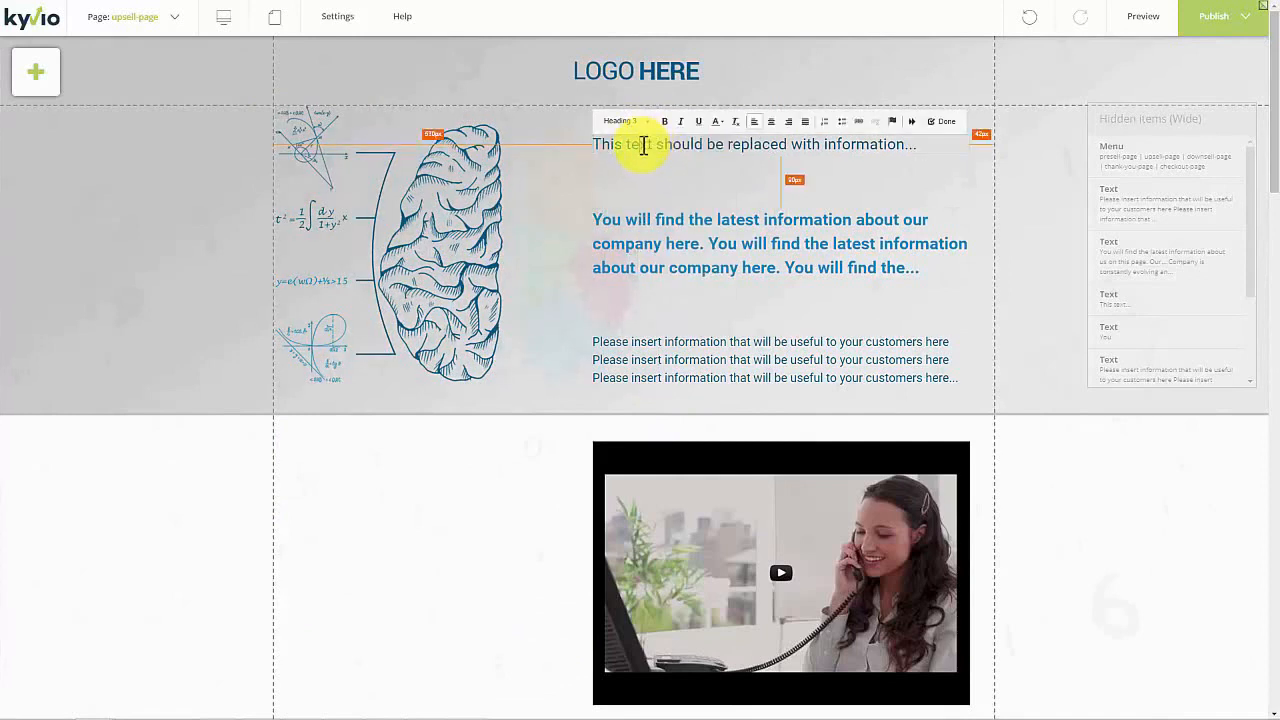
{"action": "left_click_drag", "start_coordinate": [601, 144], "coordinate": [812, 143]}
{"action": "key", "text": "ctrl+a"}
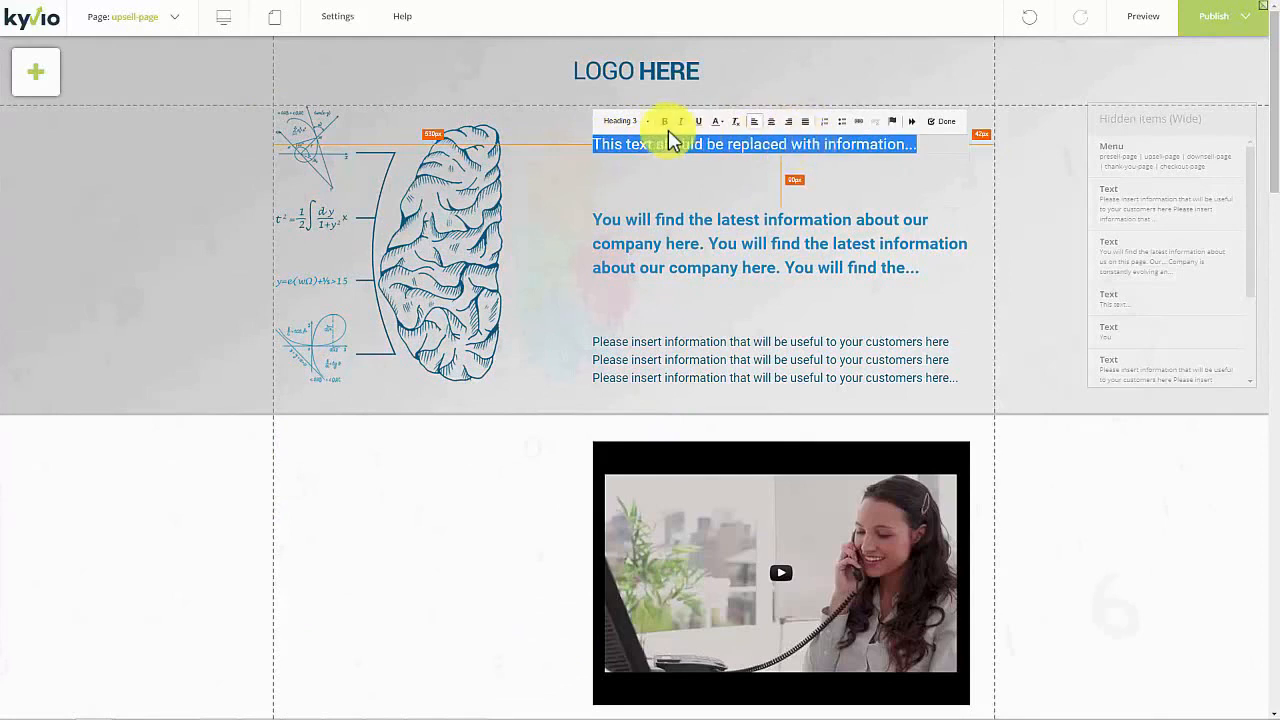
{"action": "left_click", "coordinate": [643, 122]}
{"action": "scroll", "coordinate": [716, 200], "scroll_direction": "down", "scroll_amount": 3}
{"action": "scroll", "coordinate": [716, 195], "scroll_direction": "up", "scroll_amount": 1}
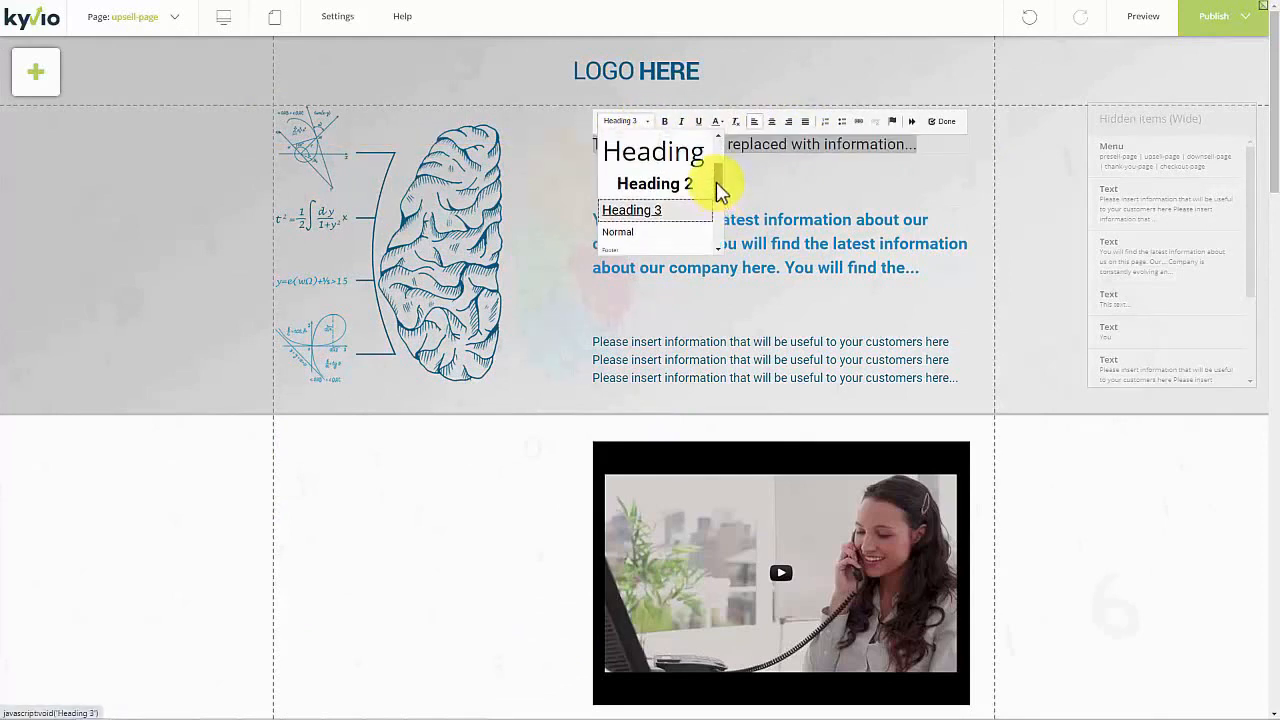
{"action": "left_click", "coordinate": [692, 192]}
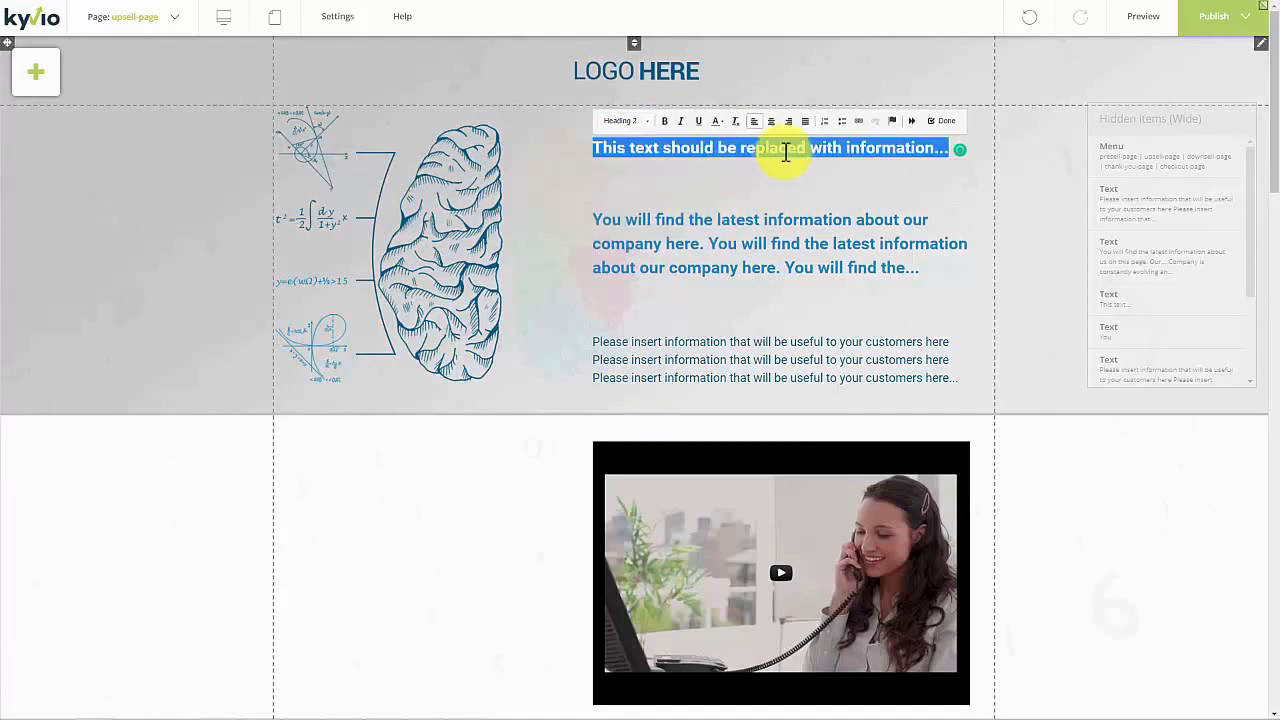
{"action": "left_click", "coordinate": [944, 122]}
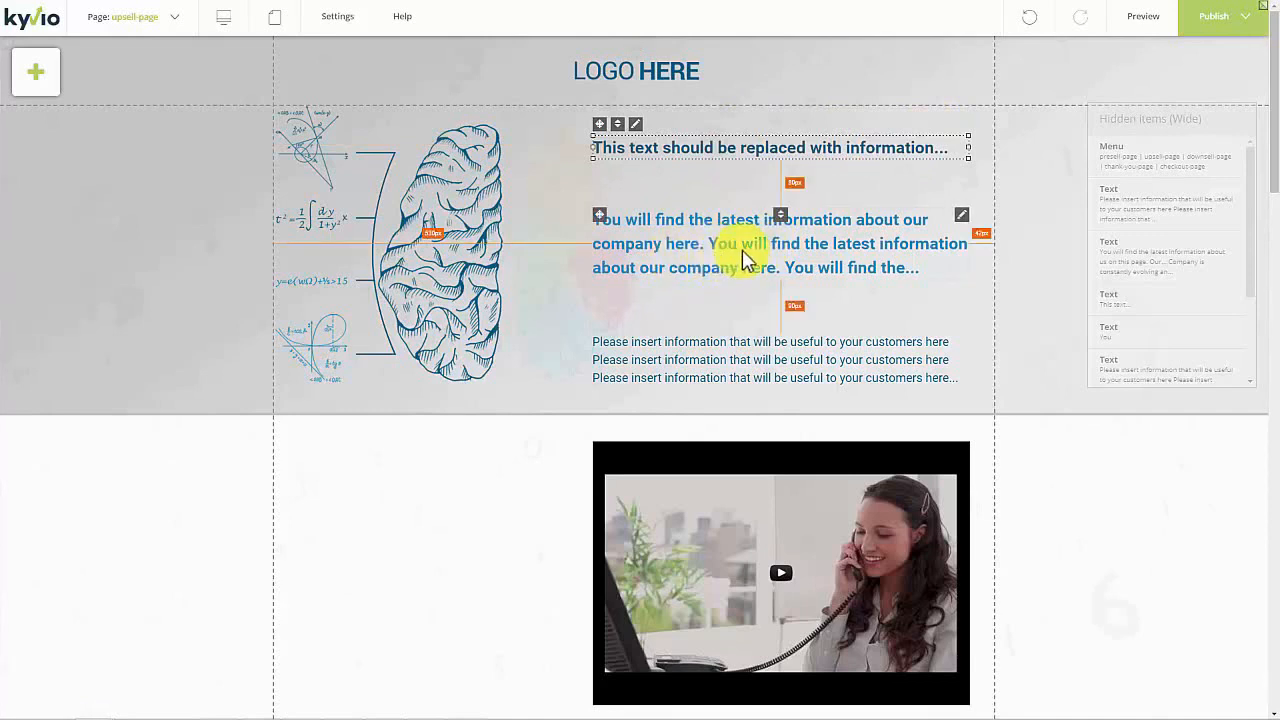
Step: Move the bold blue paragraph slightly up towards the heading and nudge the small three-line text below it
{"action": "mouse_move", "coordinate": [748, 252]}
{"action": "left_mouse_down"}
{"action": "mouse_move", "coordinate": [737, 229]}
{"action": "mouse_move", "coordinate": [727, 250]}
{"action": "mouse_move", "coordinate": [744, 252]}
{"action": "left_mouse_up"}
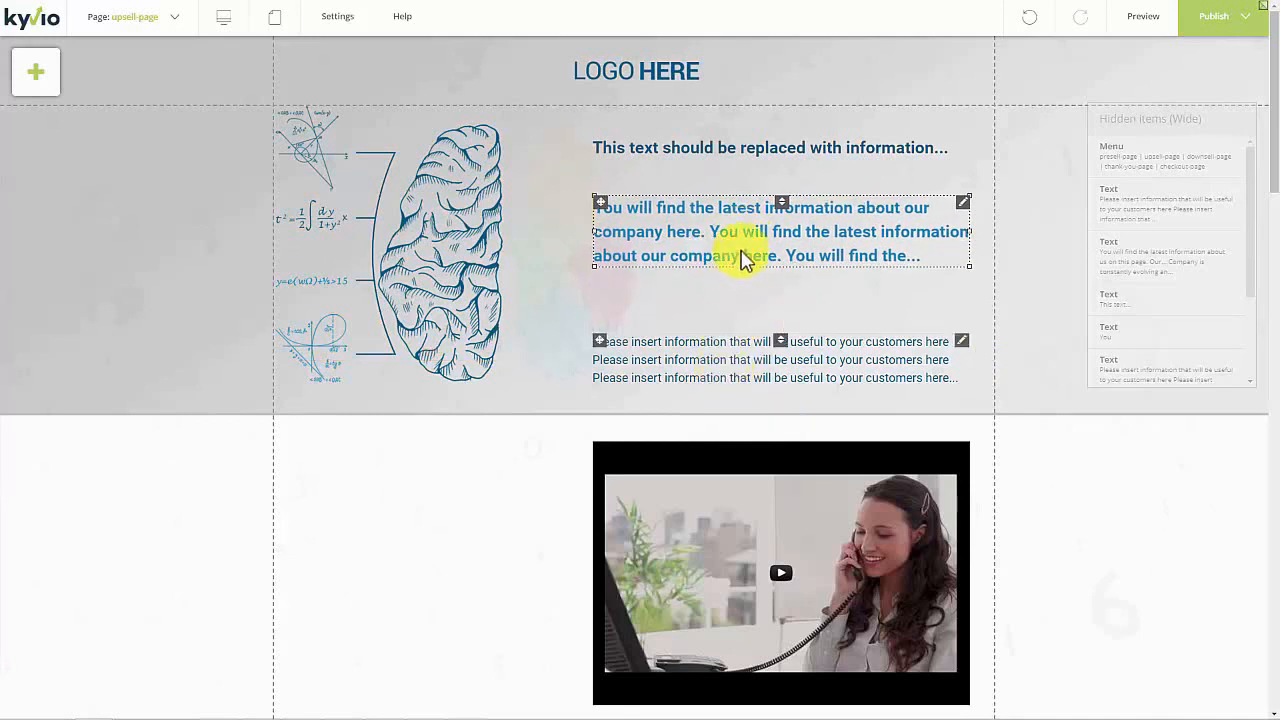
{"action": "left_click_drag", "start_coordinate": [728, 366], "coordinate": [728, 368]}
{"action": "scroll", "coordinate": [641, 428], "scroll_direction": "down", "scroll_amount": 5}
{"action": "scroll", "coordinate": [706, 384], "scroll_direction": "up", "scroll_amount": 5}
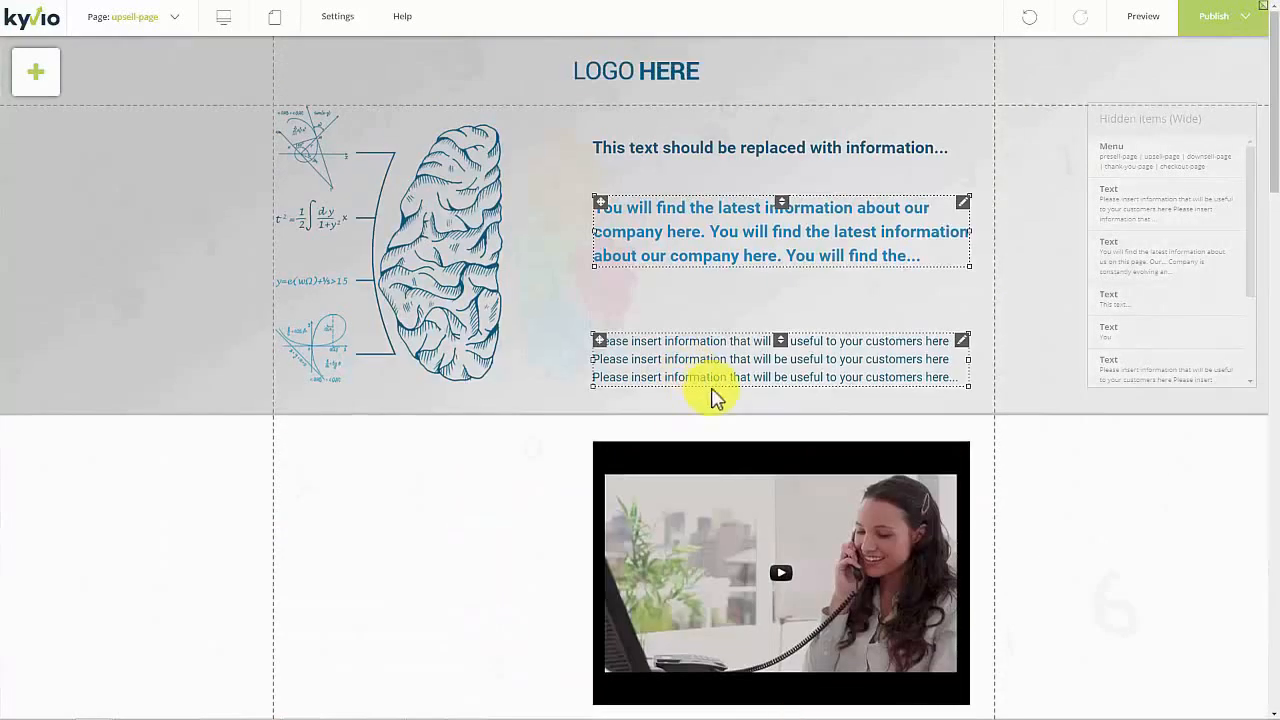
Step: Move the video and the START LEARNING button to the horizontal centre of the page
{"action": "middle_click", "coordinate": [1008, 443]}
{"action": "middle_click", "coordinate": [1008, 488]}
{"action": "left_click_drag", "start_coordinate": [755, 408], "coordinate": [610, 405]}
{"action": "left_click_drag", "start_coordinate": [728, 607], "coordinate": [581, 612]}
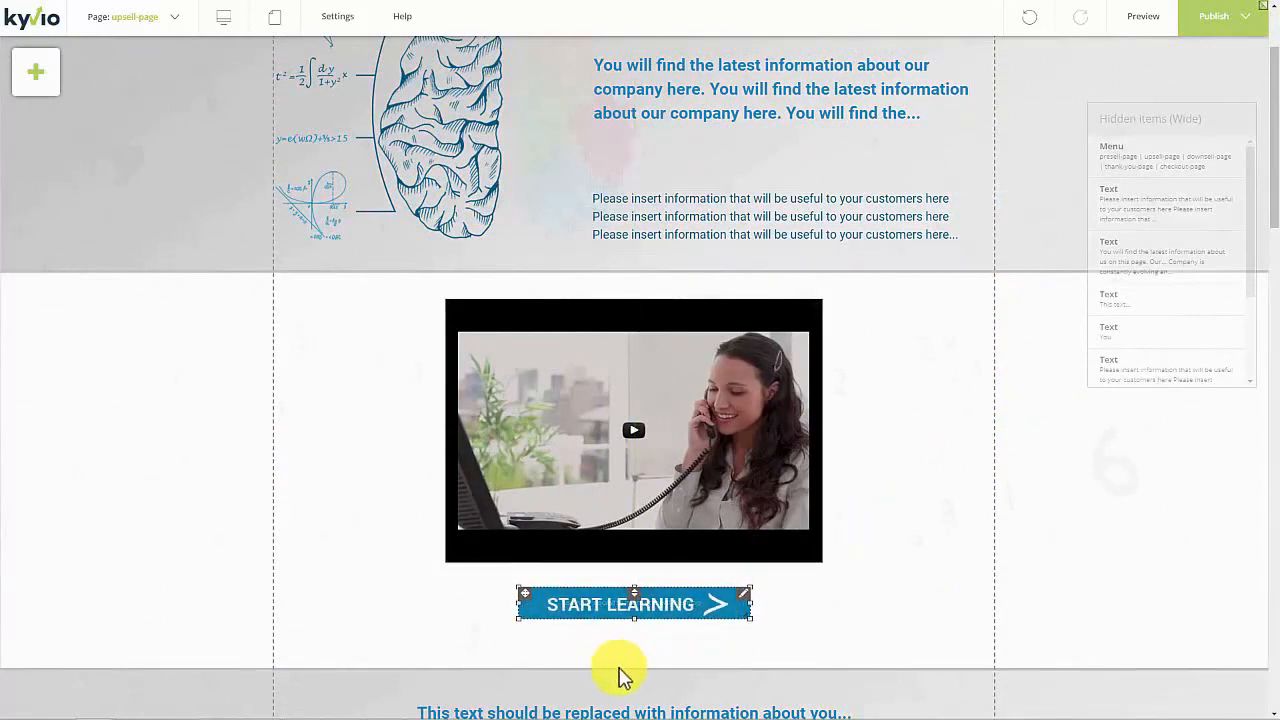
Step: Extend the grey three-photo section upwards and shift it slightly up to tighten the gap below the START LEARNING button
{"action": "left_click_drag", "start_coordinate": [634, 668], "coordinate": [632, 646]}
{"action": "scroll", "coordinate": [632, 646], "scroll_direction": "down", "scroll_amount": 4}
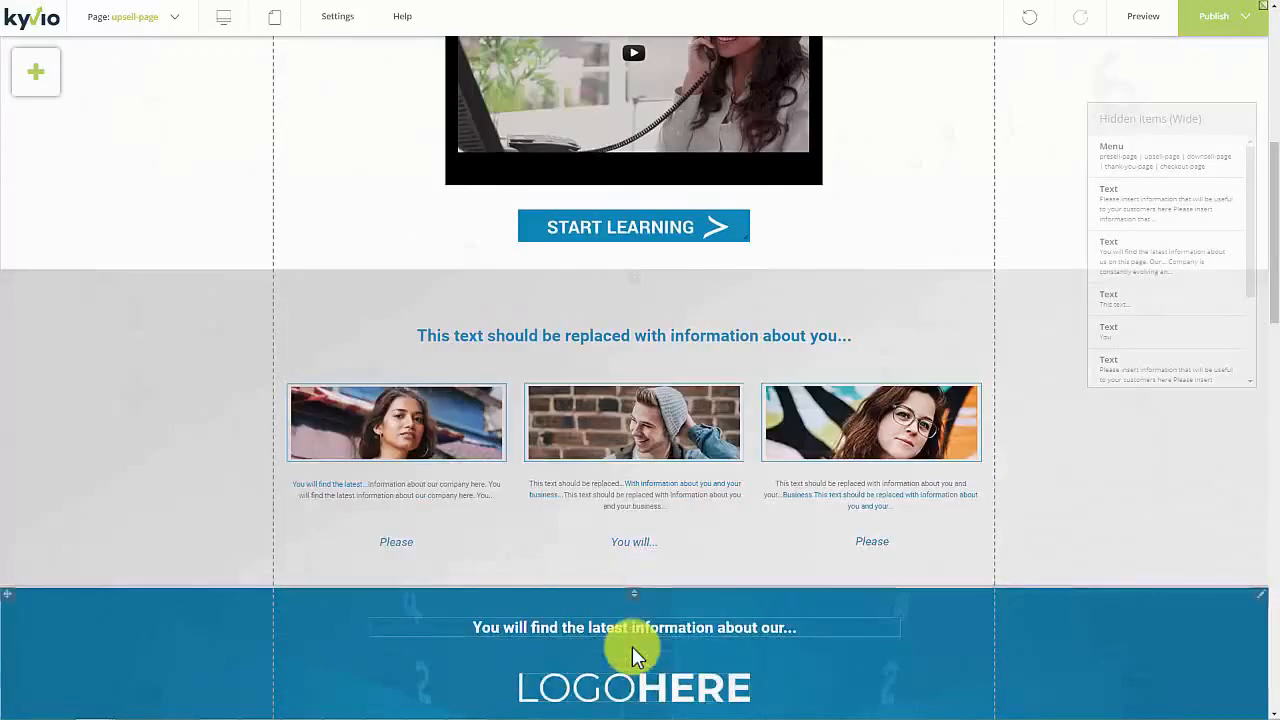
{"action": "left_click_drag", "start_coordinate": [654, 339], "coordinate": [656, 368]}
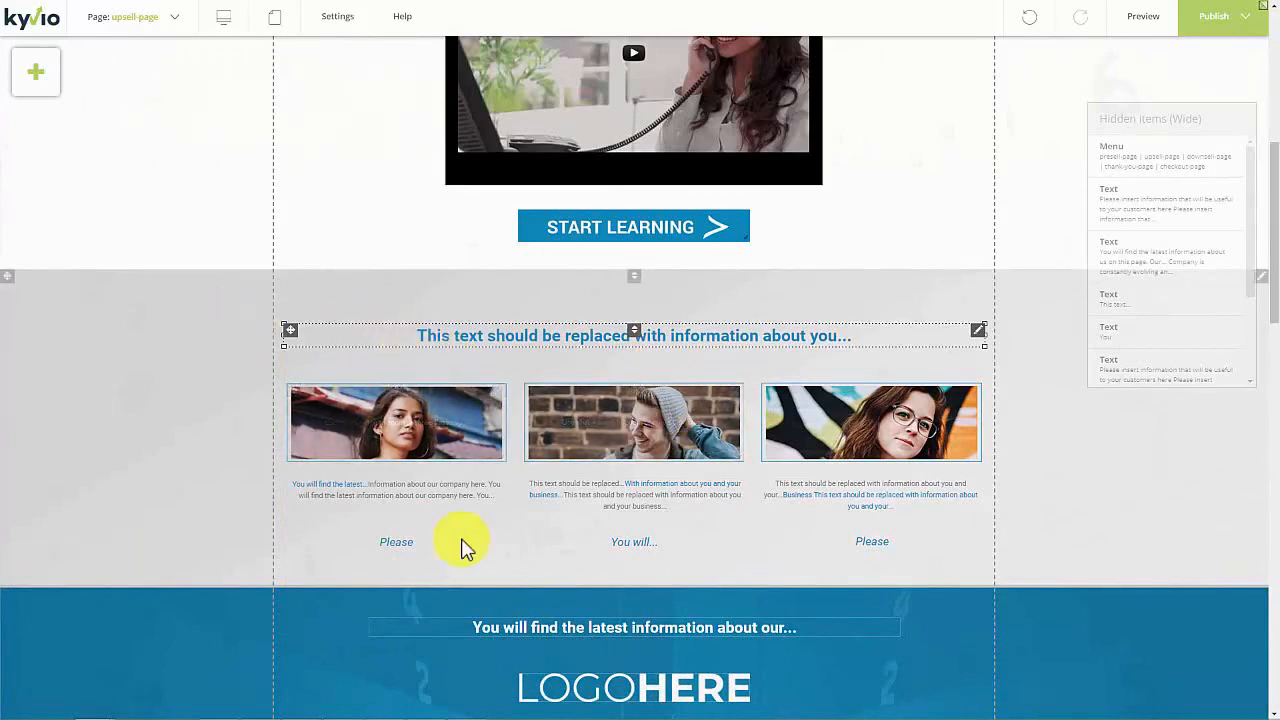
{"action": "left_click", "coordinate": [940, 569]}
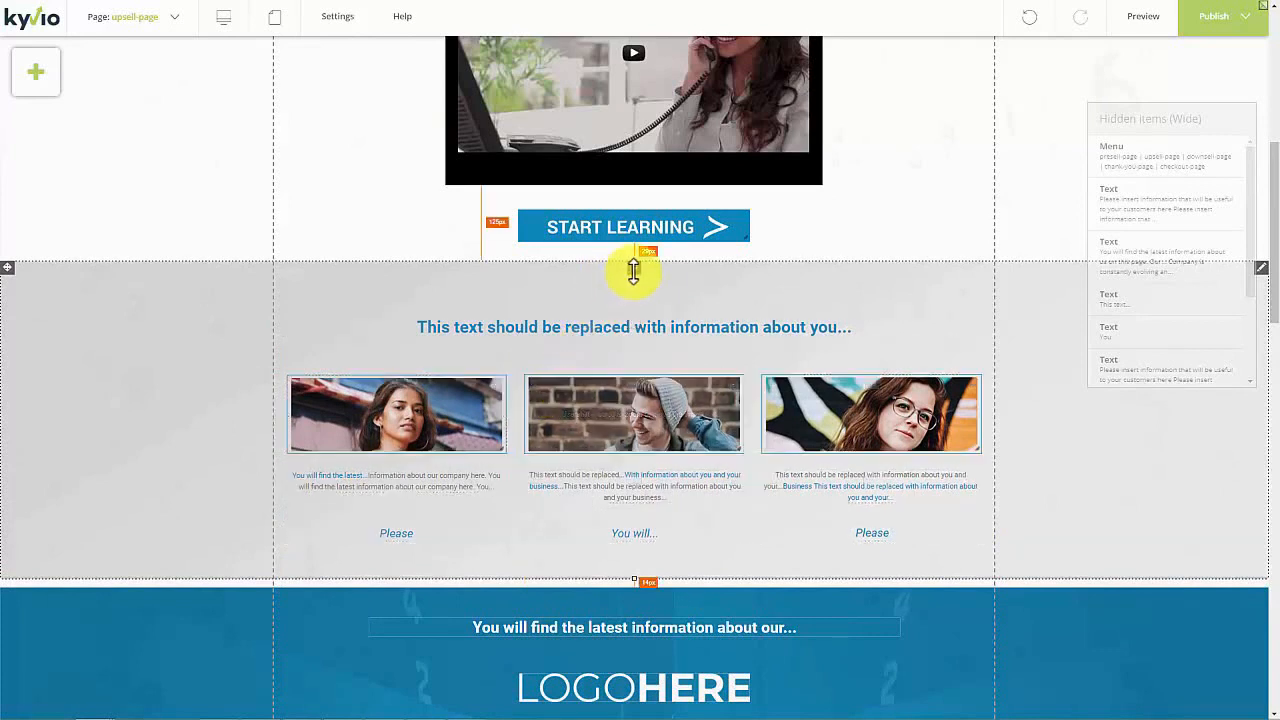
{"action": "left_click_drag", "start_coordinate": [637, 287], "coordinate": [640, 274]}
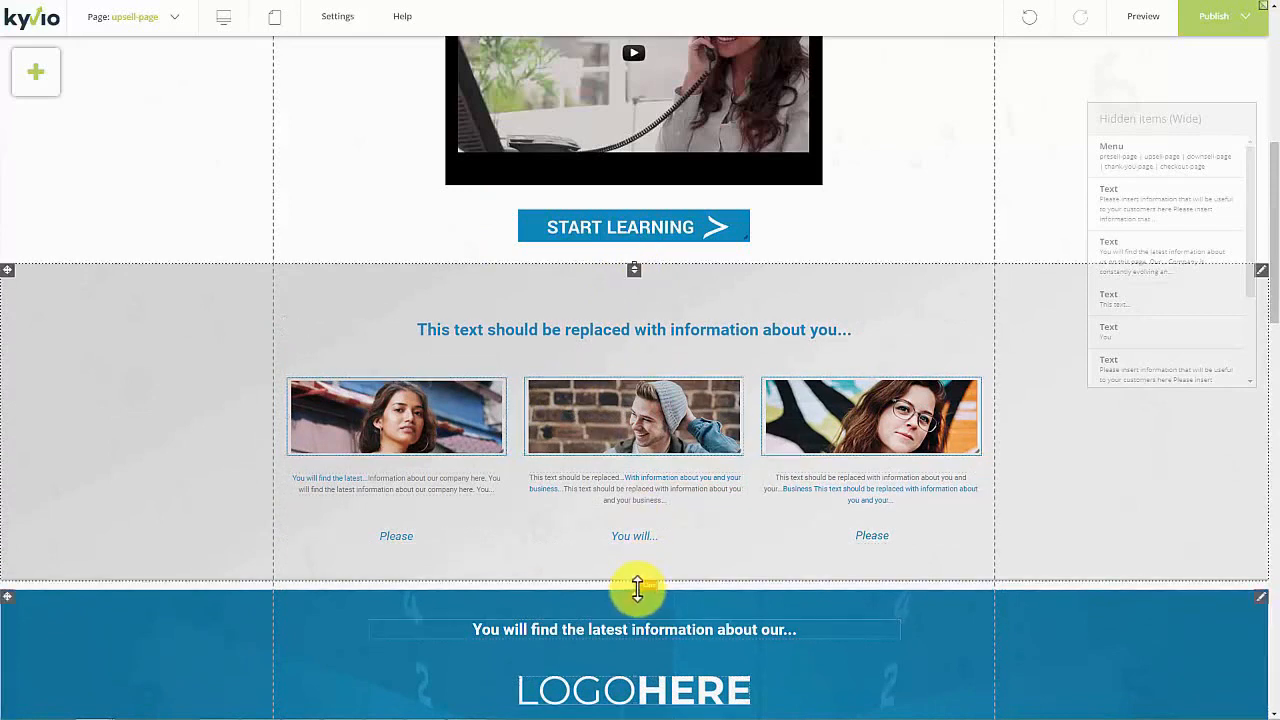
{"action": "scroll", "coordinate": [628, 614], "scroll_direction": "down", "scroll_amount": 3}
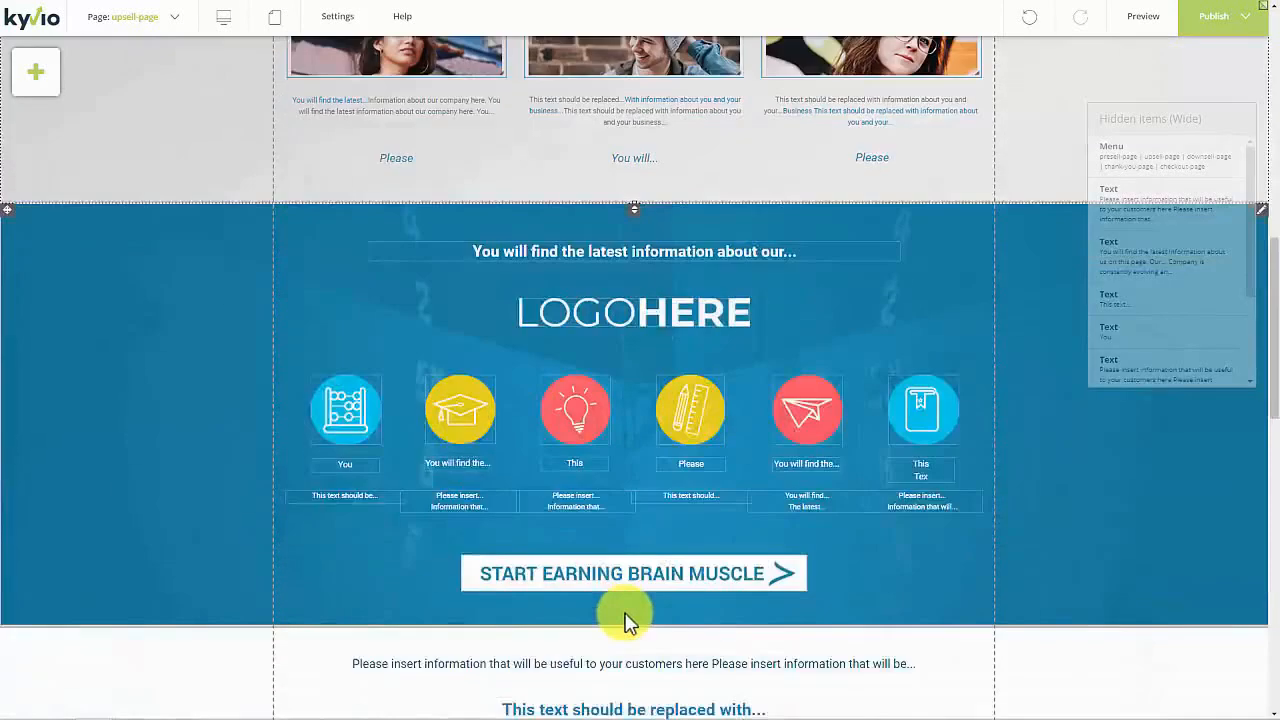
{"action": "scroll", "coordinate": [623, 620], "scroll_direction": "down", "scroll_amount": 3}
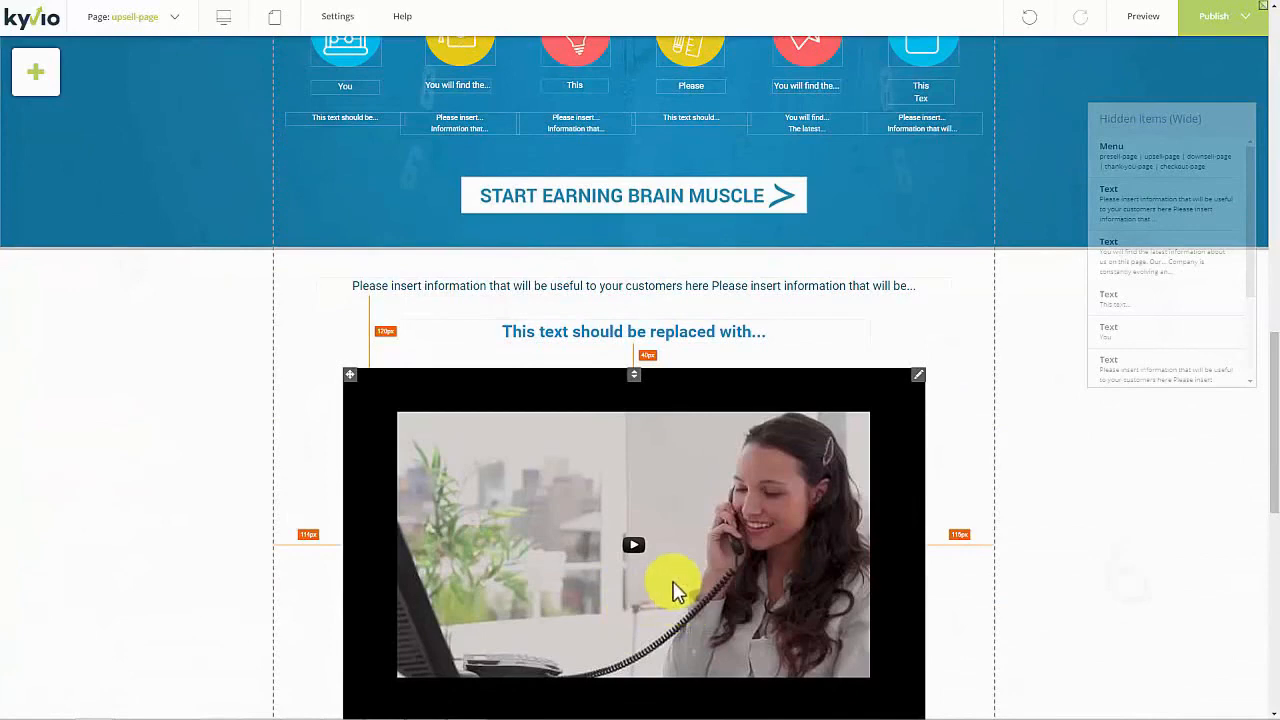
{"action": "scroll", "coordinate": [673, 590], "scroll_direction": "down", "scroll_amount": 15}
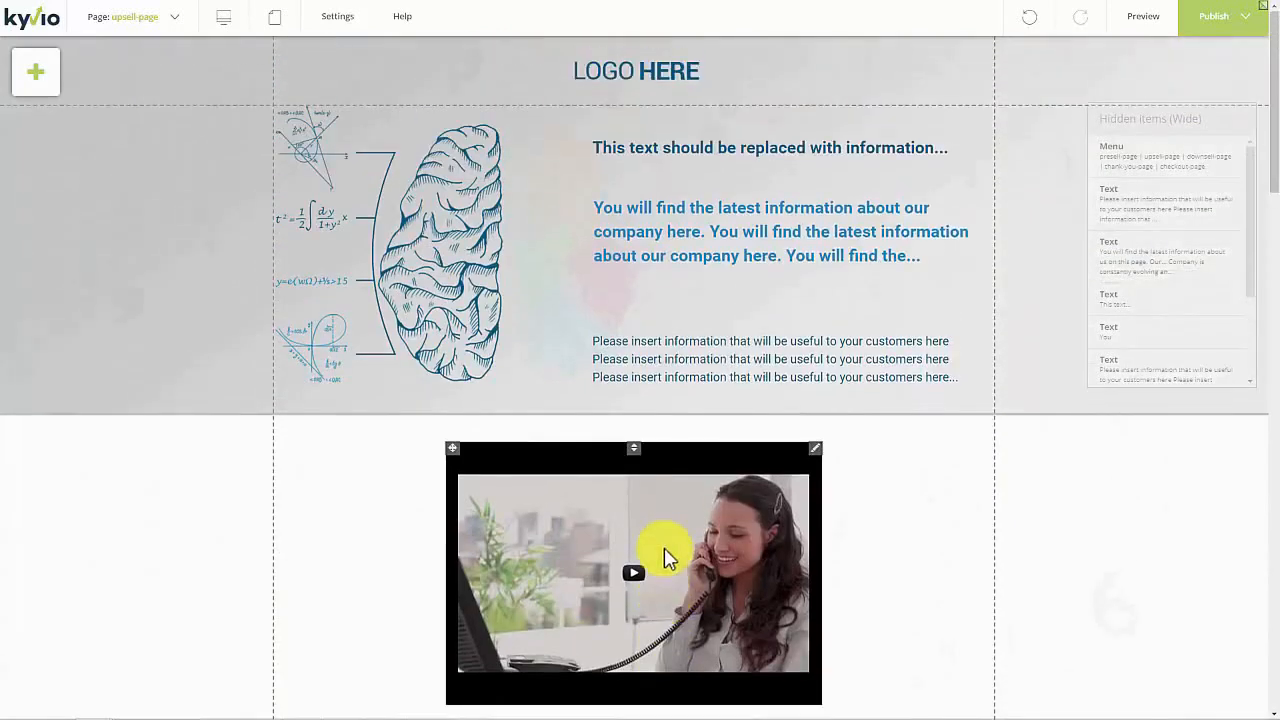
Step: Examine the shape and blog layouts available for adding to the page, without inserting any of them
{"action": "left_click", "coordinate": [40, 77]}
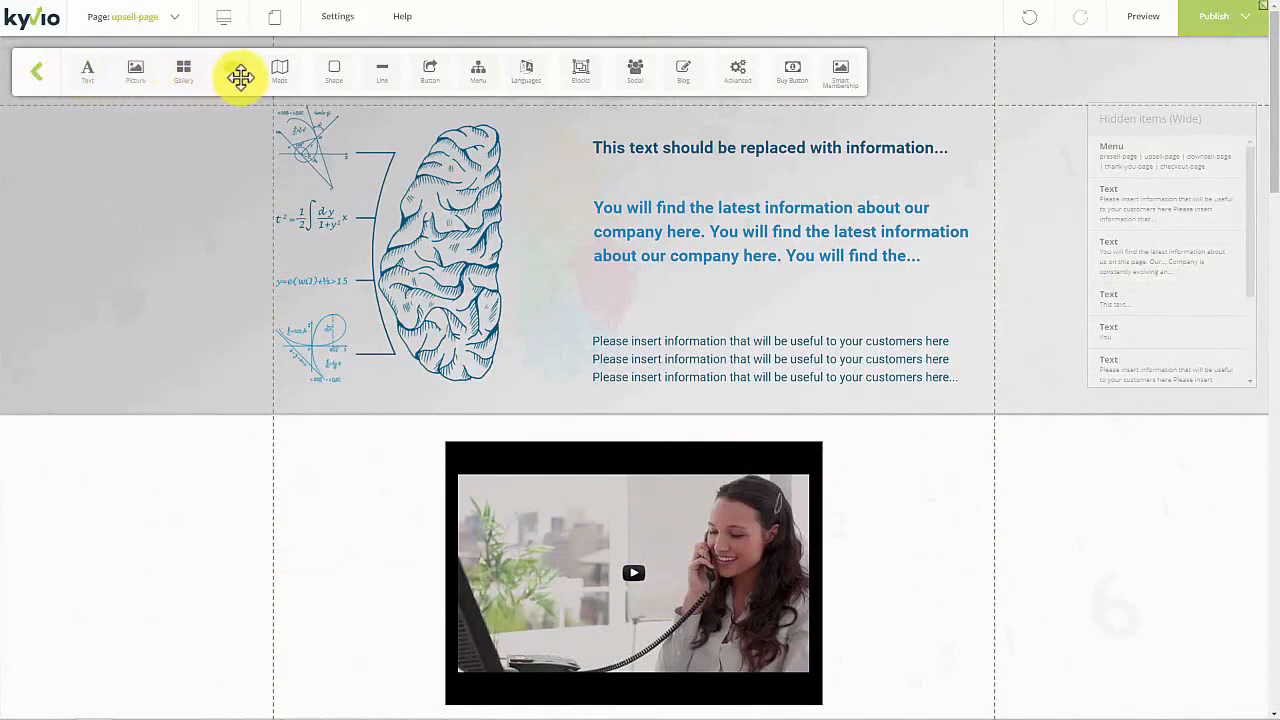
{"action": "left_click", "coordinate": [333, 76]}
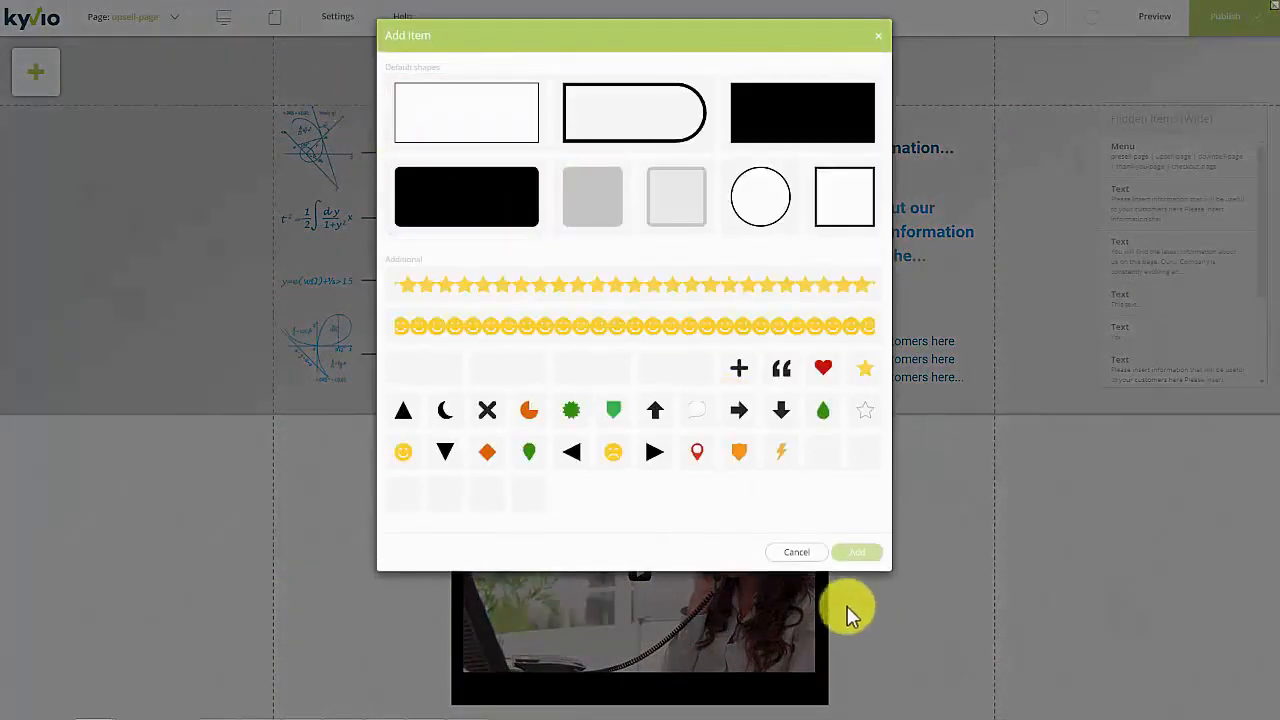
{"action": "left_click", "coordinate": [797, 553]}
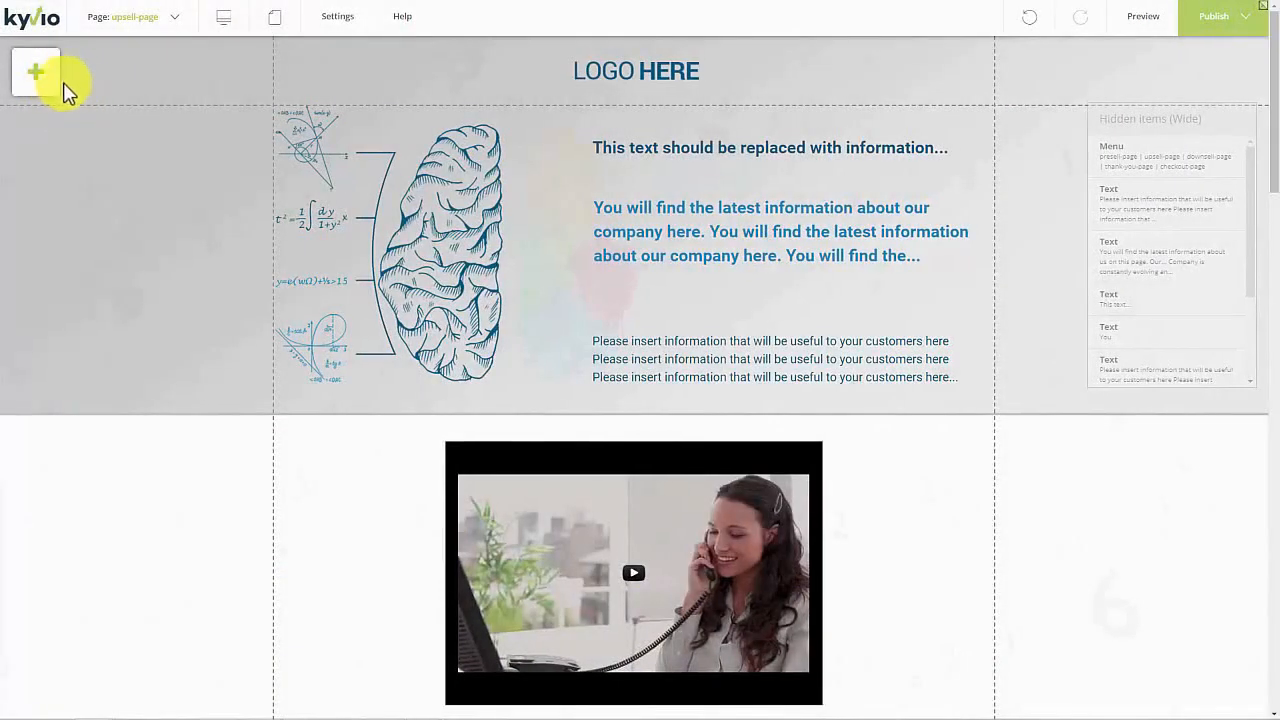
{"action": "left_click", "coordinate": [39, 84]}
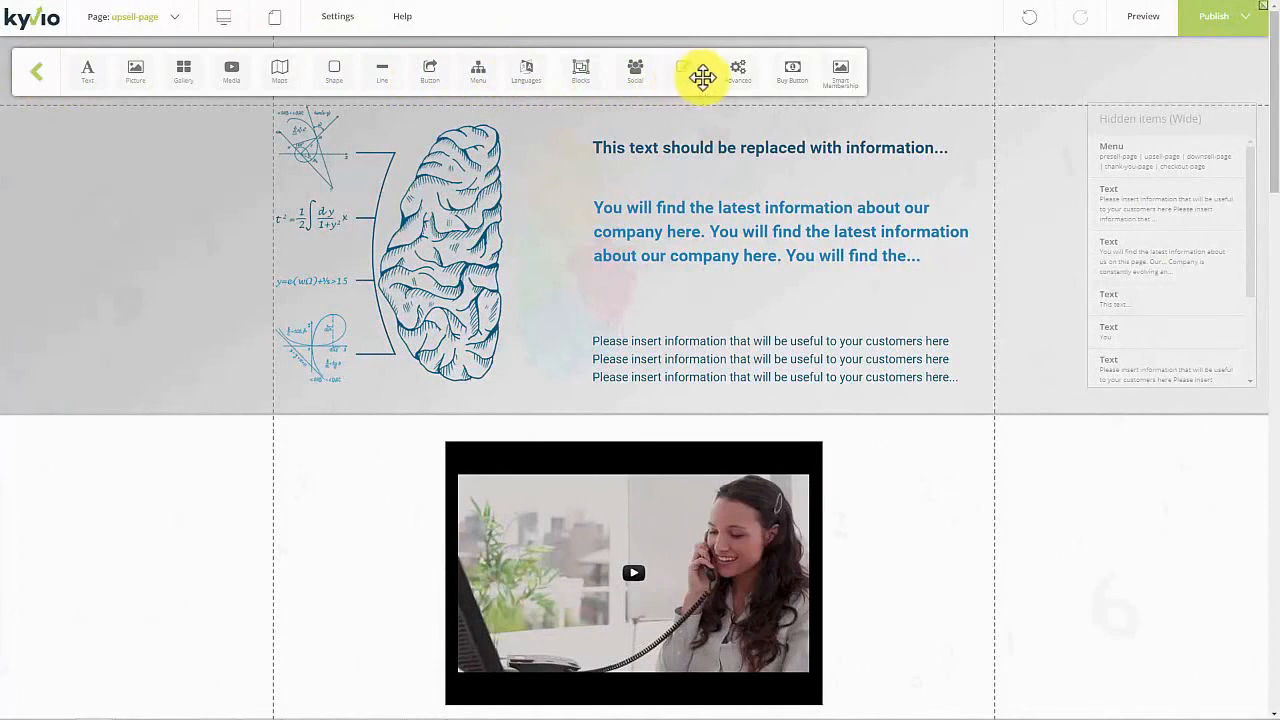
{"action": "left_click_drag", "start_coordinate": [694, 71], "coordinate": [677, 103]}
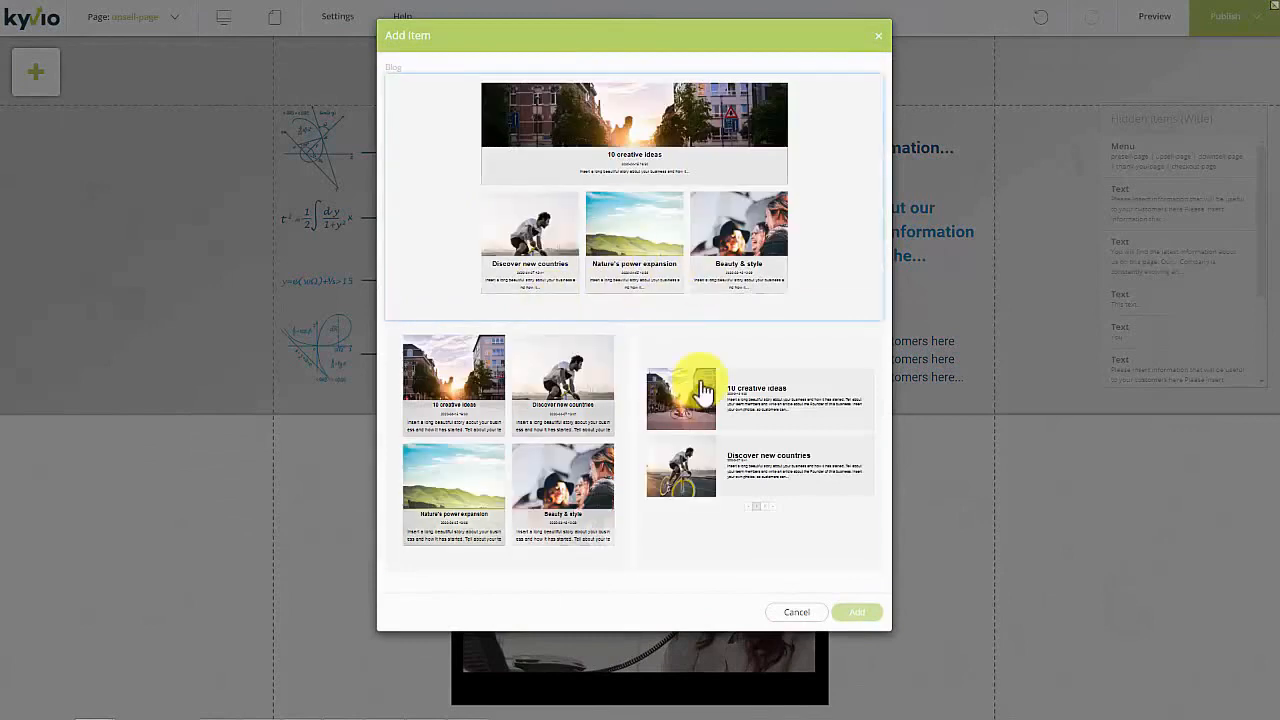
{"action": "left_click", "coordinate": [879, 37]}
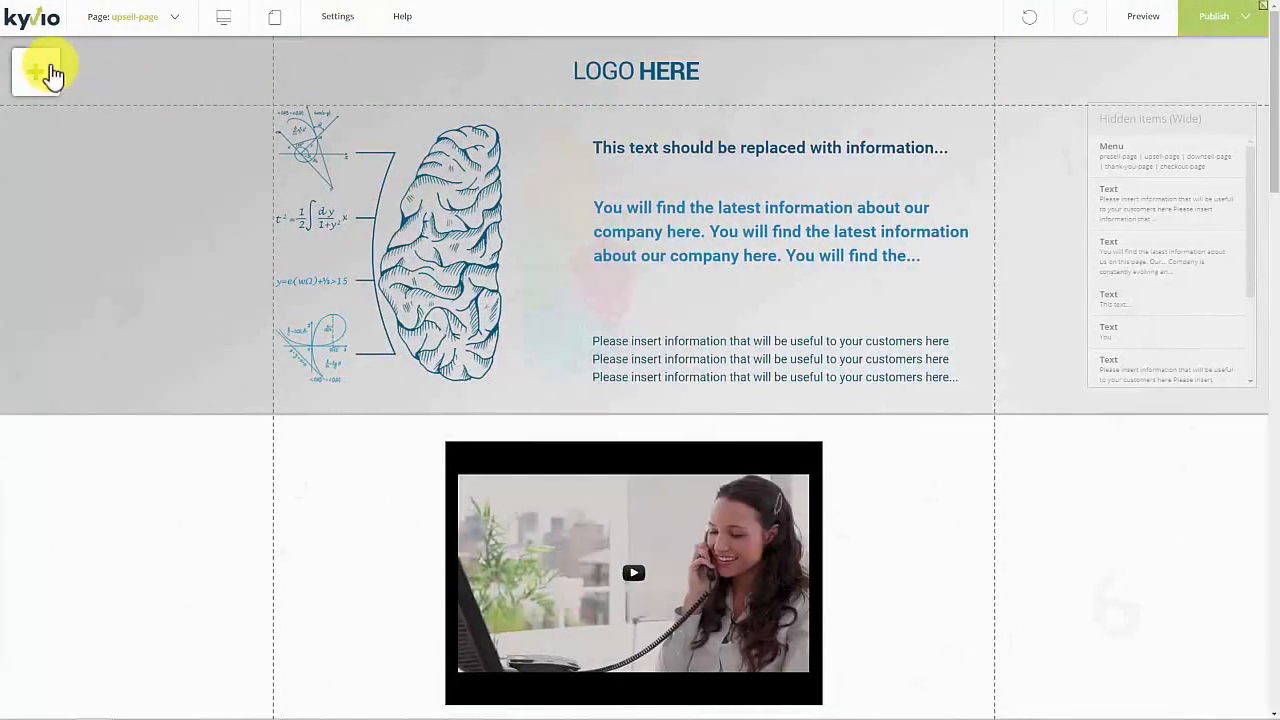
{"action": "left_click", "coordinate": [46, 76]}
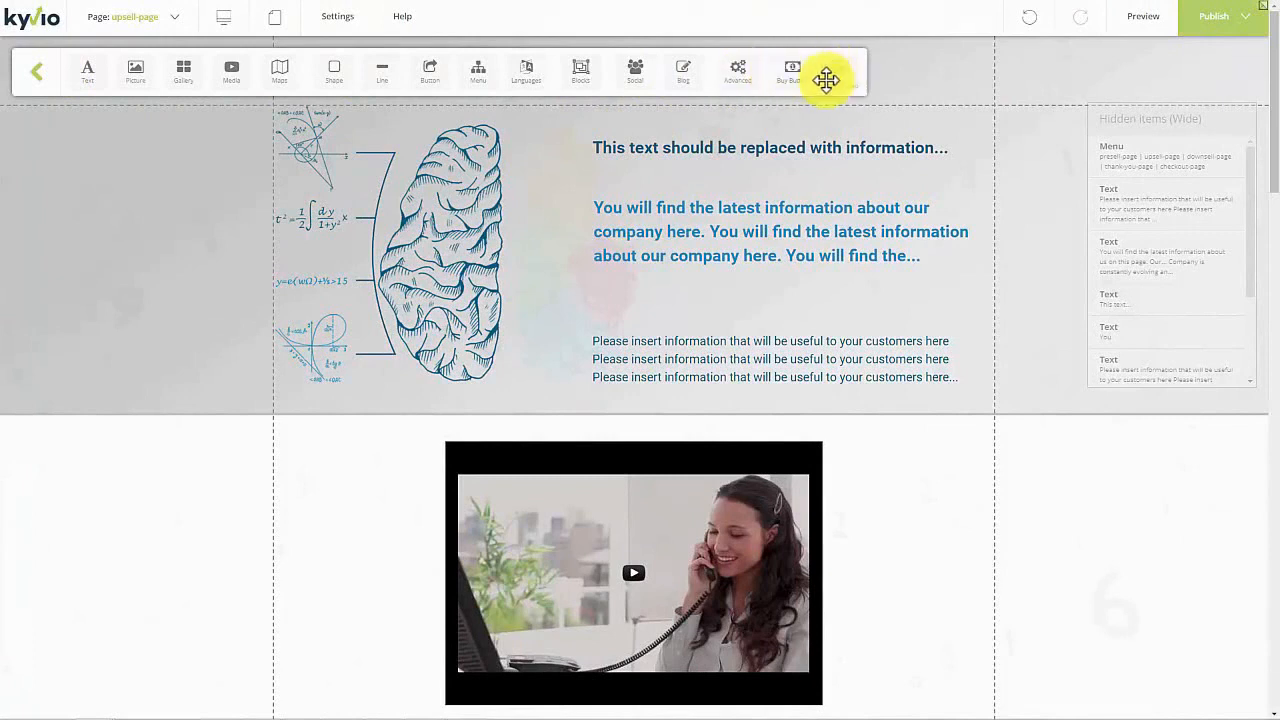
{"action": "left_click", "coordinate": [524, 74]}
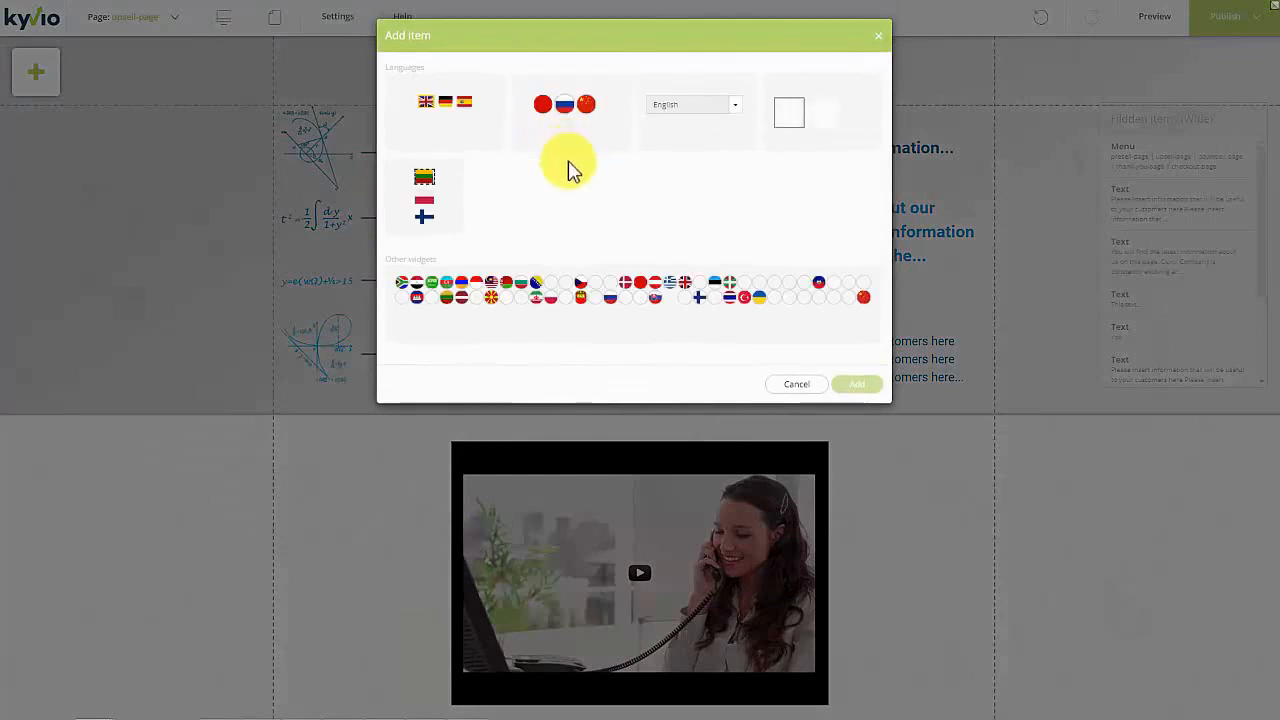
{"action": "double_click", "coordinate": [735, 115]}
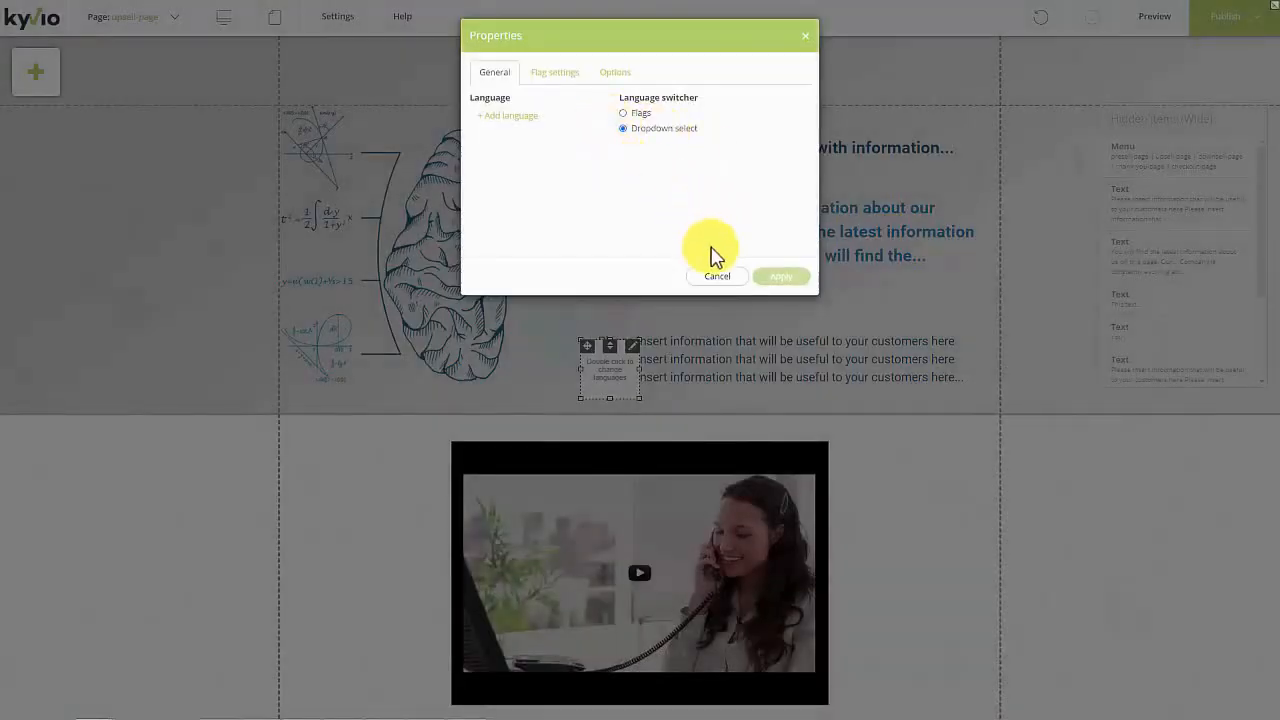
{"action": "left_click", "coordinate": [720, 276]}
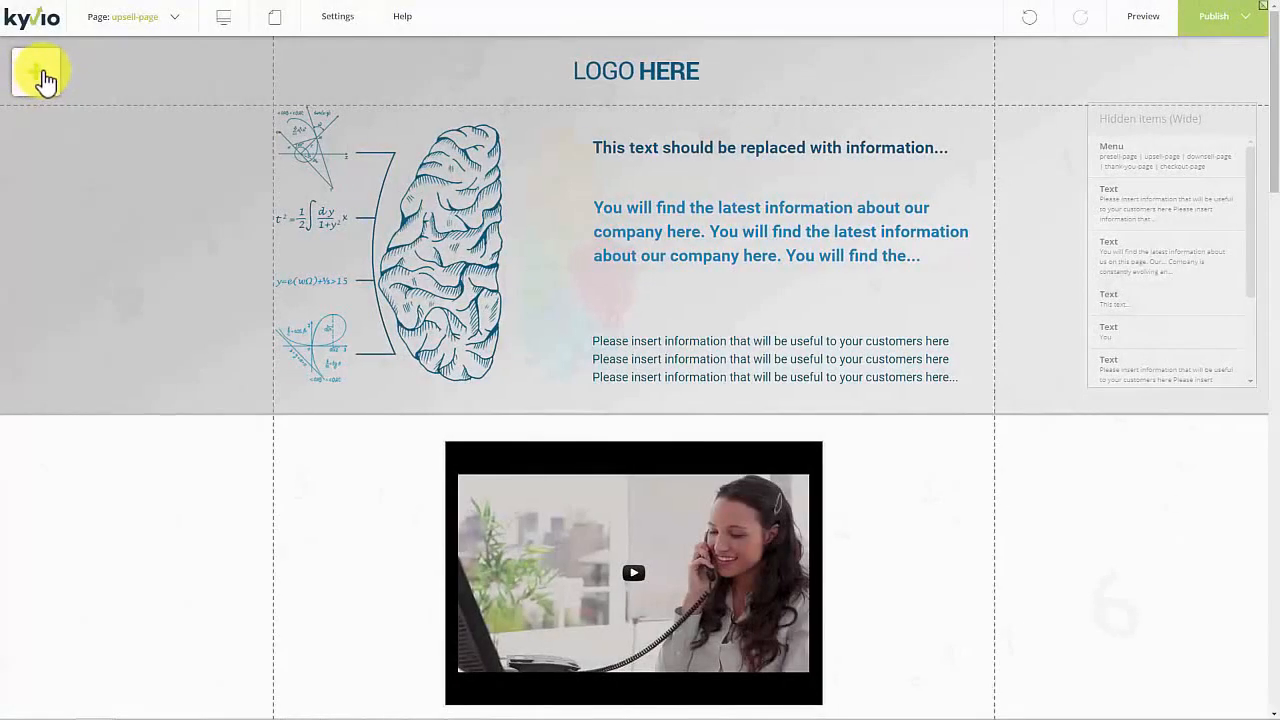
Step: Add a buy button and place it between the bold blue paragraph and the small three-line text
{"action": "left_click", "coordinate": [40, 74]}
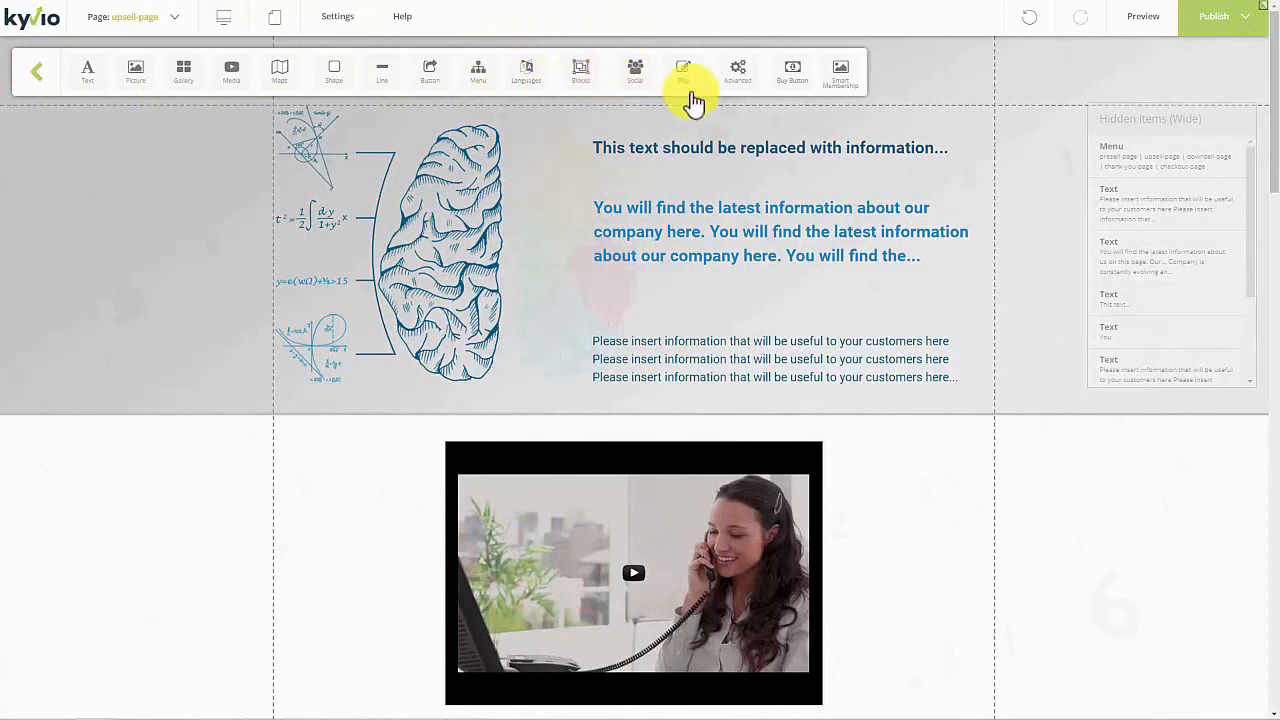
{"action": "left_click", "coordinate": [782, 77]}
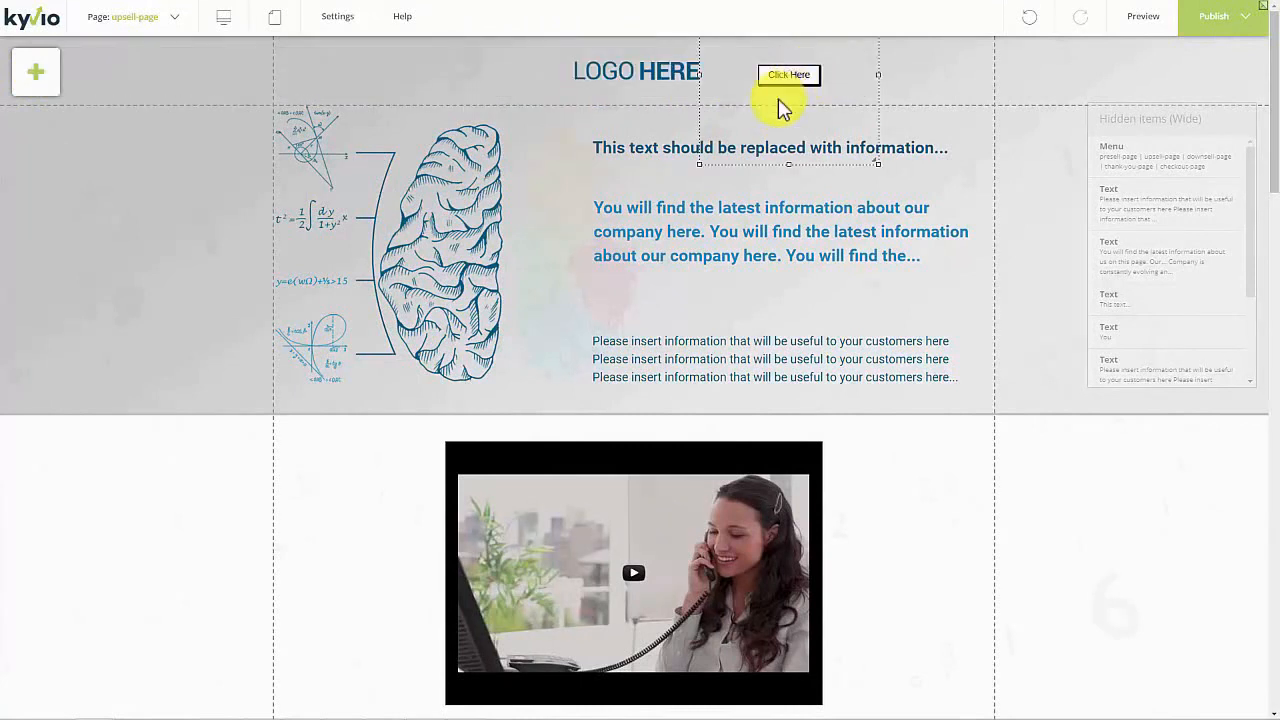
{"action": "left_click_drag", "start_coordinate": [800, 86], "coordinate": [788, 306]}
Step: Link the buy button to the product Meetvio Sales with the price variant test
{"action": "right_click", "coordinate": [858, 222]}
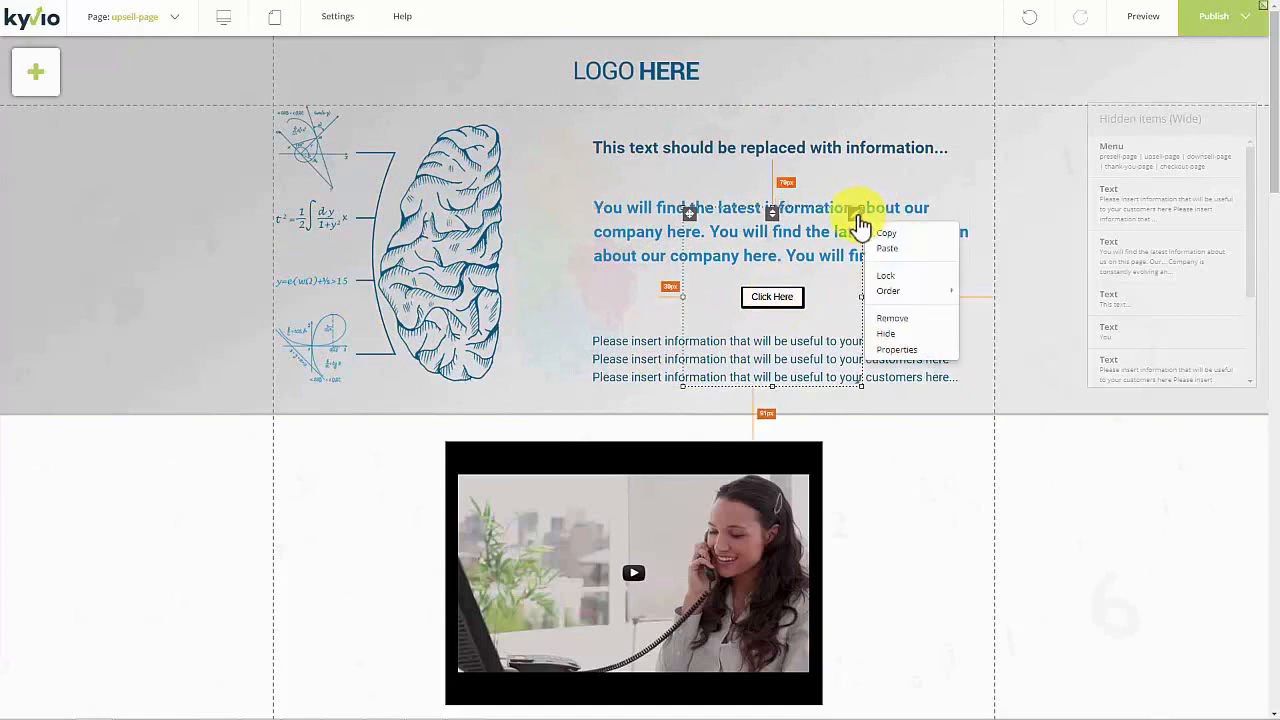
{"action": "left_click", "coordinate": [900, 349]}
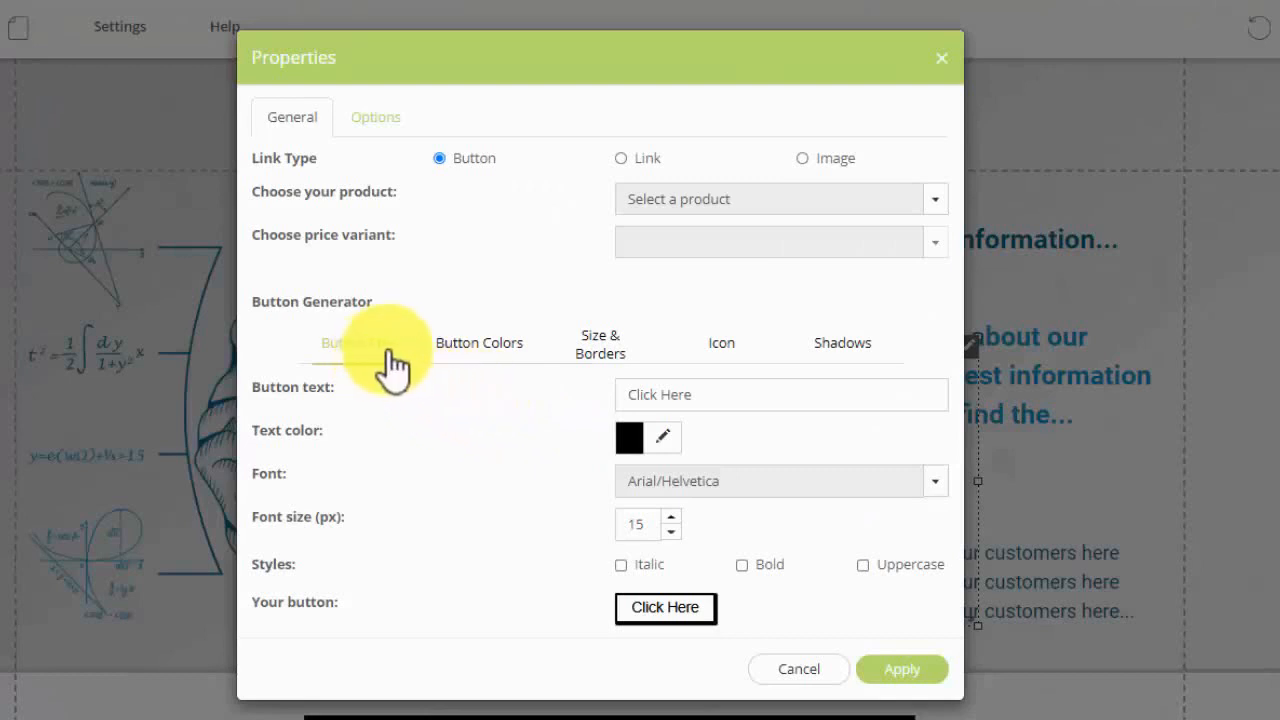
{"action": "left_click", "coordinate": [618, 345]}
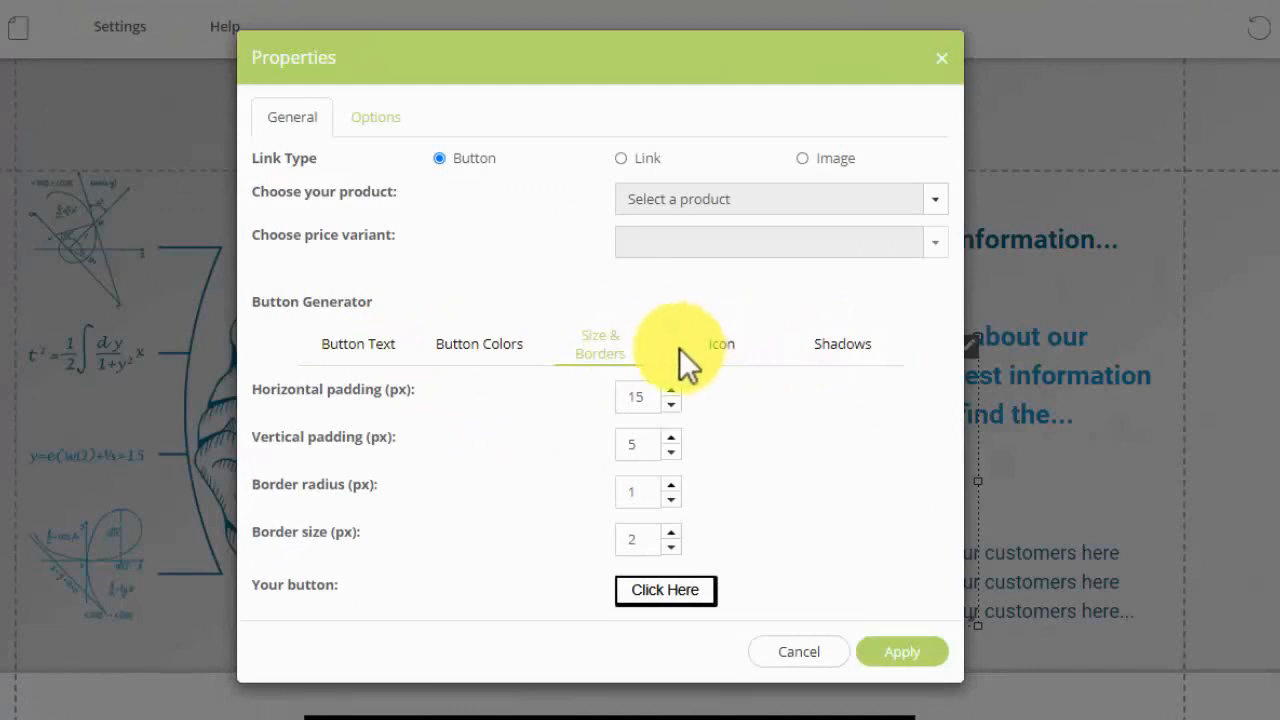
{"action": "left_click", "coordinate": [655, 205]}
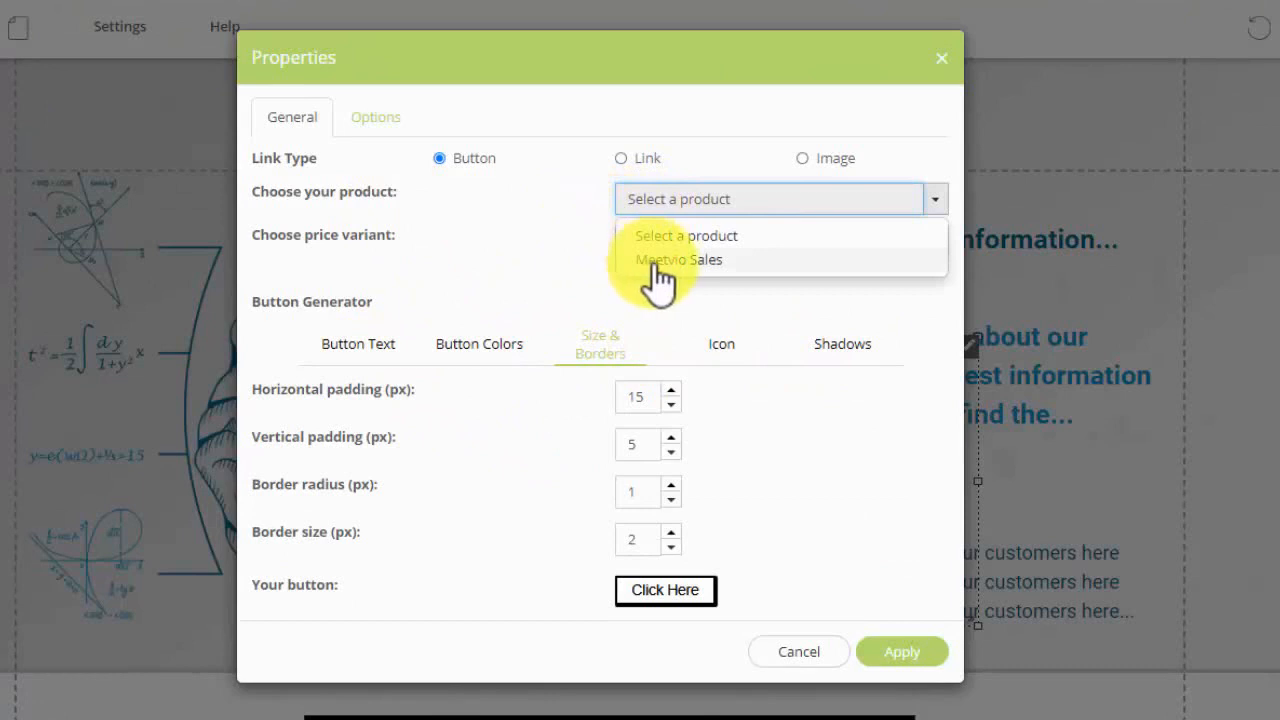
{"action": "left_click", "coordinate": [655, 262]}
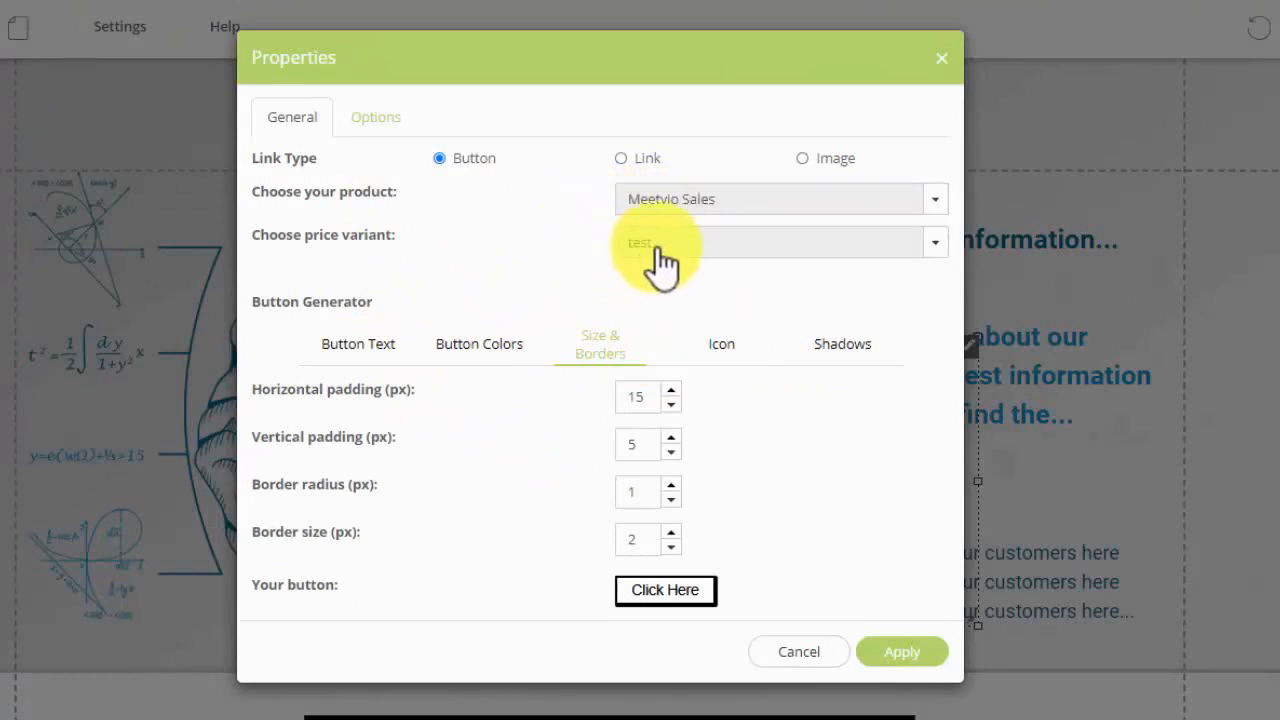
{"action": "left_click", "coordinate": [652, 250]}
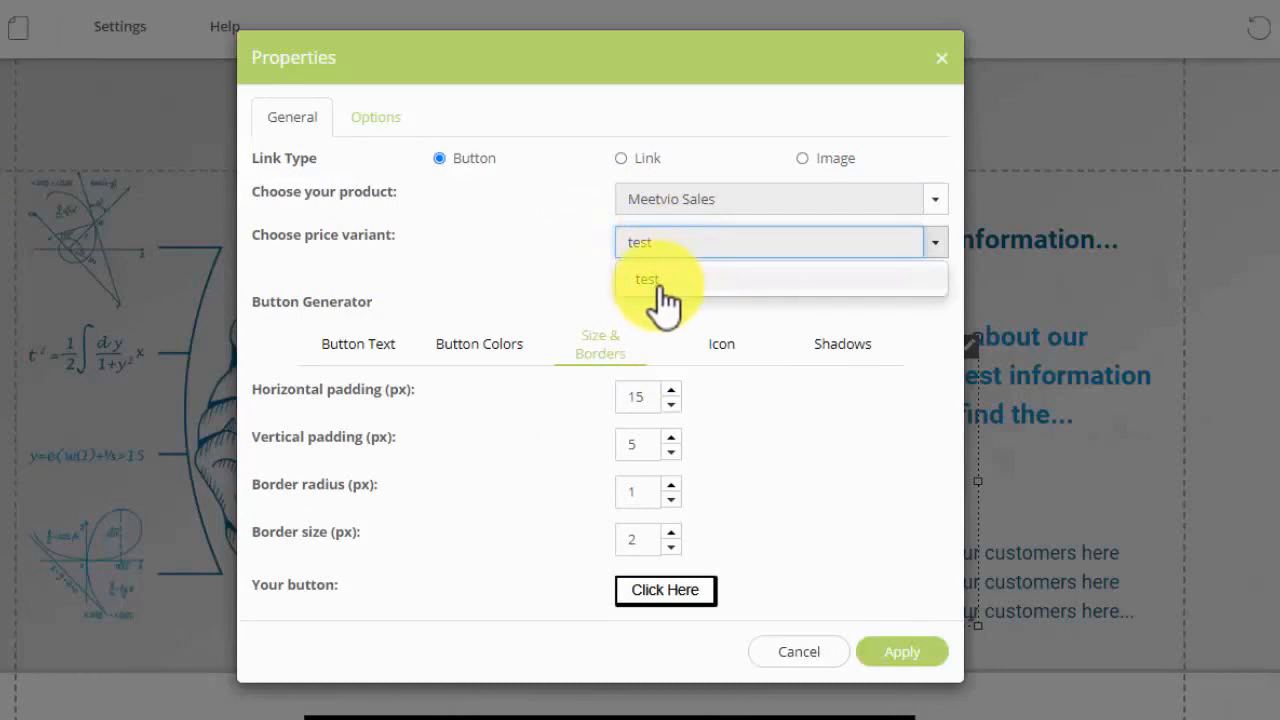
{"action": "left_click", "coordinate": [652, 280]}
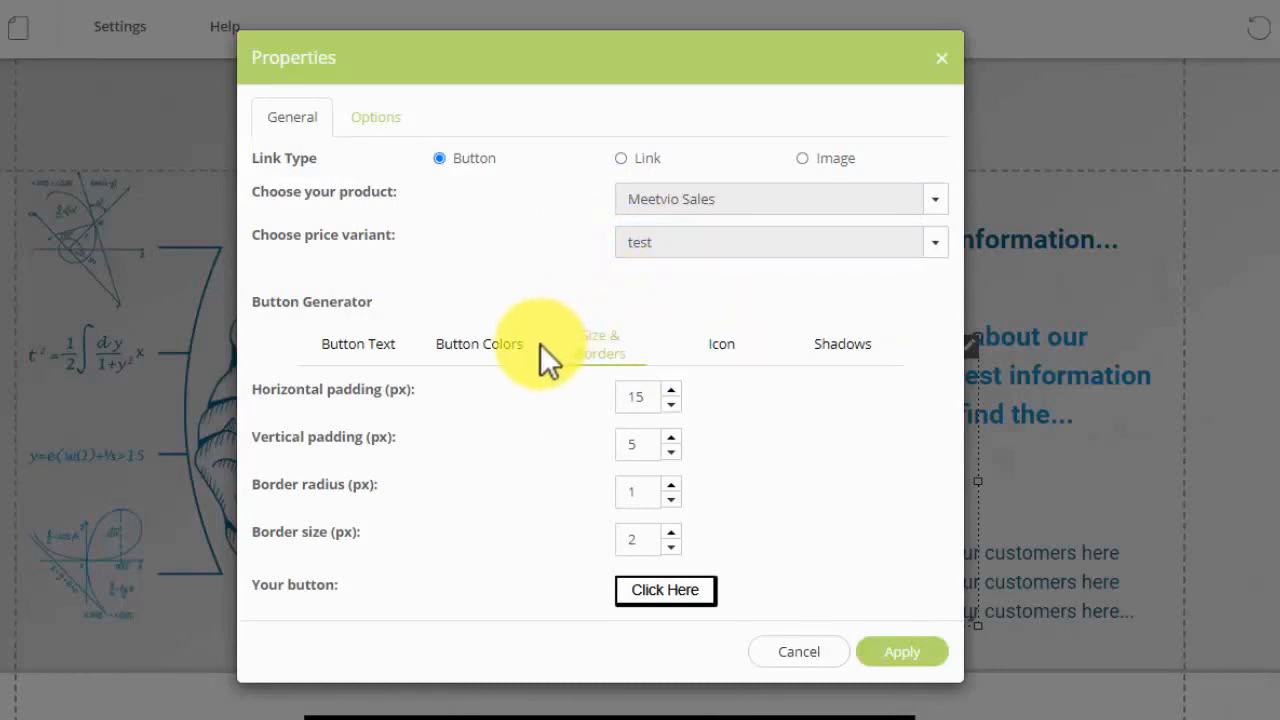
Step: Set both the top and bottom background colors of the buy button to red
{"action": "left_click", "coordinate": [368, 118]}
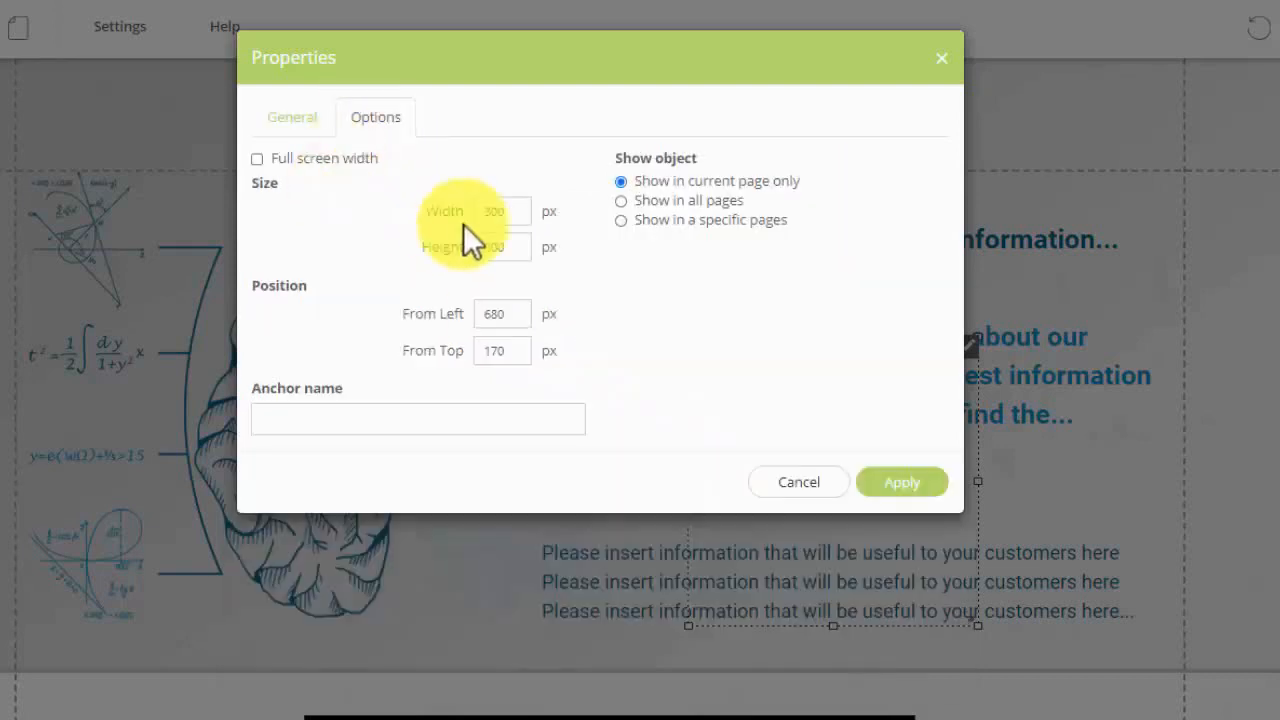
{"action": "left_click", "coordinate": [291, 119]}
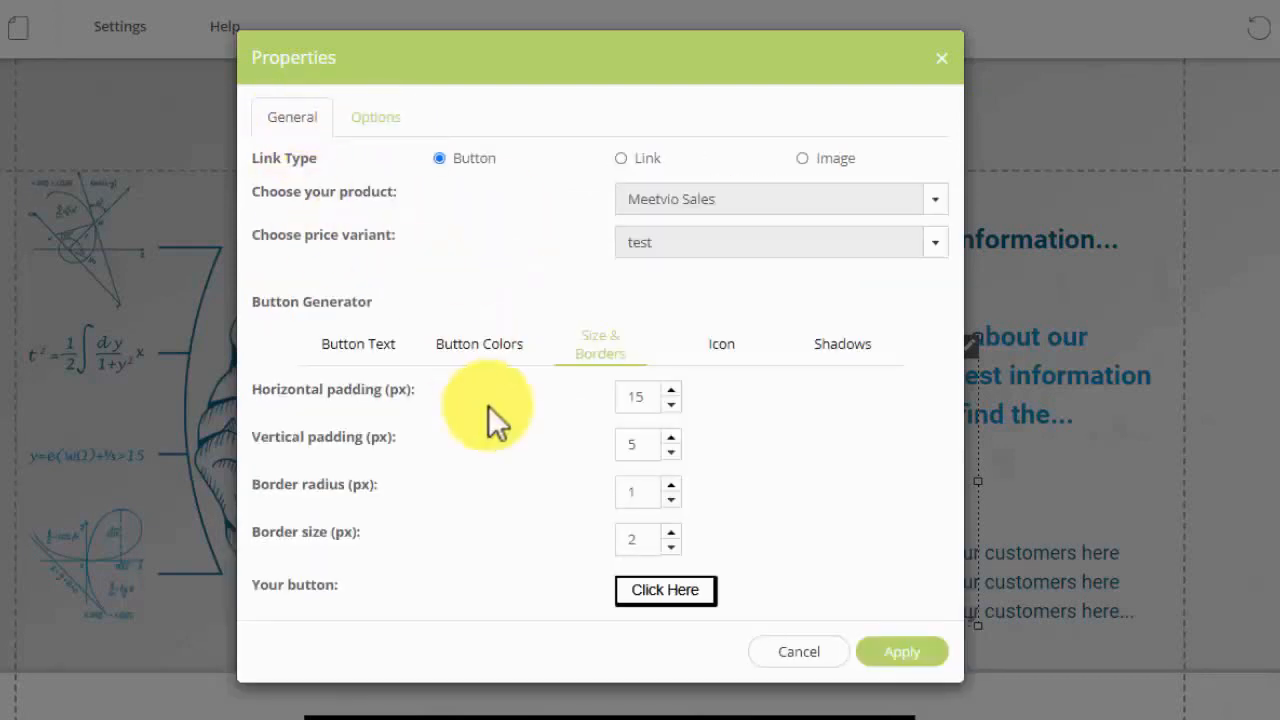
{"action": "left_click", "coordinate": [480, 352]}
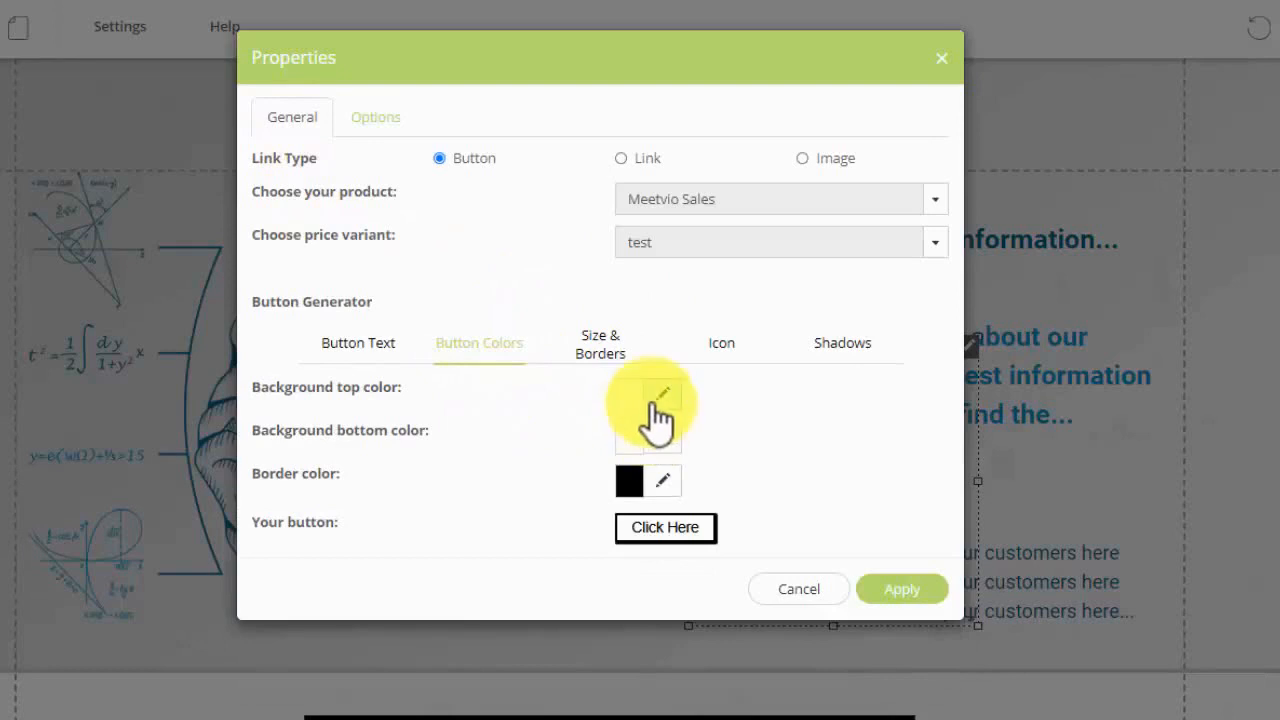
{"action": "left_click", "coordinate": [662, 398]}
{"action": "left_click", "coordinate": [748, 434]}
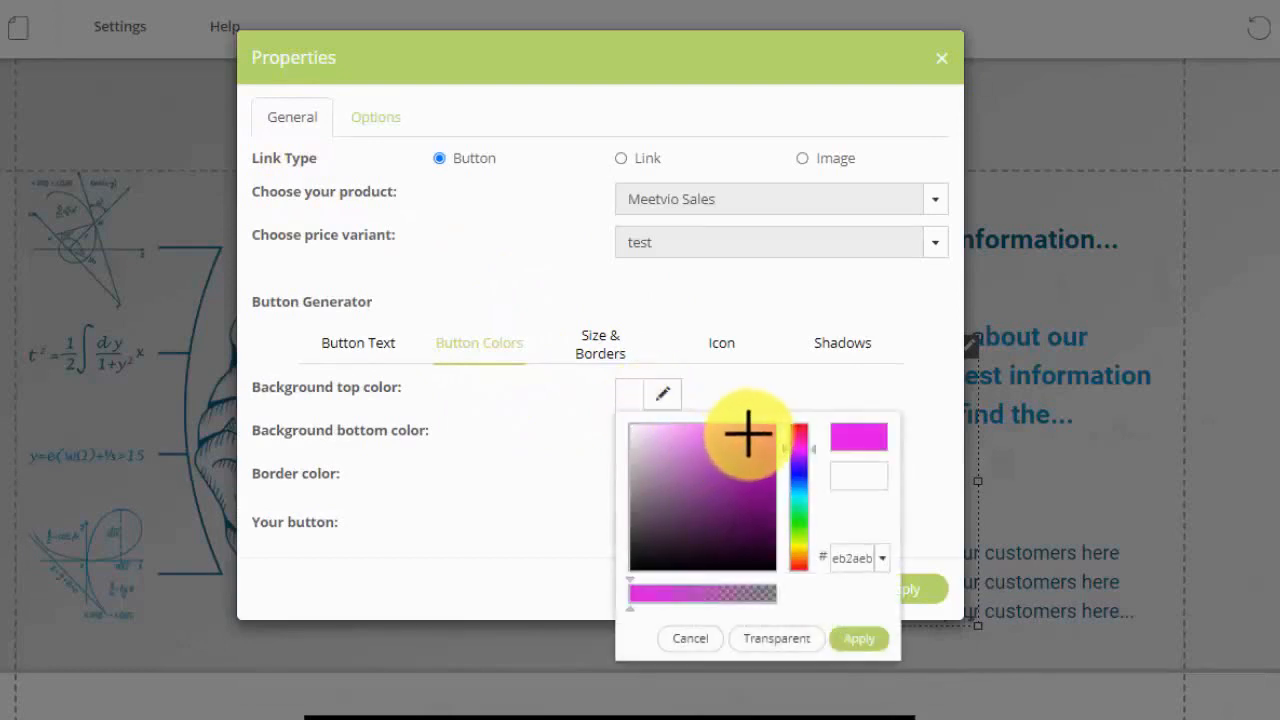
{"action": "left_click_drag", "start_coordinate": [803, 430], "coordinate": [803, 423]}
{"action": "left_click", "coordinate": [855, 637]}
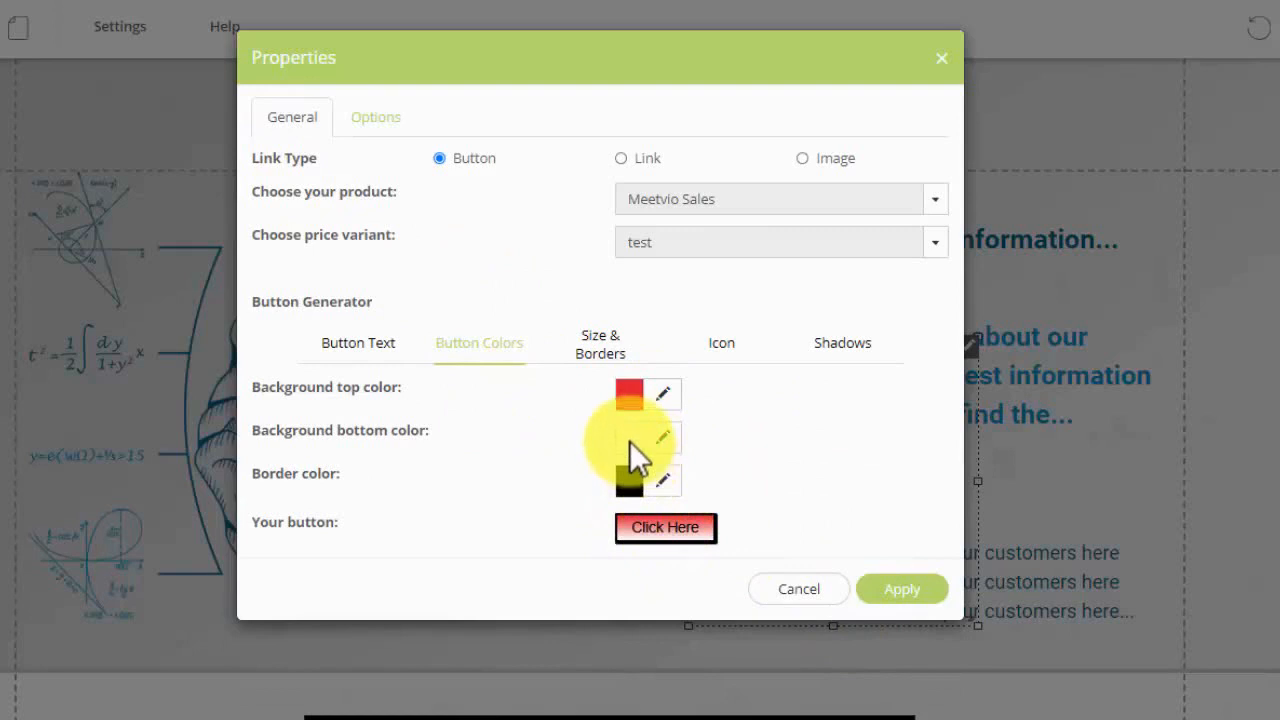
{"action": "left_click", "coordinate": [662, 437]}
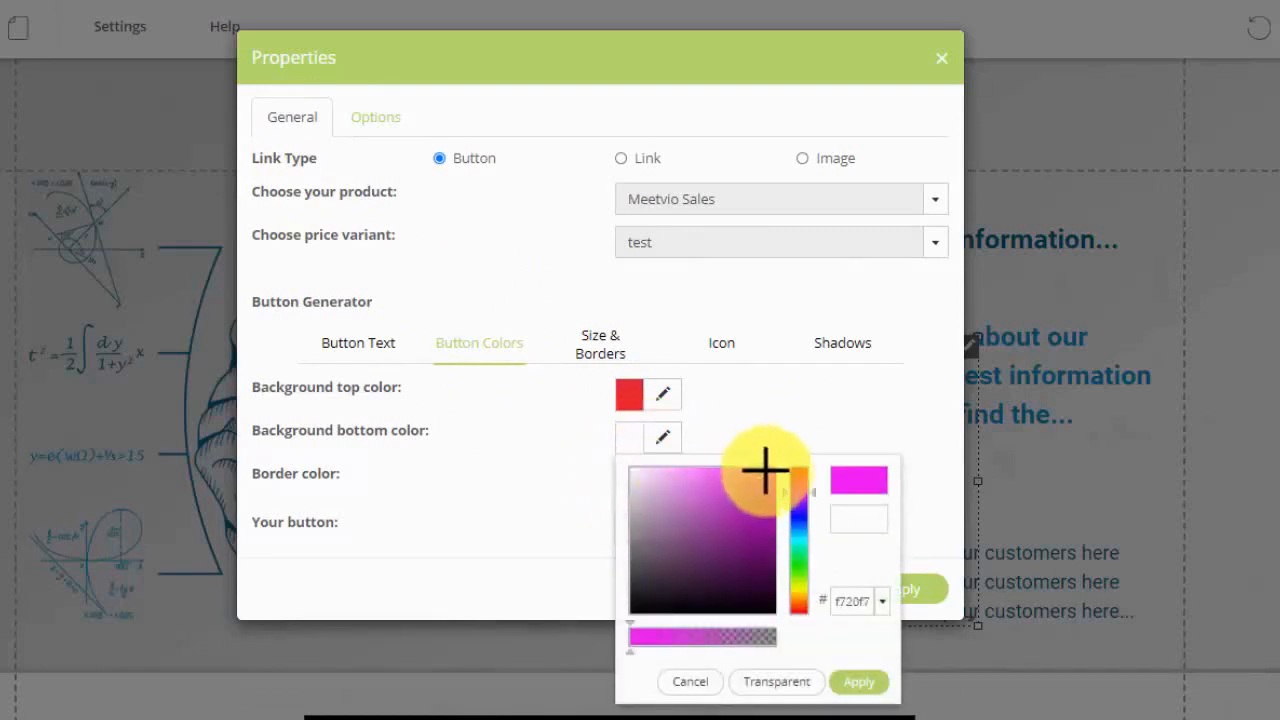
{"action": "left_click", "coordinate": [801, 471]}
{"action": "left_click", "coordinate": [858, 682]}
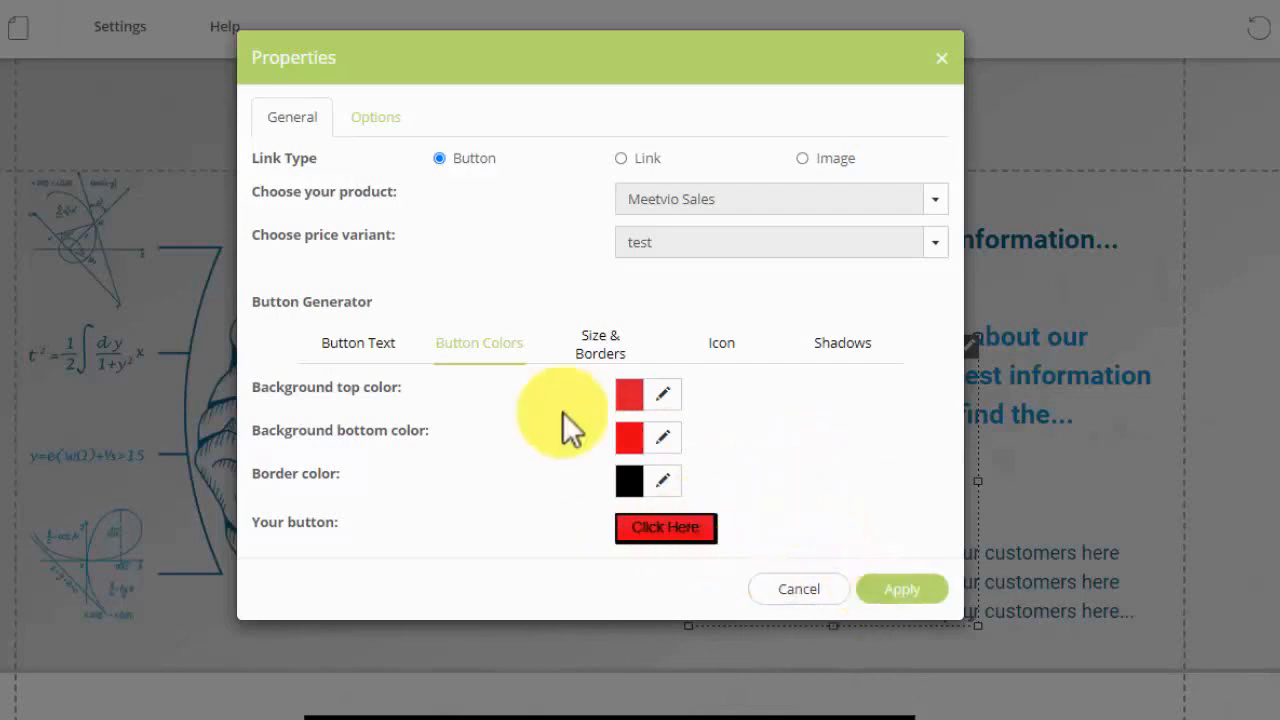
Step: Change the buy button's text to "GO BUY NOW" and apply its properties
{"action": "left_click", "coordinate": [388, 346]}
{"action": "left_click", "coordinate": [695, 400]}
{"action": "key", "text": "ctrl+a"}
{"action": "type", "text": "GO"}
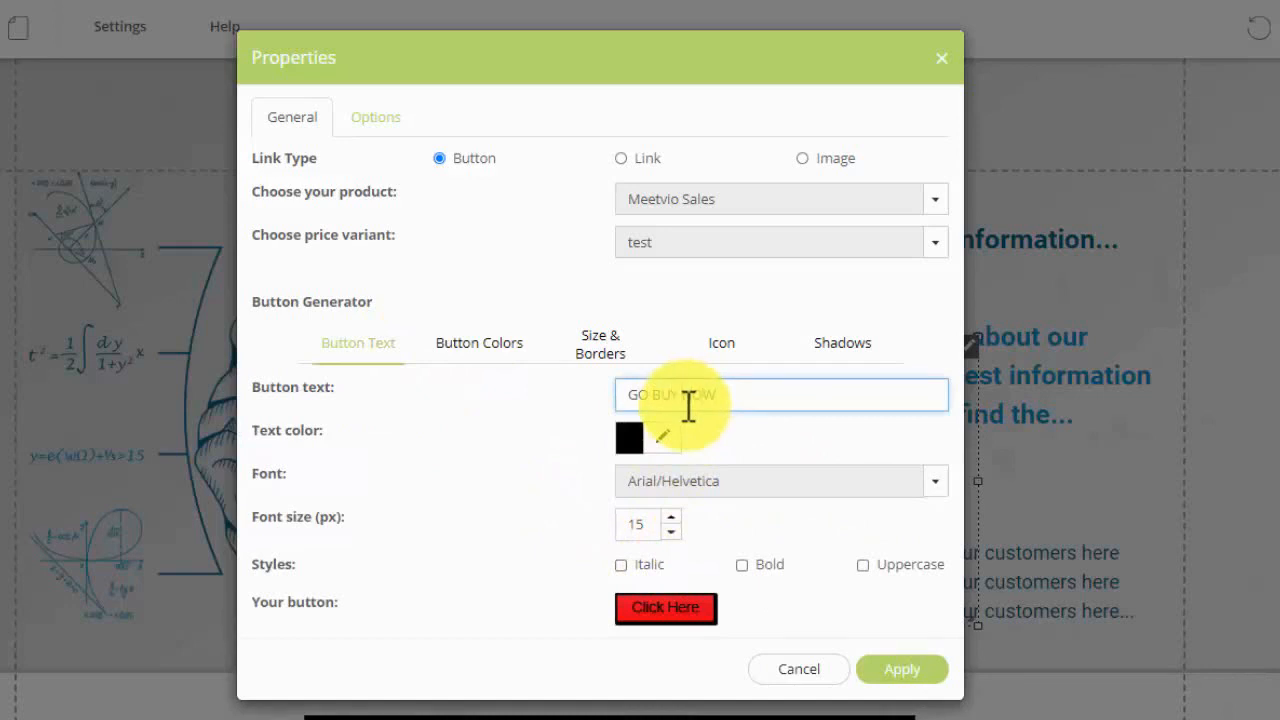
{"action": "type", "text": " BUY NOW"}
{"action": "left_click", "coordinate": [895, 672]}
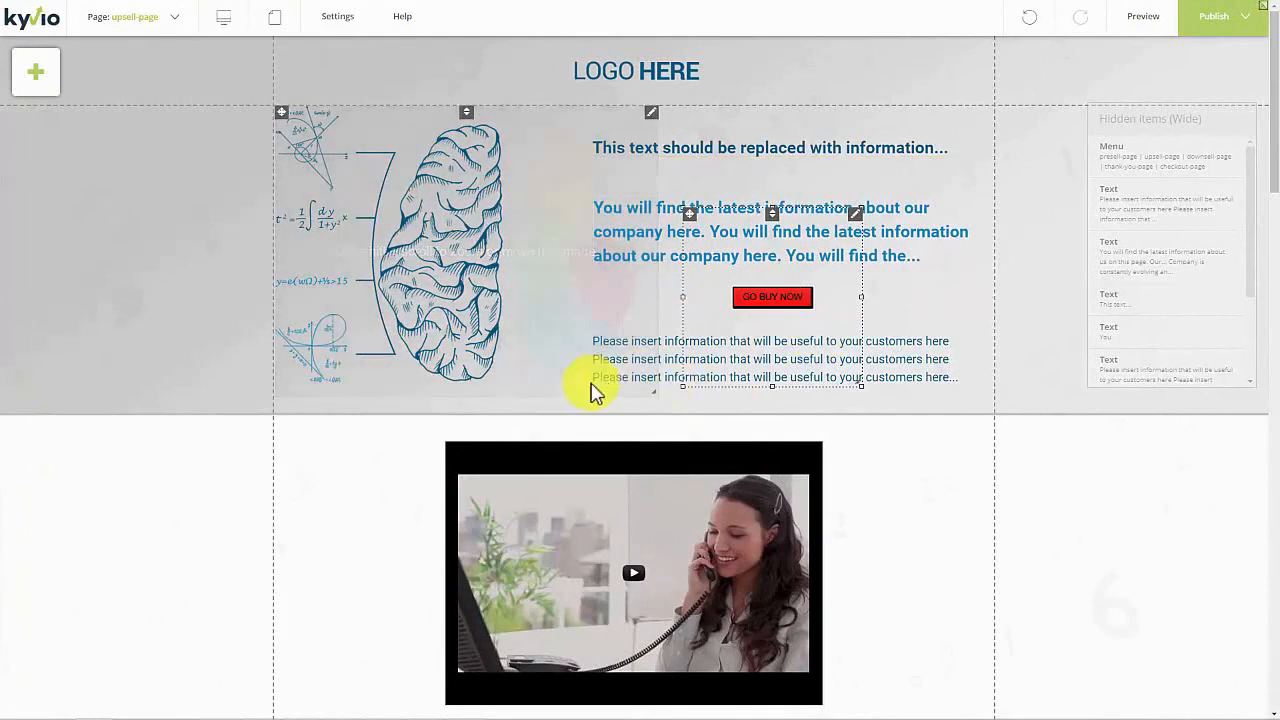
Step: Preview the upsell page from the header through the lower sections, and return to the editor
{"action": "left_click", "coordinate": [1246, 20]}
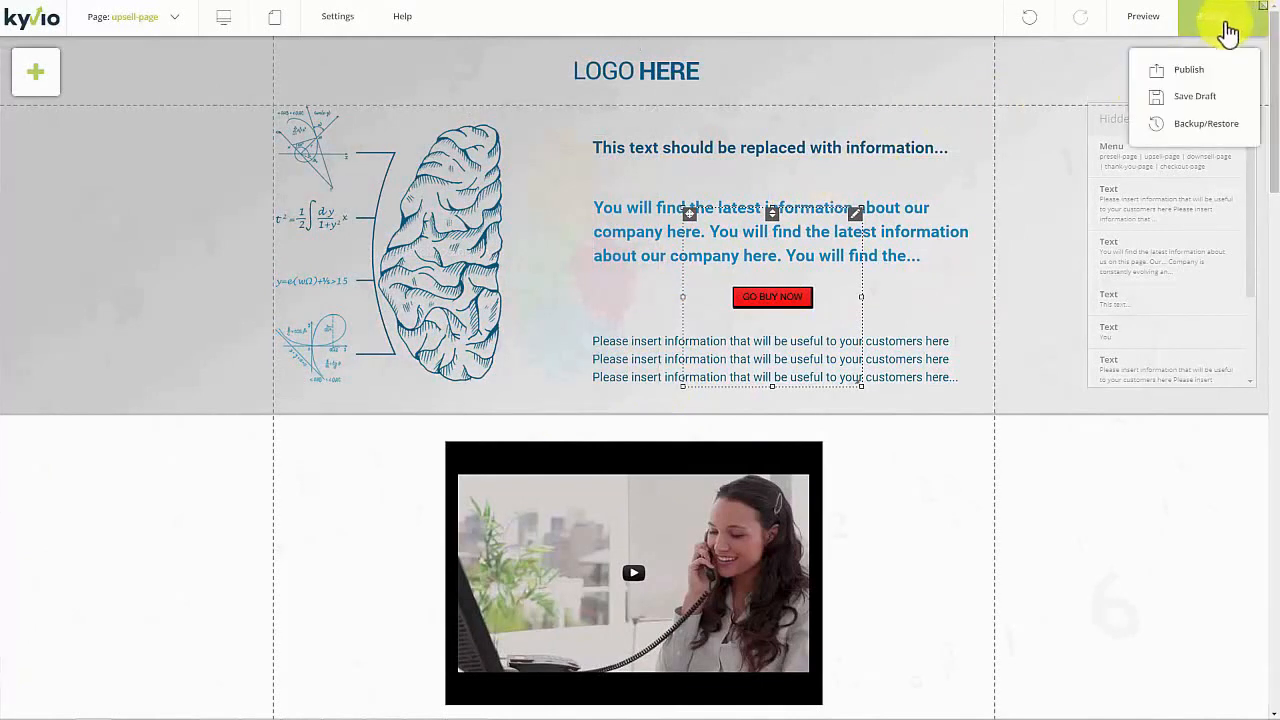
{"action": "left_click", "coordinate": [1197, 85]}
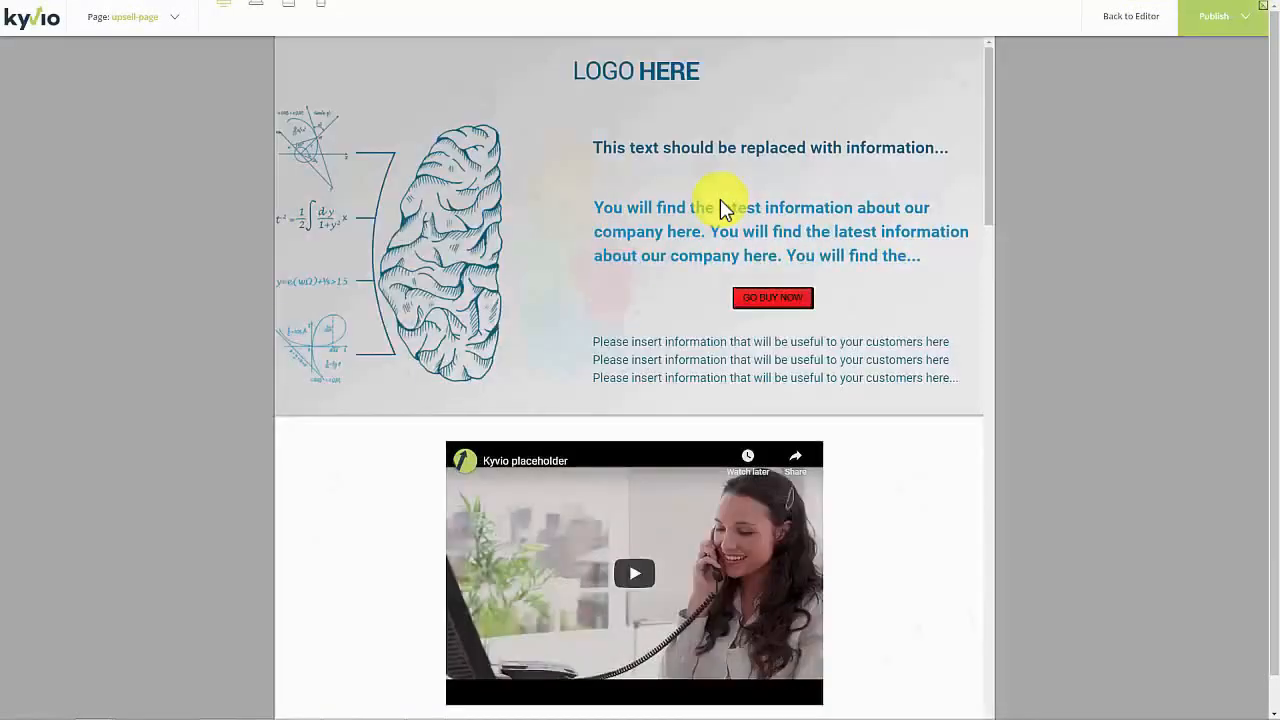
{"action": "scroll", "coordinate": [715, 248], "scroll_direction": "down", "scroll_amount": 2}
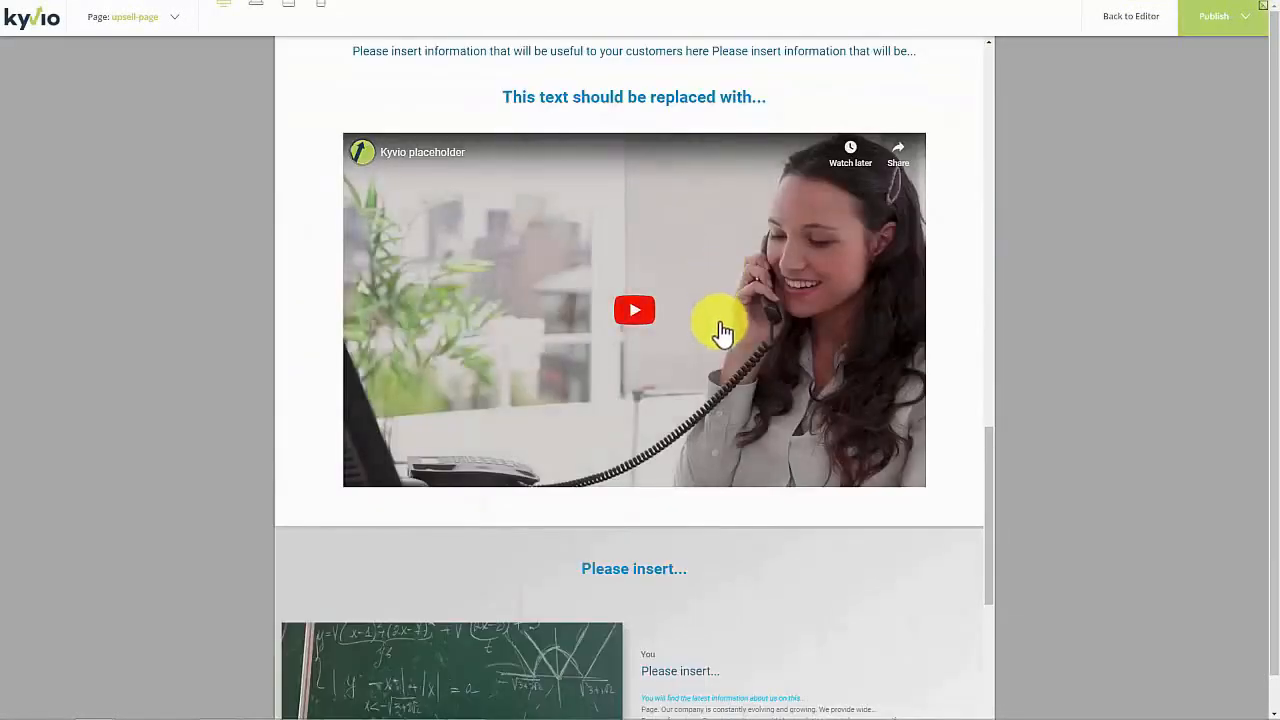
{"action": "scroll", "coordinate": [720, 330], "scroll_direction": "down", "scroll_amount": 1}
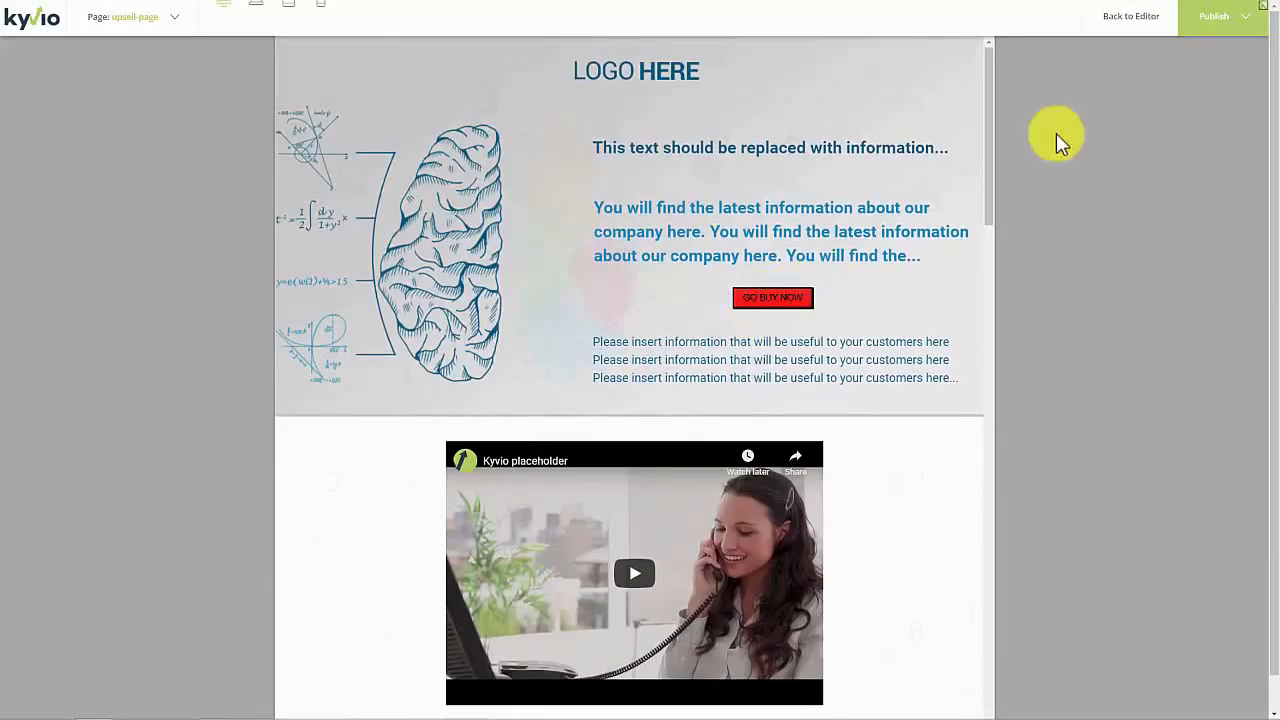
{"action": "left_click", "coordinate": [1131, 17]}
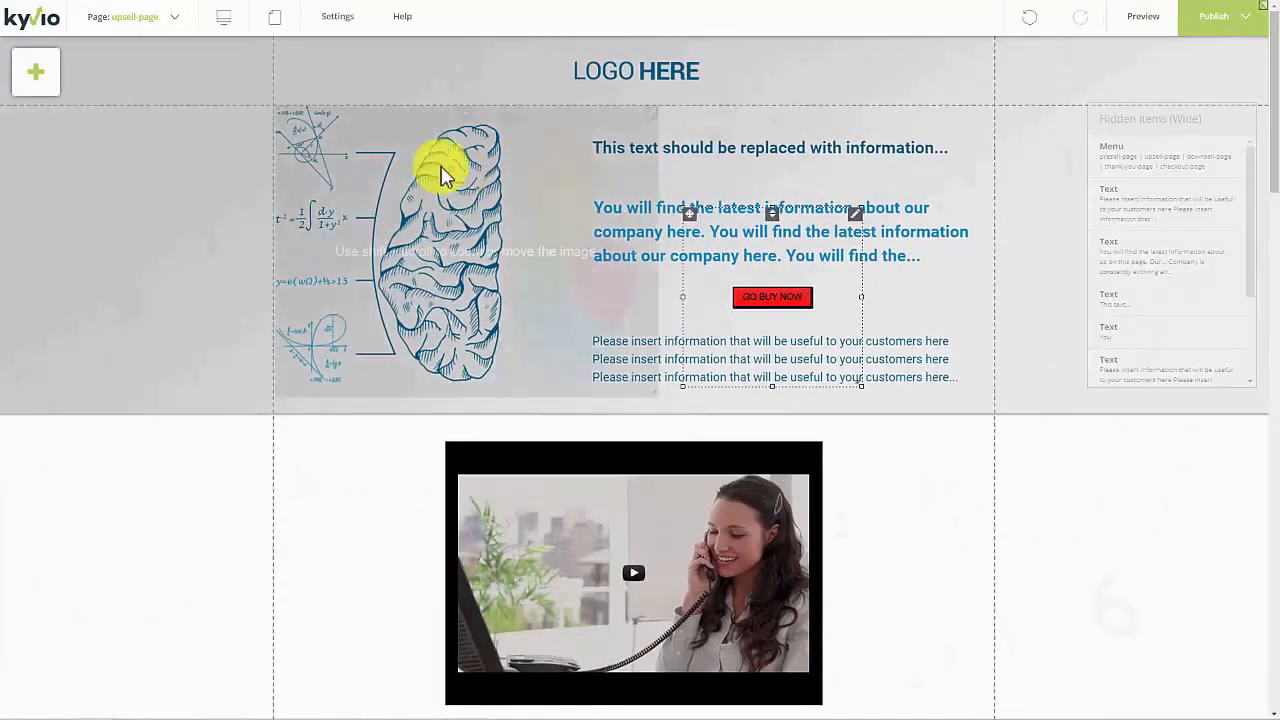
Step: Leave the page editor and return to the page list of the Math Teachers funnel
{"action": "mouse_move", "coordinate": [236, 36]}
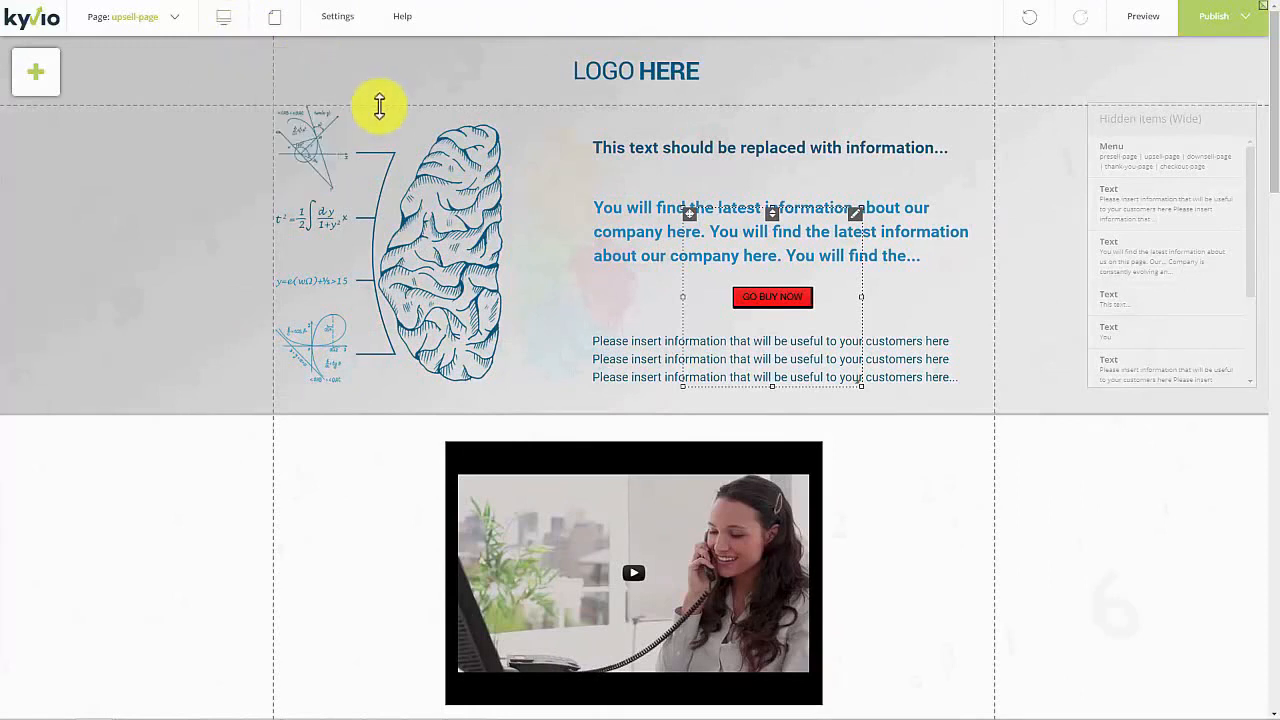
{"action": "left_click", "coordinate": [362, 120]}
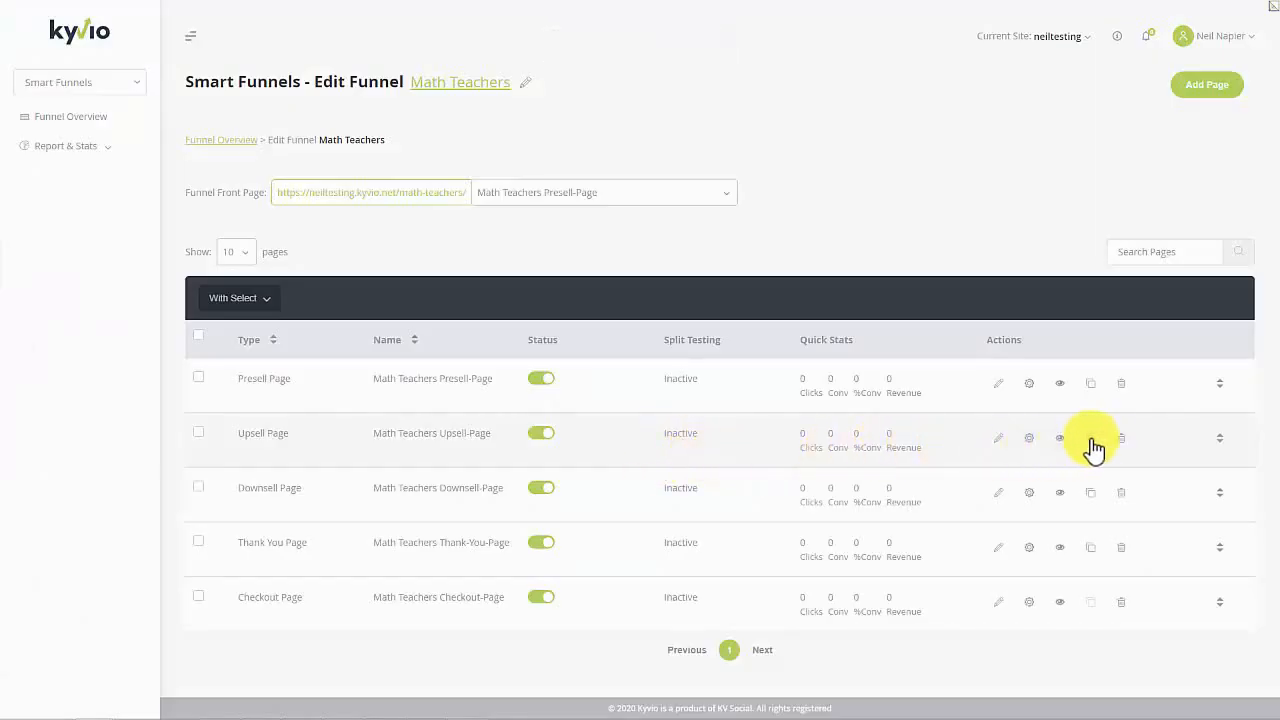
Step: Preview the live Math Teachers upsell page, examining its header, buy button, video and lower sections
{"action": "left_click", "coordinate": [1060, 438]}
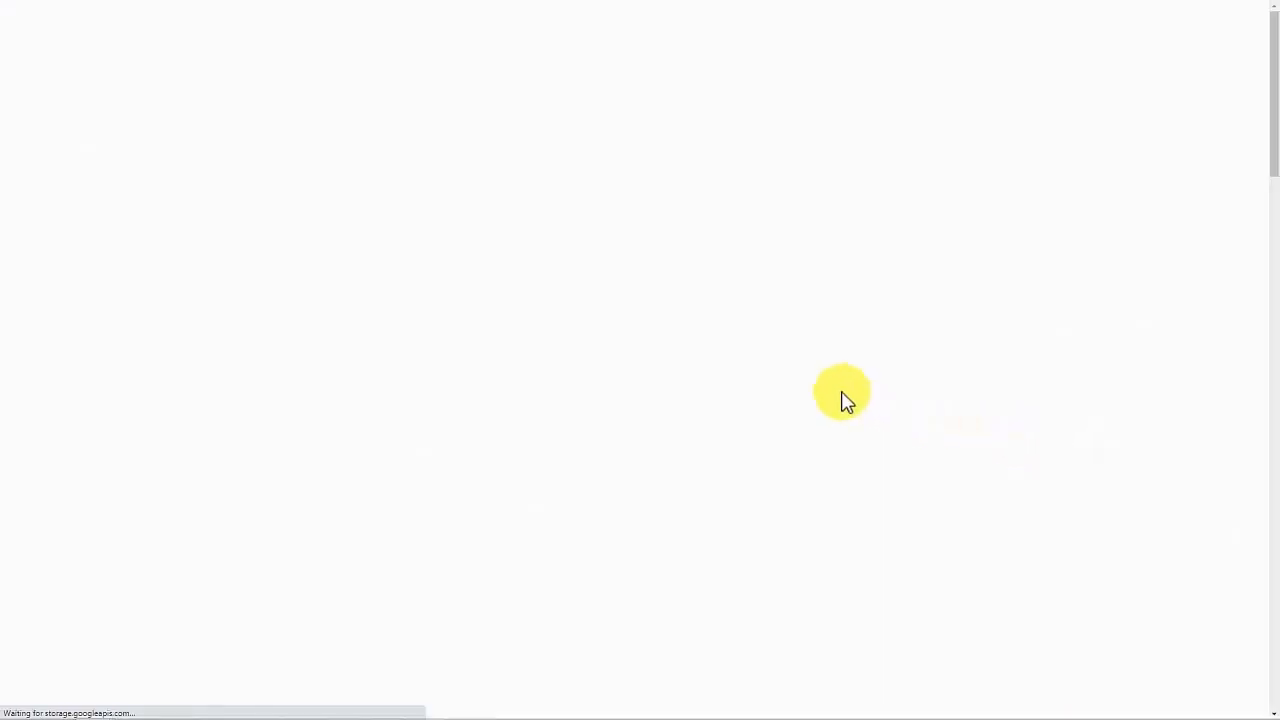
{"action": "scroll", "coordinate": [841, 391], "scroll_direction": "down", "scroll_amount": 15}
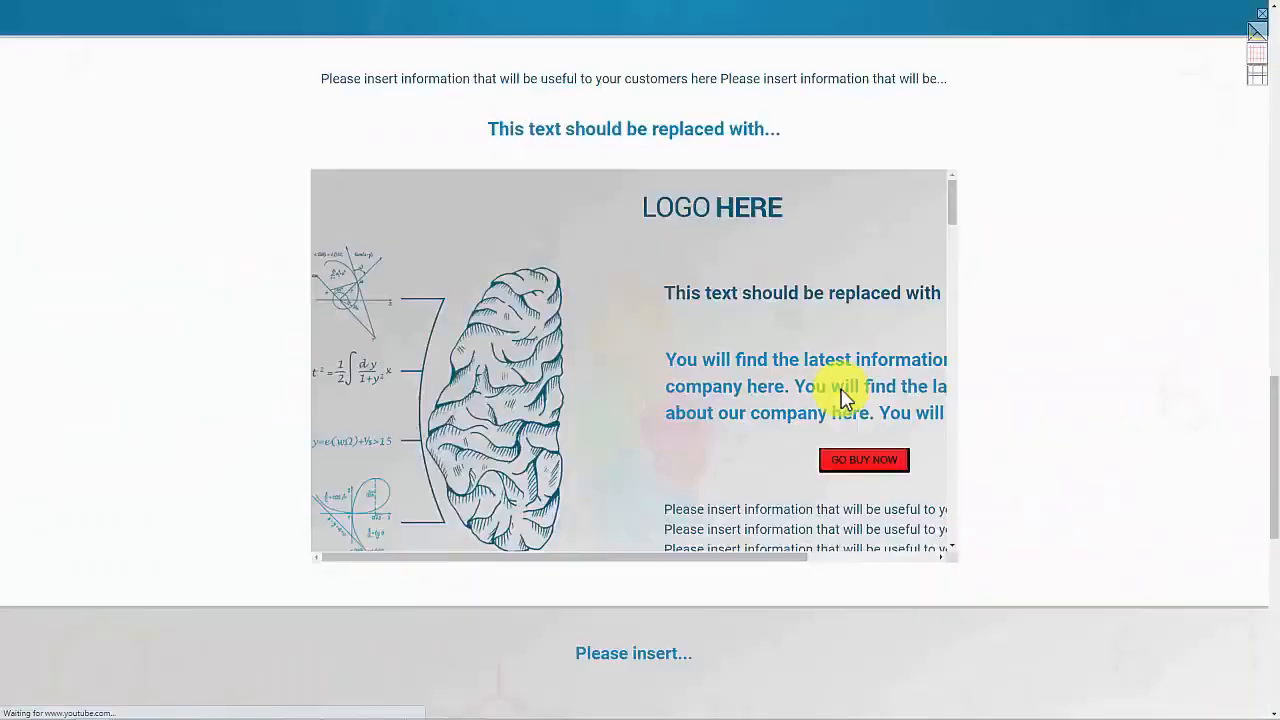
{"action": "scroll", "coordinate": [827, 441], "scroll_direction": "up", "scroll_amount": 15}
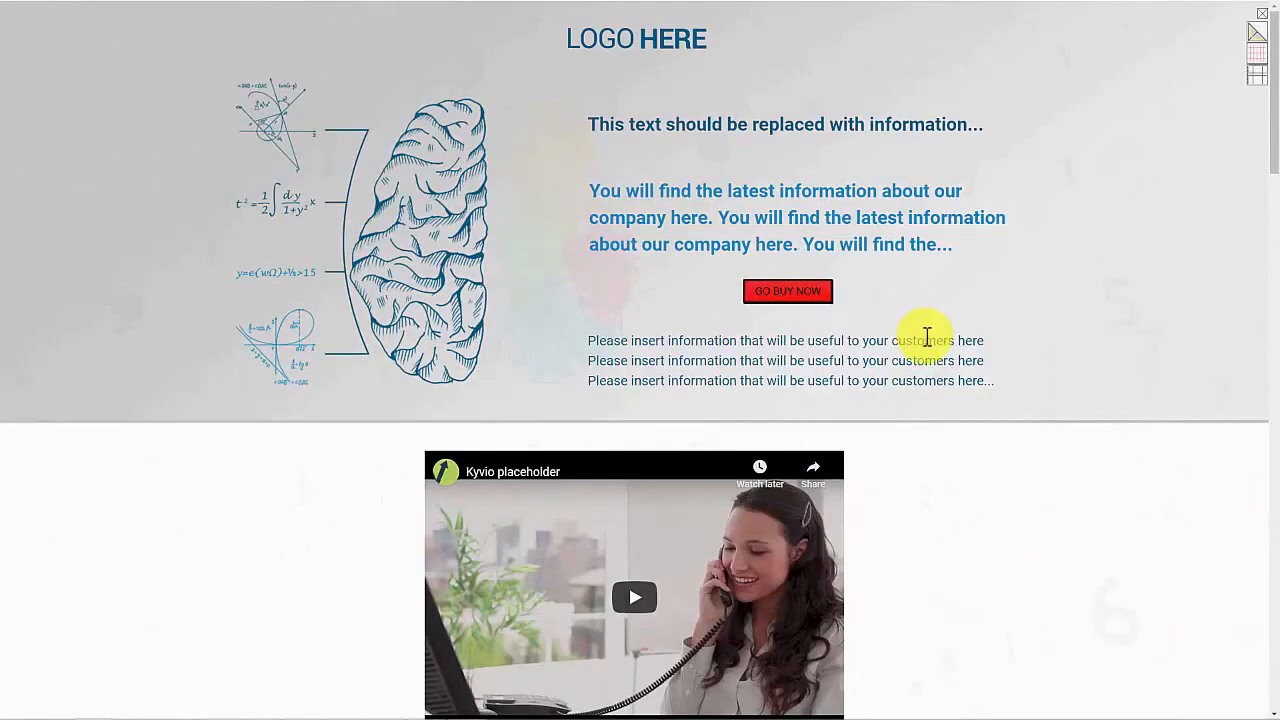
{"action": "scroll", "coordinate": [923, 337], "scroll_direction": "down", "scroll_amount": 10}
{"action": "scroll", "coordinate": [921, 358], "scroll_direction": "down", "scroll_amount": 12}
{"action": "middle_click", "coordinate": [917, 440]}
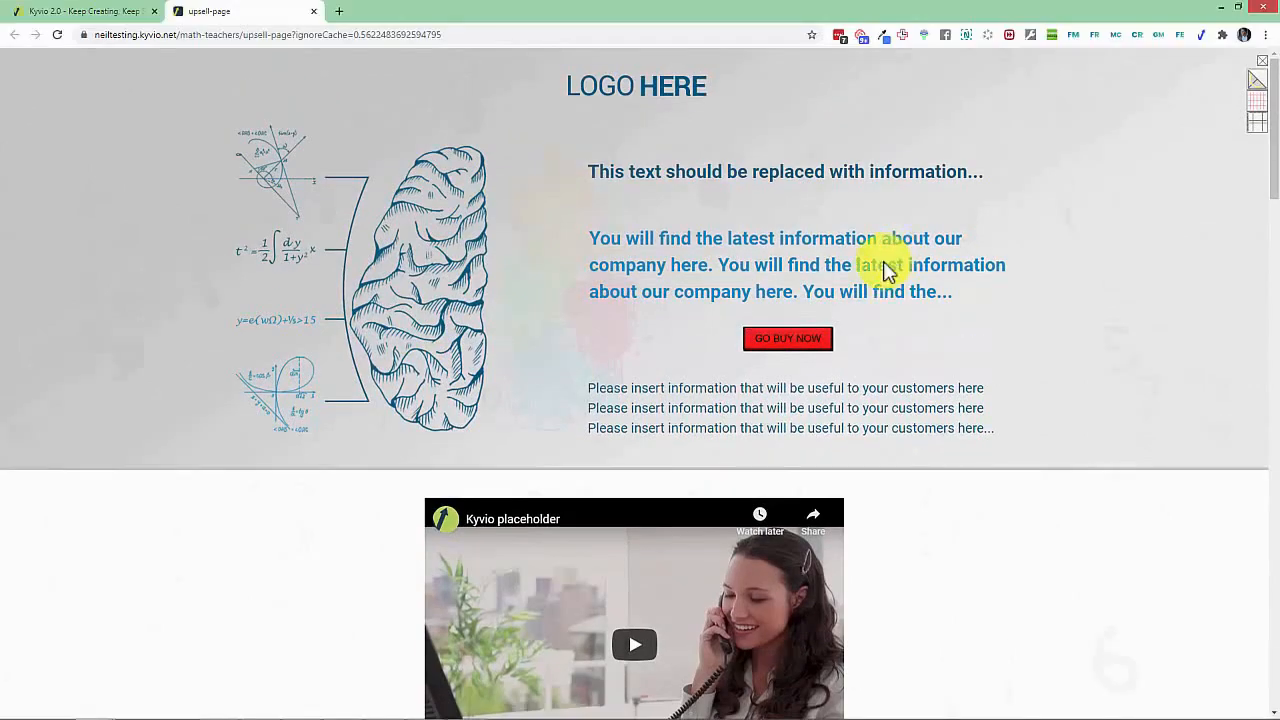
{"action": "scroll", "coordinate": [780, 274], "scroll_direction": "down", "scroll_amount": 9}
{"action": "scroll", "coordinate": [778, 330], "scroll_direction": "up", "scroll_amount": 10}
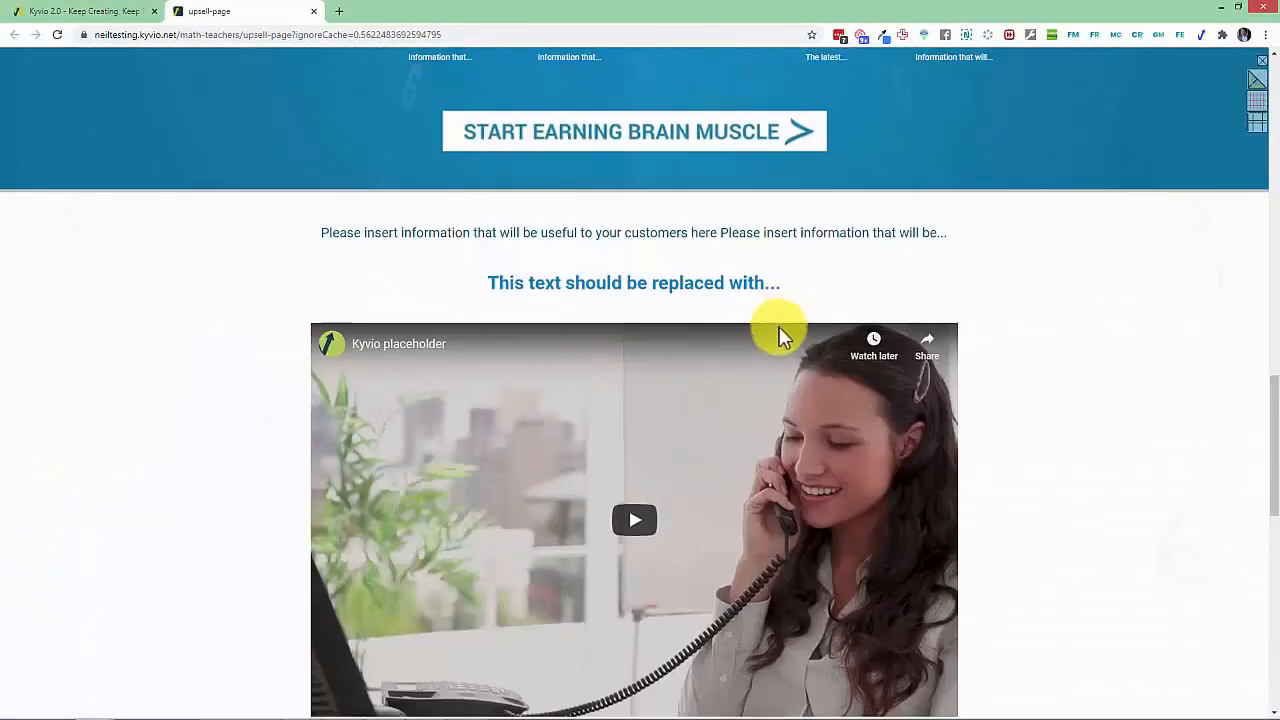
{"action": "scroll", "coordinate": [778, 330], "scroll_direction": "down", "scroll_amount": 10}
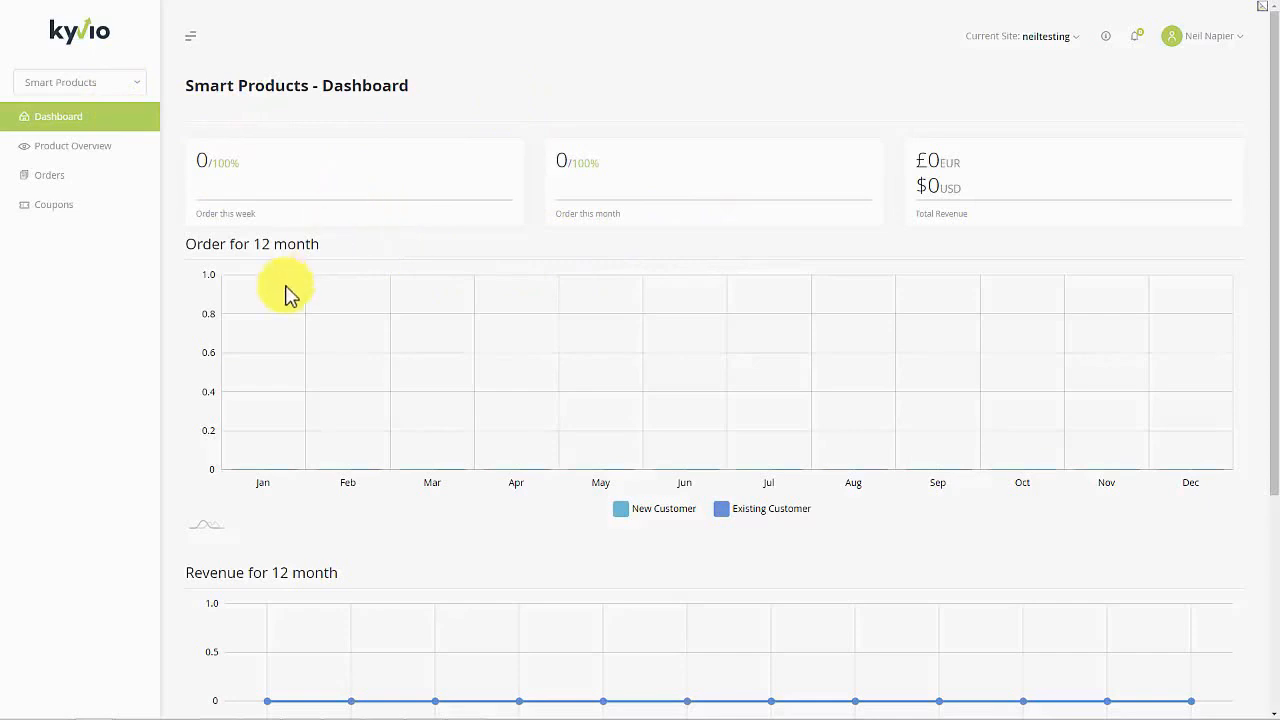
Step: Review the Smart Products dashboard charts and examine the order and revenue stats of Meetvio Sales in the product overview
{"action": "scroll", "coordinate": [452, 438], "scroll_direction": "down", "scroll_amount": 3}
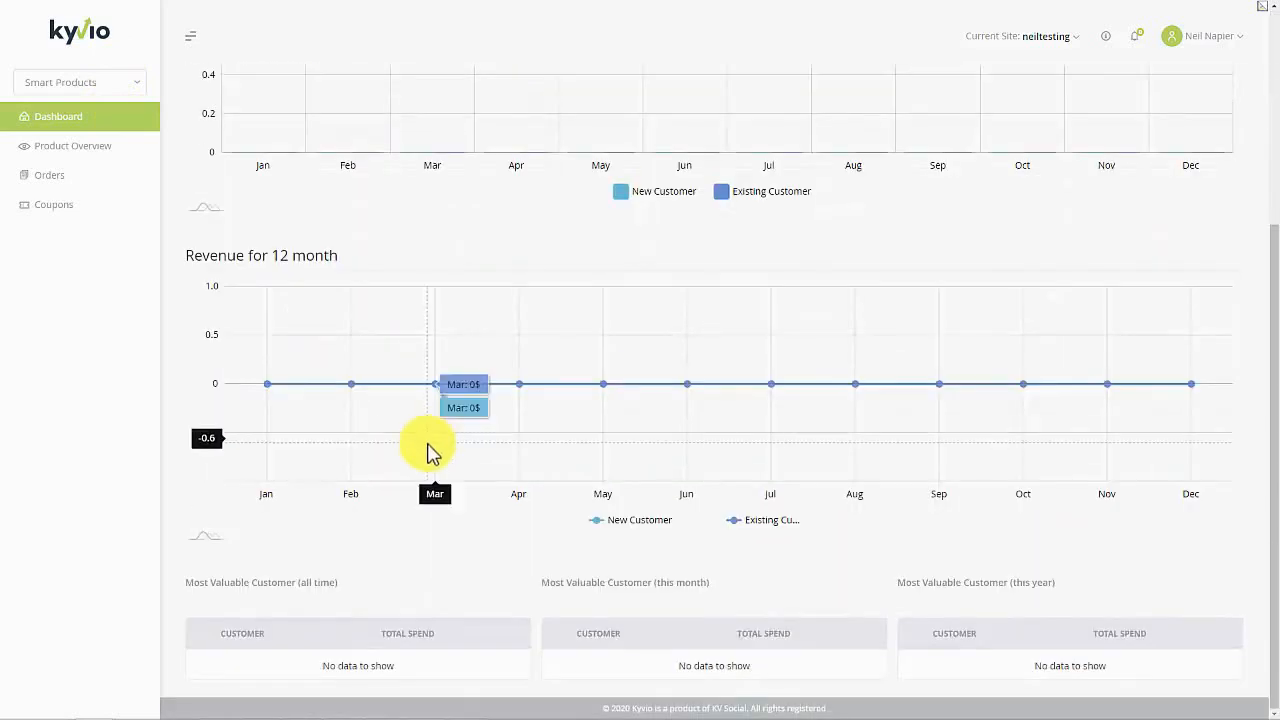
{"action": "scroll", "coordinate": [251, 263], "scroll_direction": "up", "scroll_amount": 3}
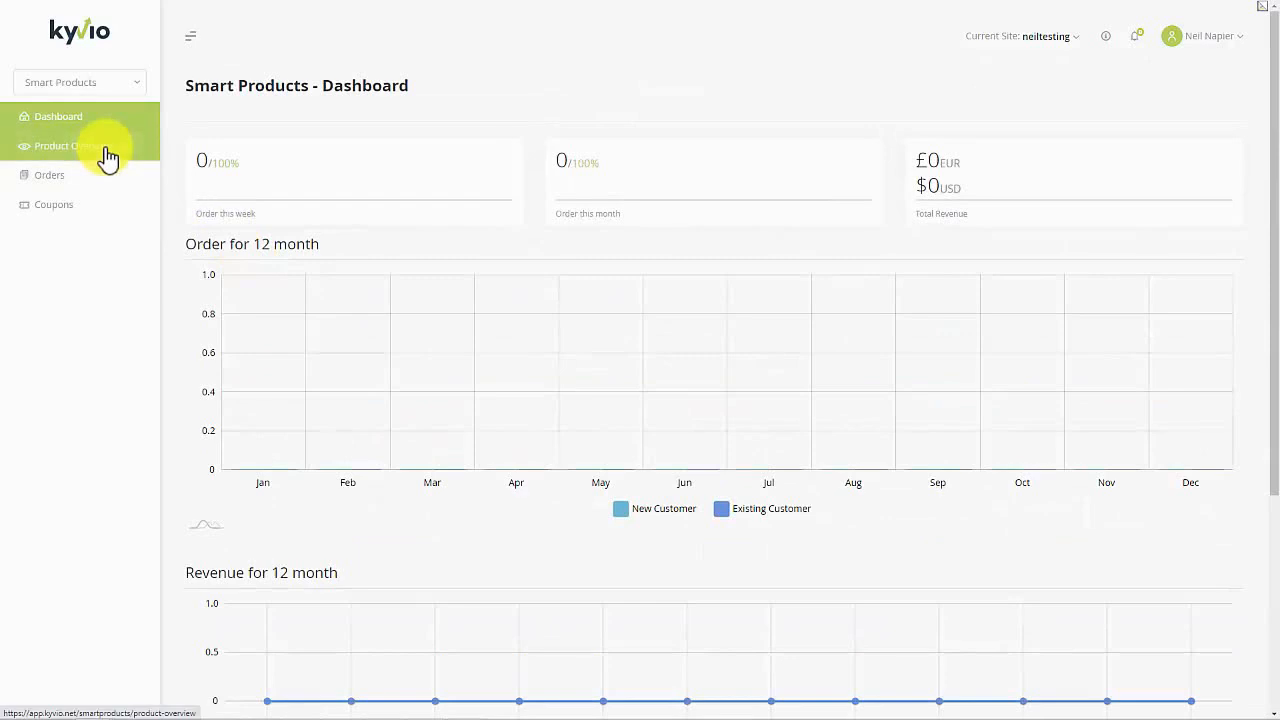
{"action": "left_click", "coordinate": [108, 157]}
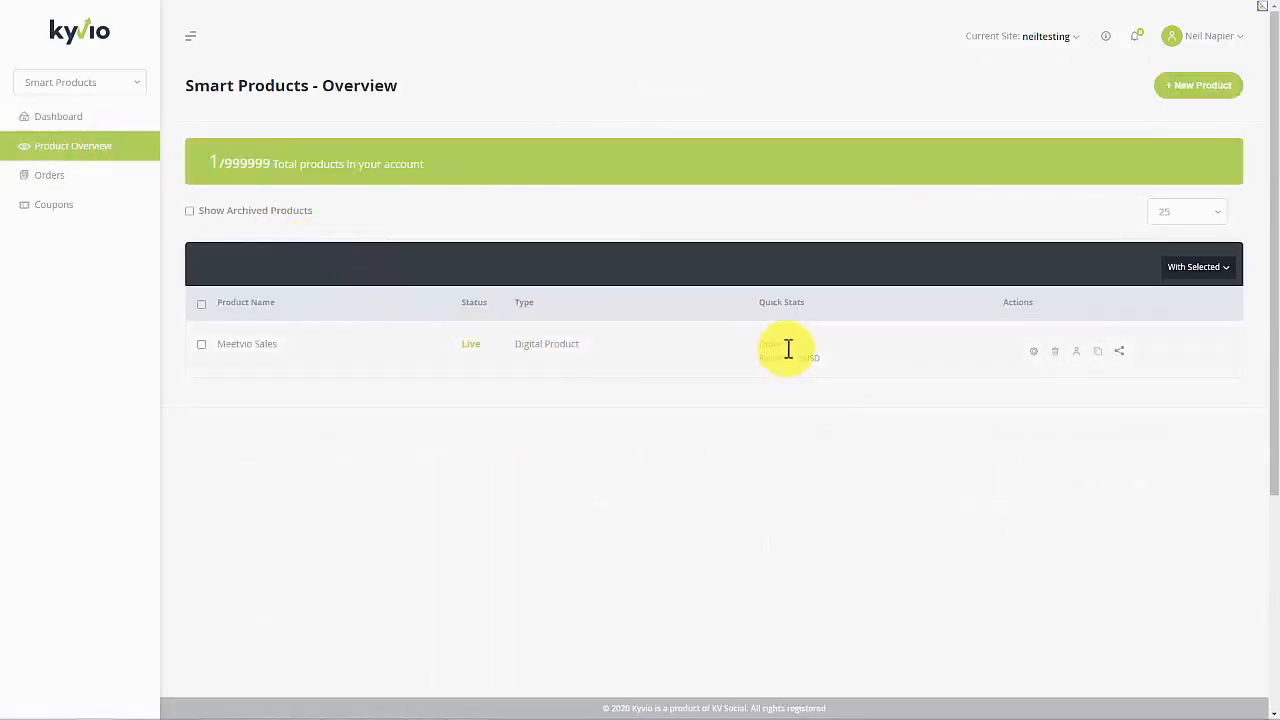
{"action": "double_click", "coordinate": [790, 347]}
{"action": "left_click", "coordinate": [802, 360]}
Step: Start a new product of the Digital Product type and continue to its product information
{"action": "left_click", "coordinate": [1200, 104]}
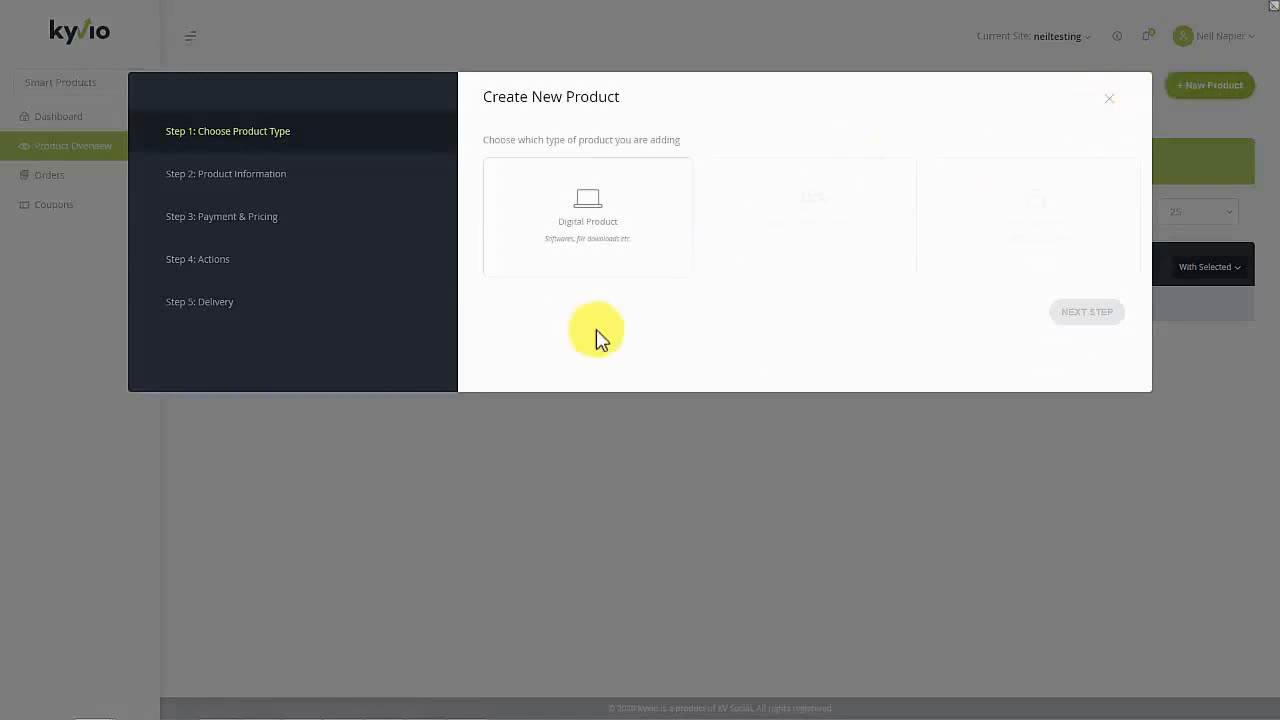
{"action": "left_click", "coordinate": [644, 266]}
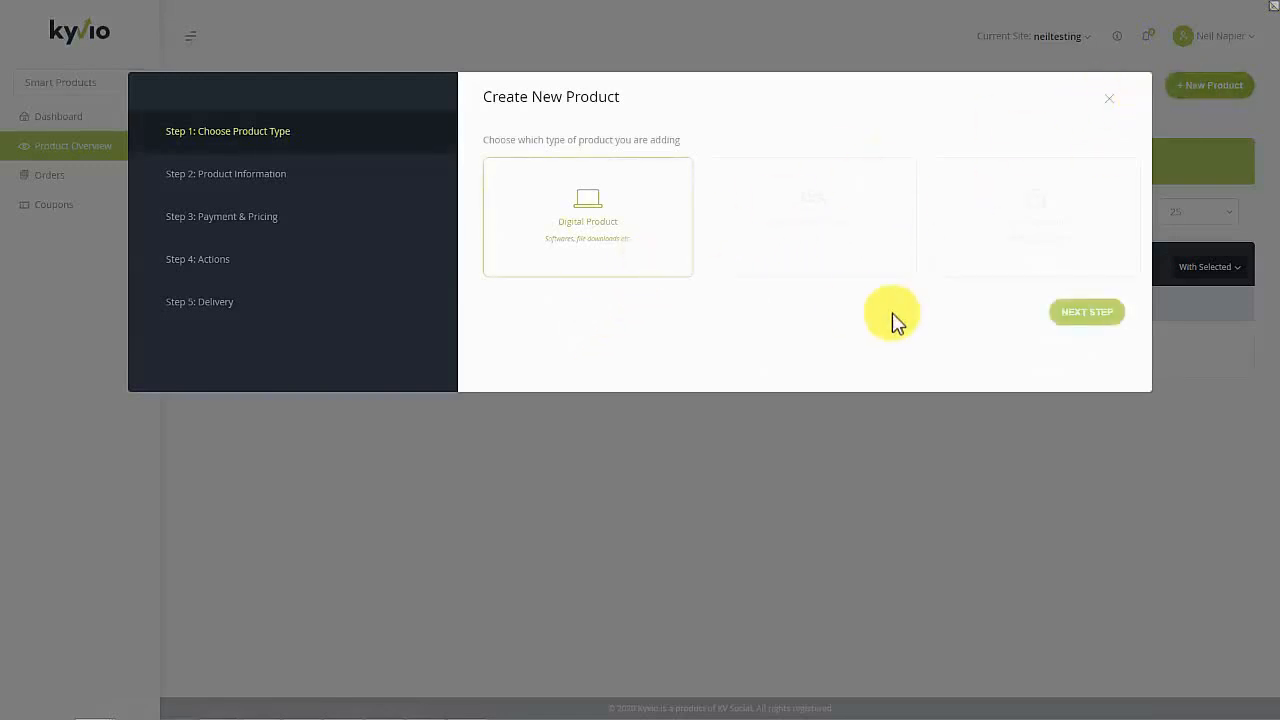
{"action": "left_click", "coordinate": [1095, 312]}
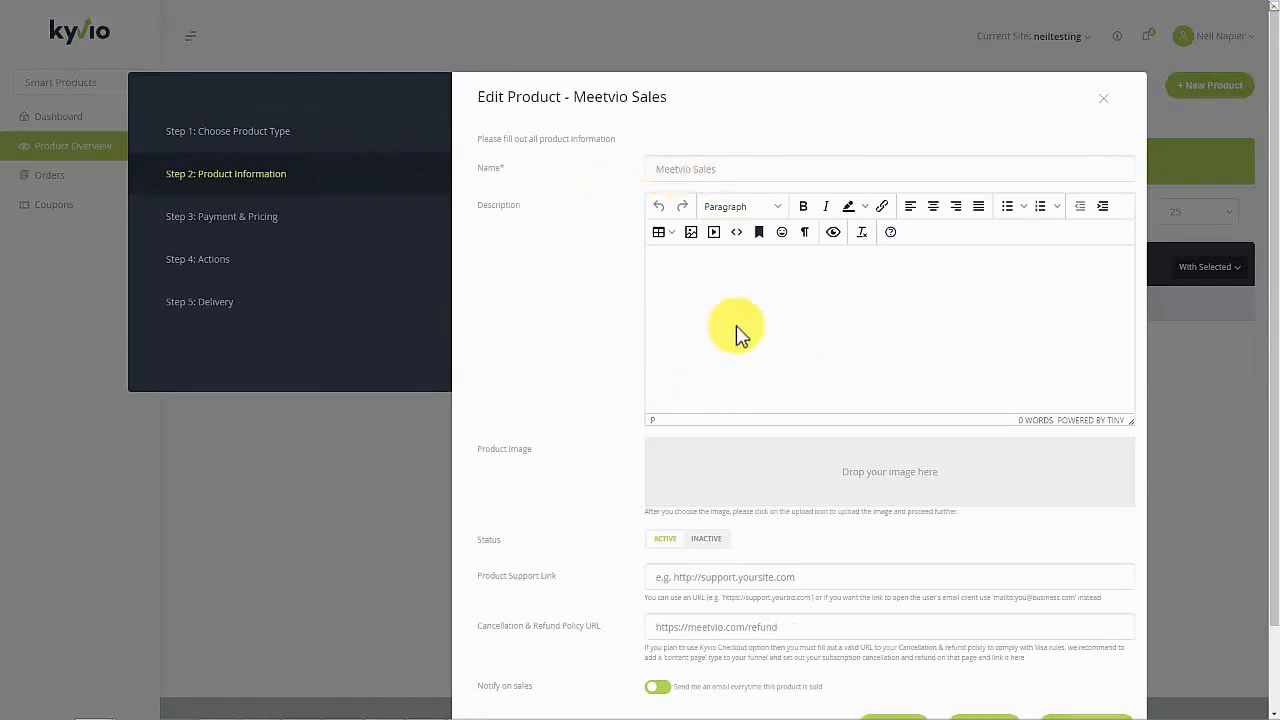
{"action": "scroll", "coordinate": [737, 386], "scroll_direction": "down", "scroll_amount": 1}
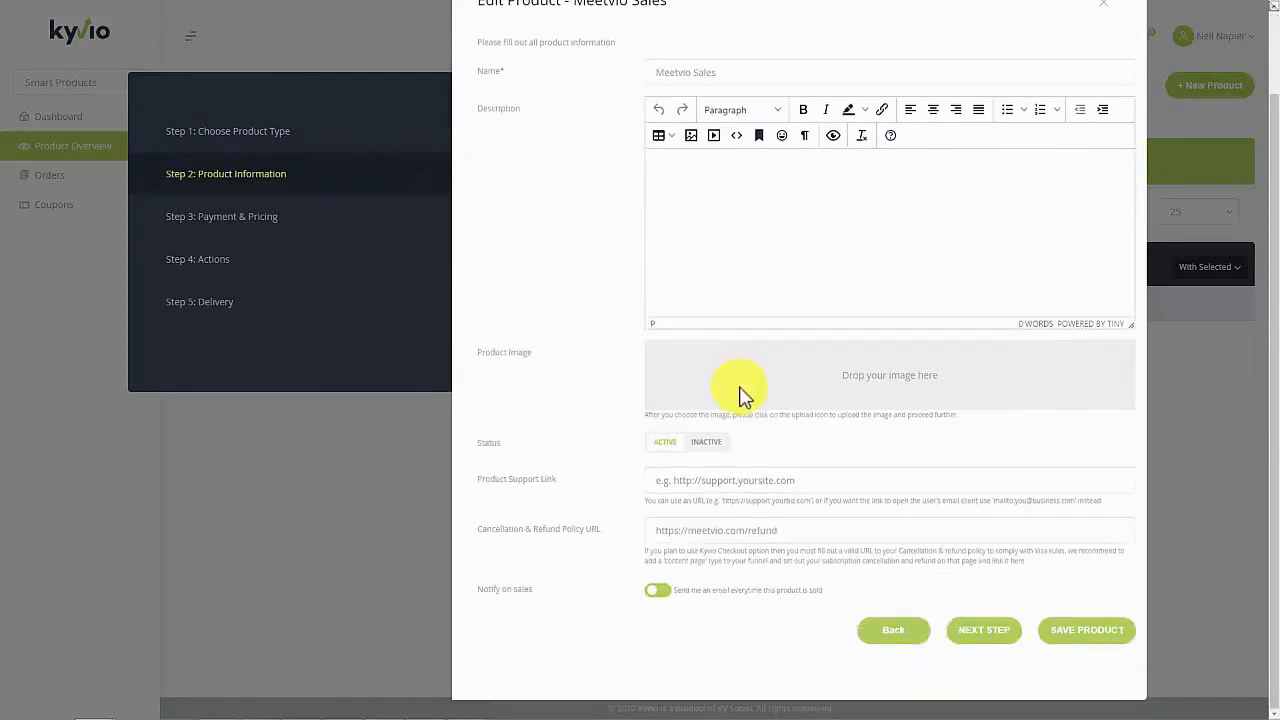
{"action": "left_click", "coordinate": [763, 479]}
{"action": "left_click", "coordinate": [750, 513]}
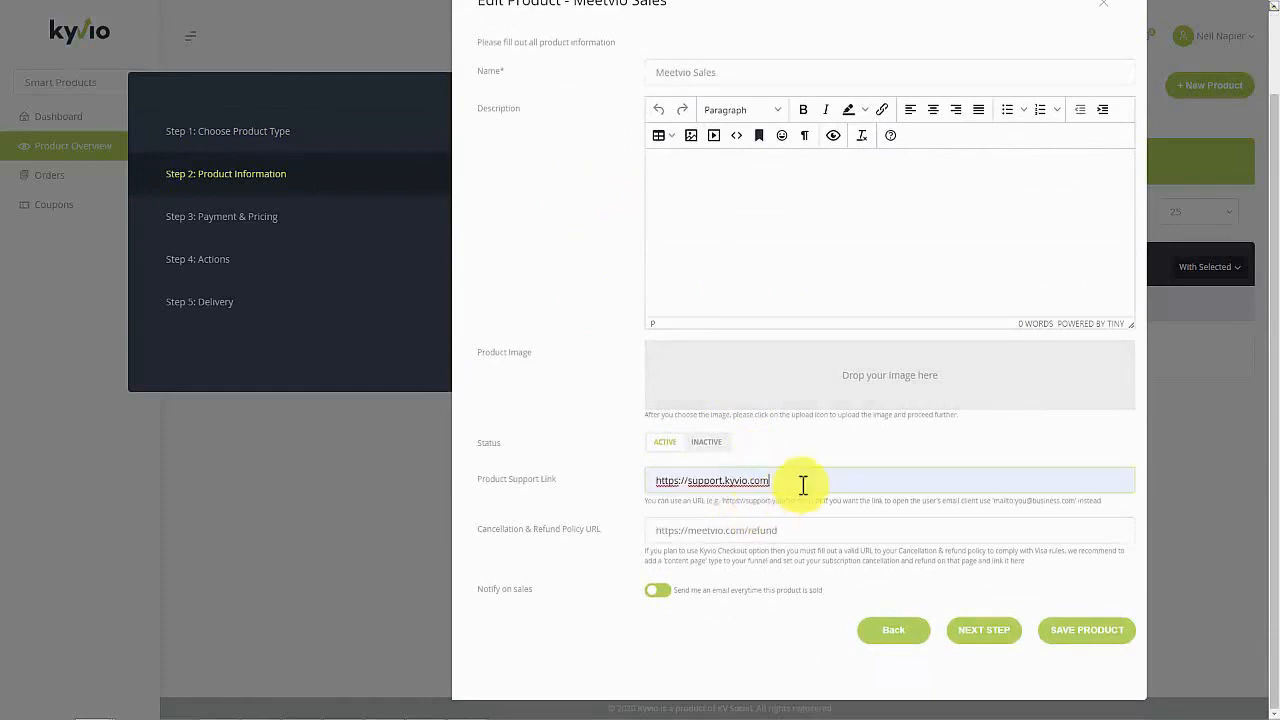
{"action": "left_click", "coordinate": [990, 631]}
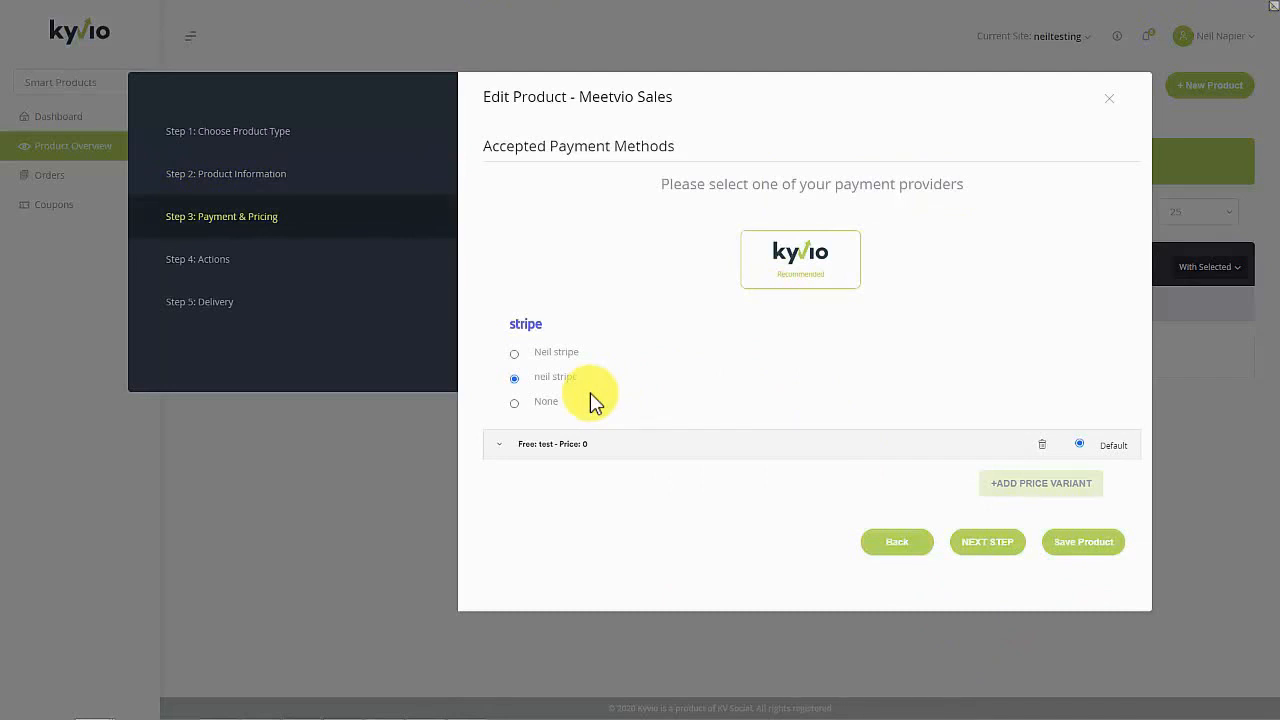
Step: Change the "test" price variant to the Subscription pricing type with a price of 69
{"action": "left_click", "coordinate": [536, 452]}
{"action": "scroll", "coordinate": [632, 482], "scroll_direction": "down", "scroll_amount": 4}
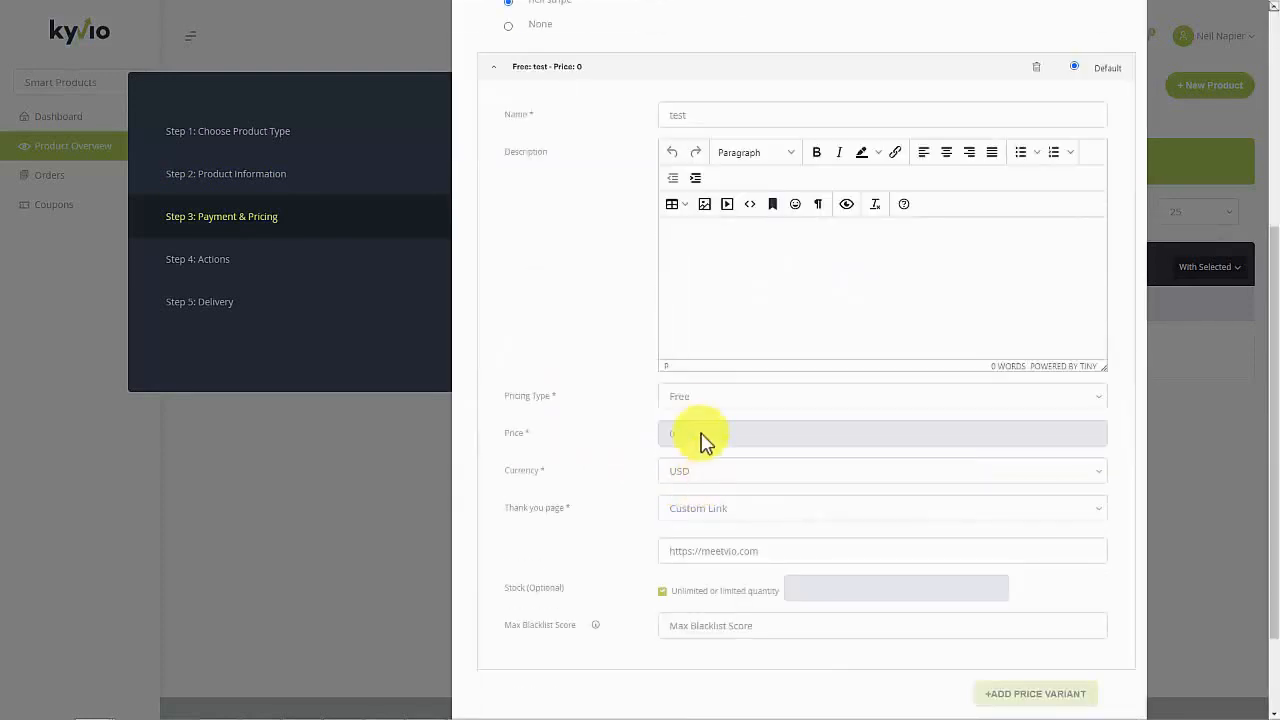
{"action": "left_click", "coordinate": [700, 398]}
{"action": "left_click", "coordinate": [718, 474]}
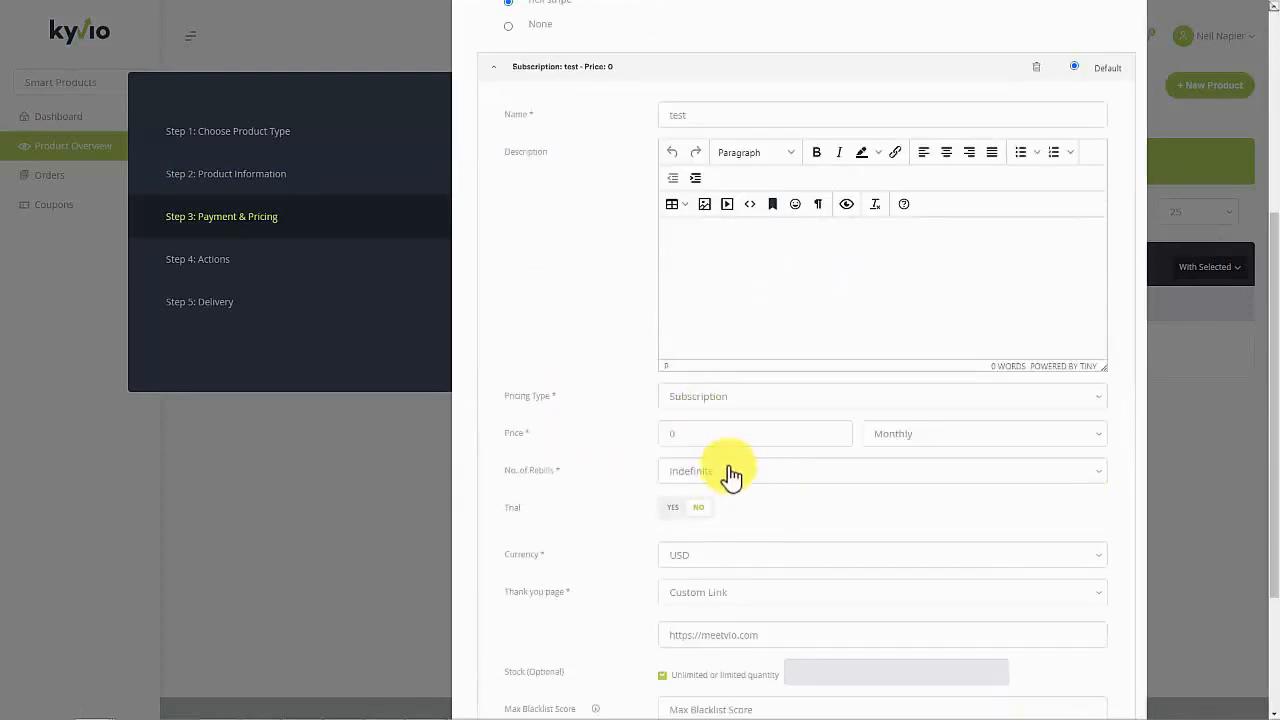
{"action": "left_click", "coordinate": [690, 438]}
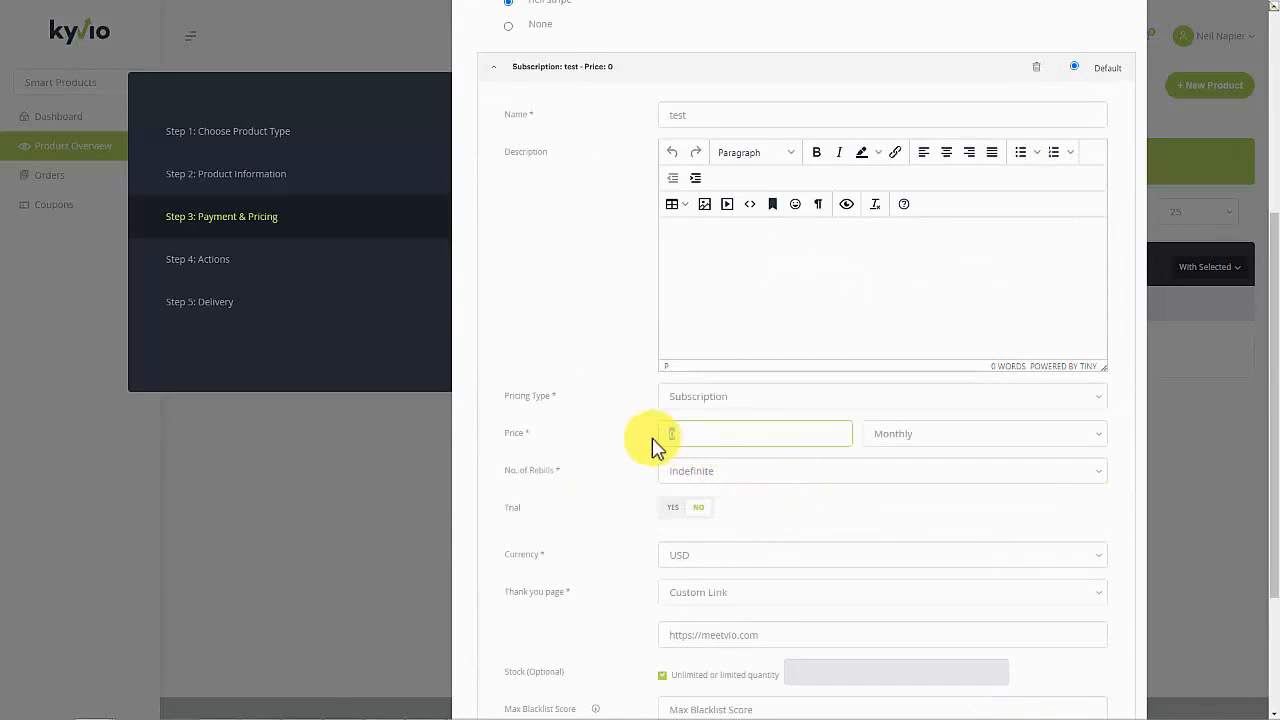
{"action": "type", "text": "69"}
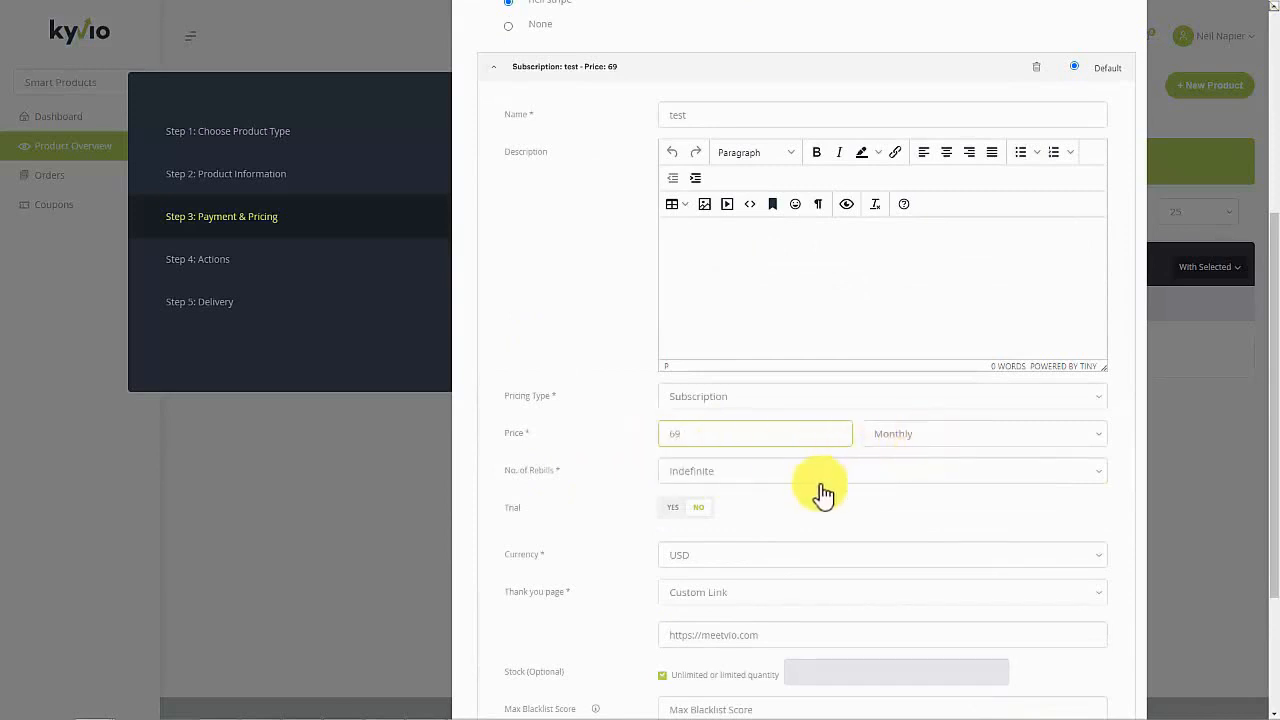
{"action": "scroll", "coordinate": [623, 570], "scroll_direction": "down", "scroll_amount": 1}
{"action": "scroll", "coordinate": [623, 570], "scroll_direction": "down", "scroll_amount": 2}
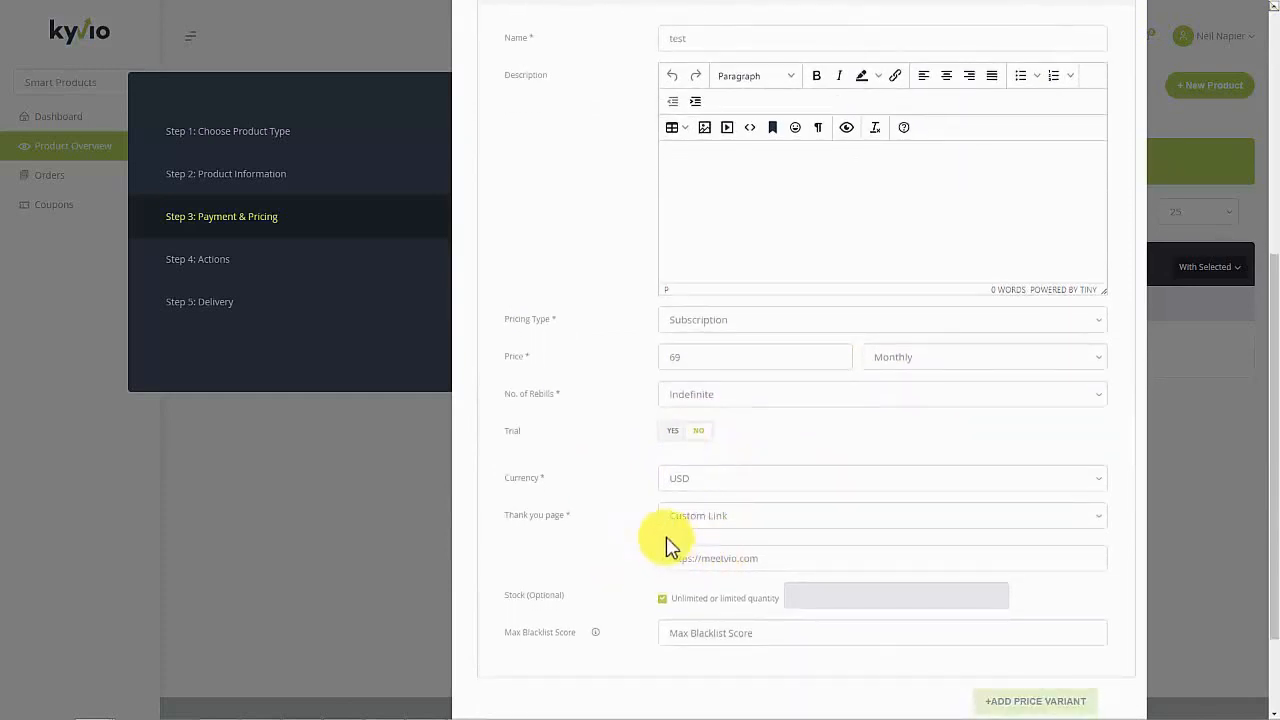
{"action": "scroll", "coordinate": [646, 569], "scroll_direction": "down", "scroll_amount": 1}
{"action": "left_click", "coordinate": [775, 528]}
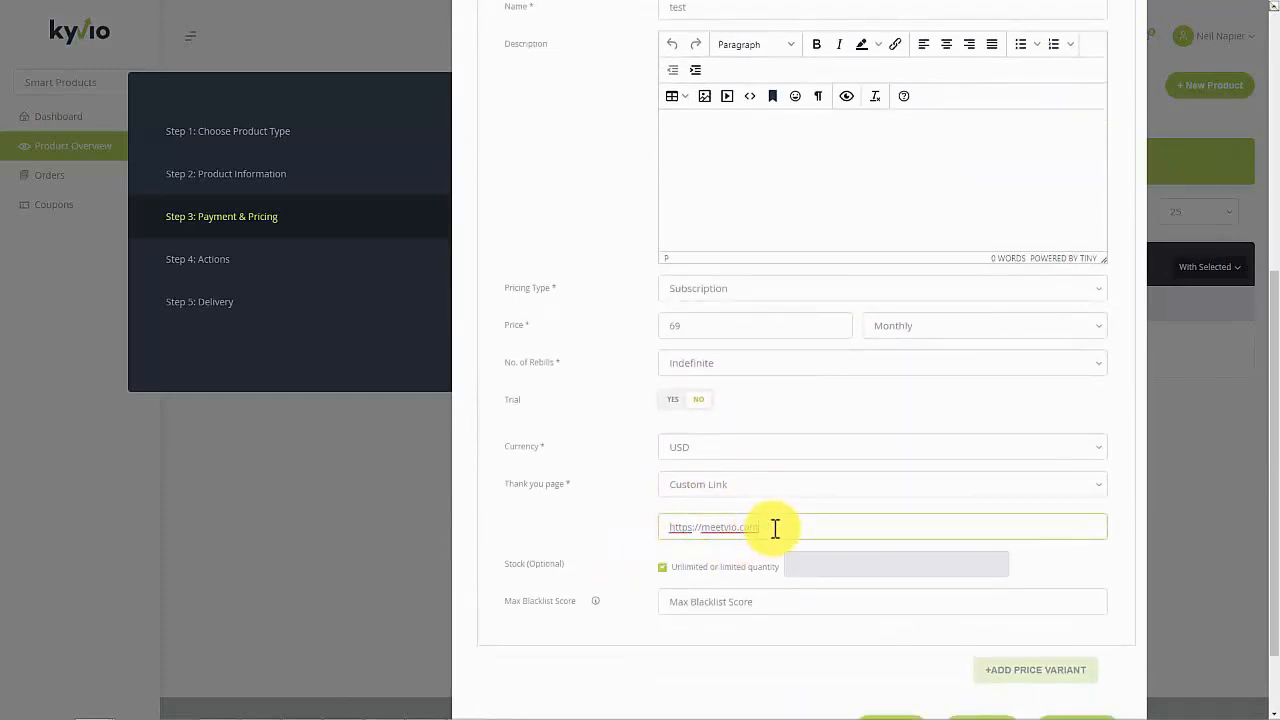
{"action": "type", "text": "/ty"}
{"action": "left_click", "coordinate": [620, 555]}
{"action": "scroll", "coordinate": [680, 620], "scroll_direction": "down", "scroll_amount": 2}
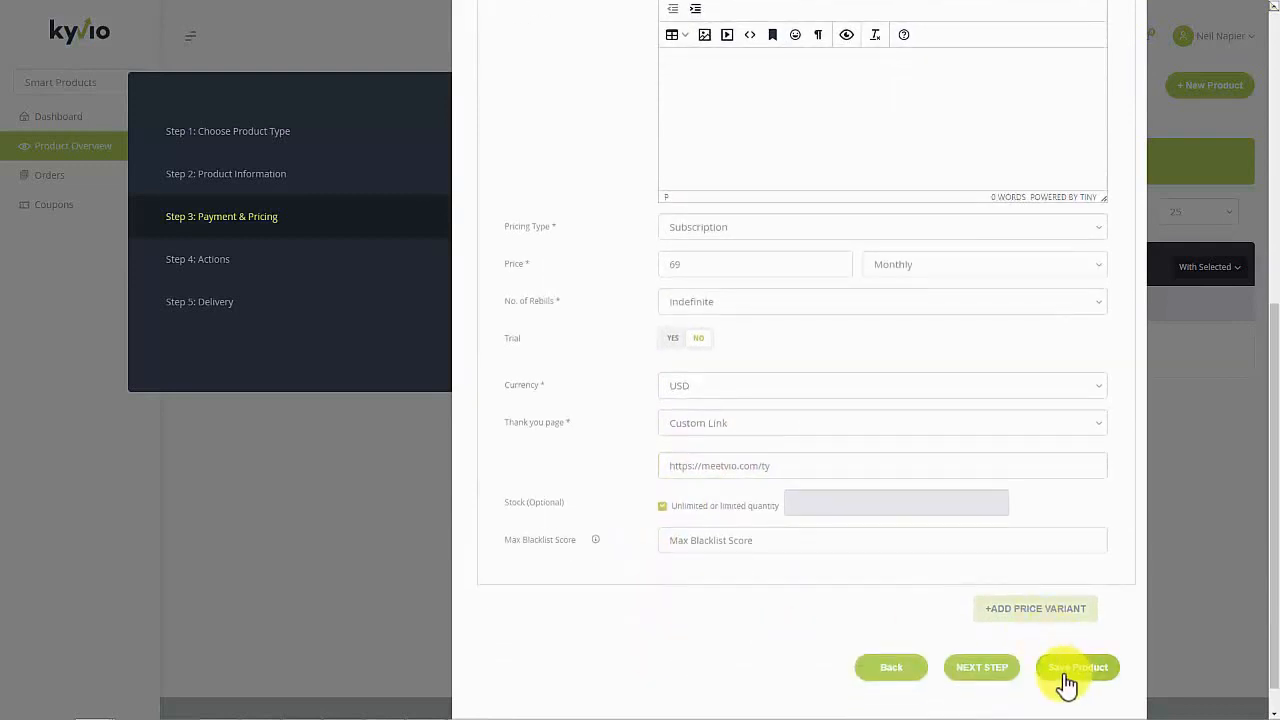
{"action": "left_click", "coordinate": [1008, 672]}
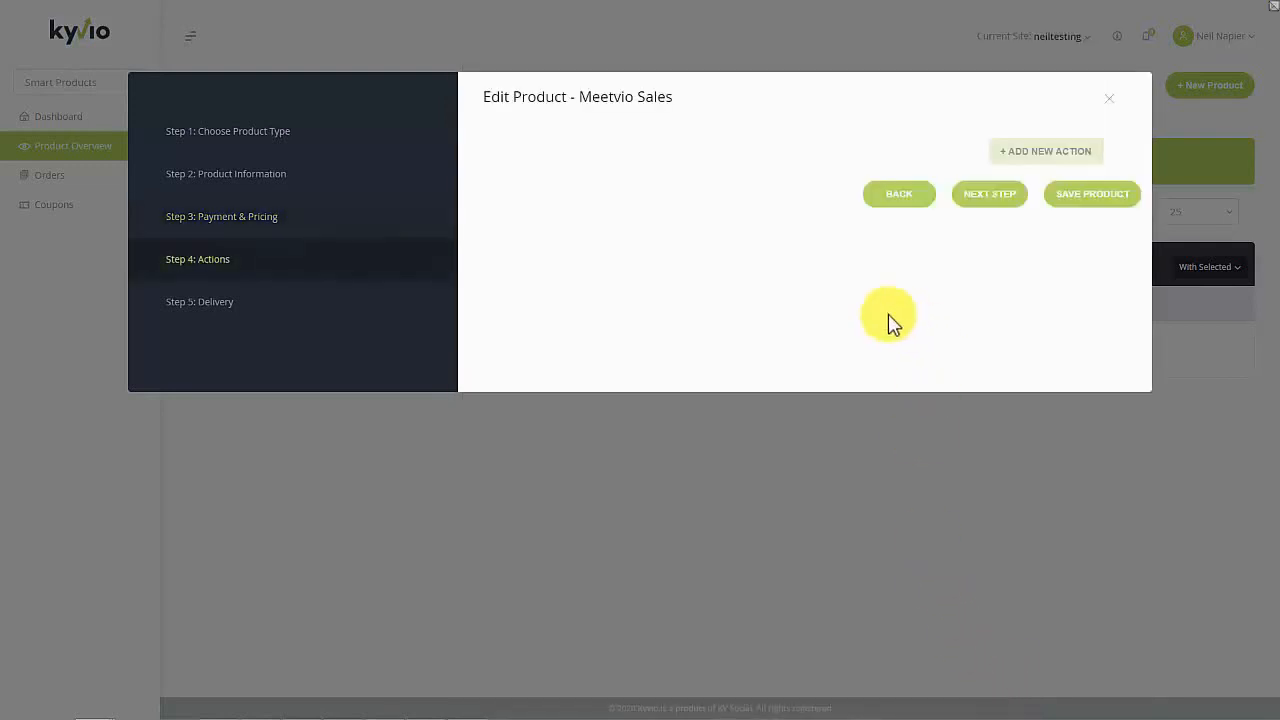
{"action": "left_click", "coordinate": [960, 192]}
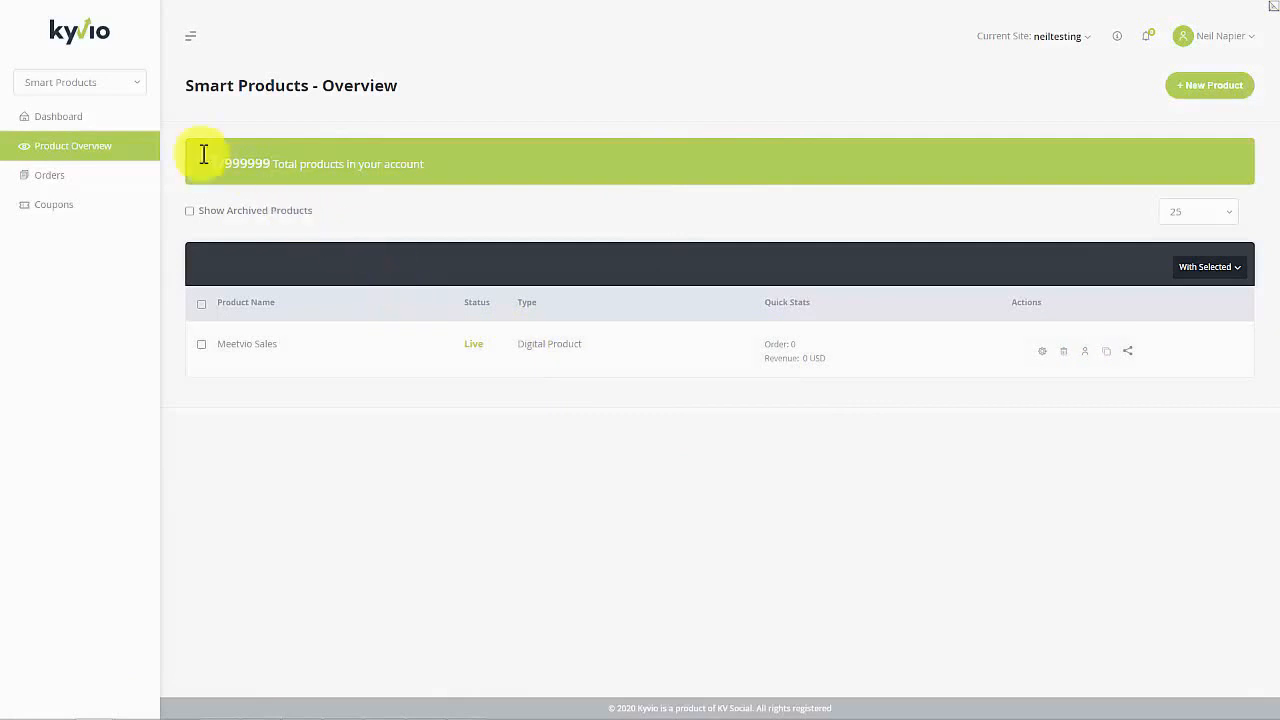
Step: Switch to Smart Funnels and start a new funnel of the Import Funnel type, continuing to its customization
{"action": "left_click", "coordinate": [120, 86]}
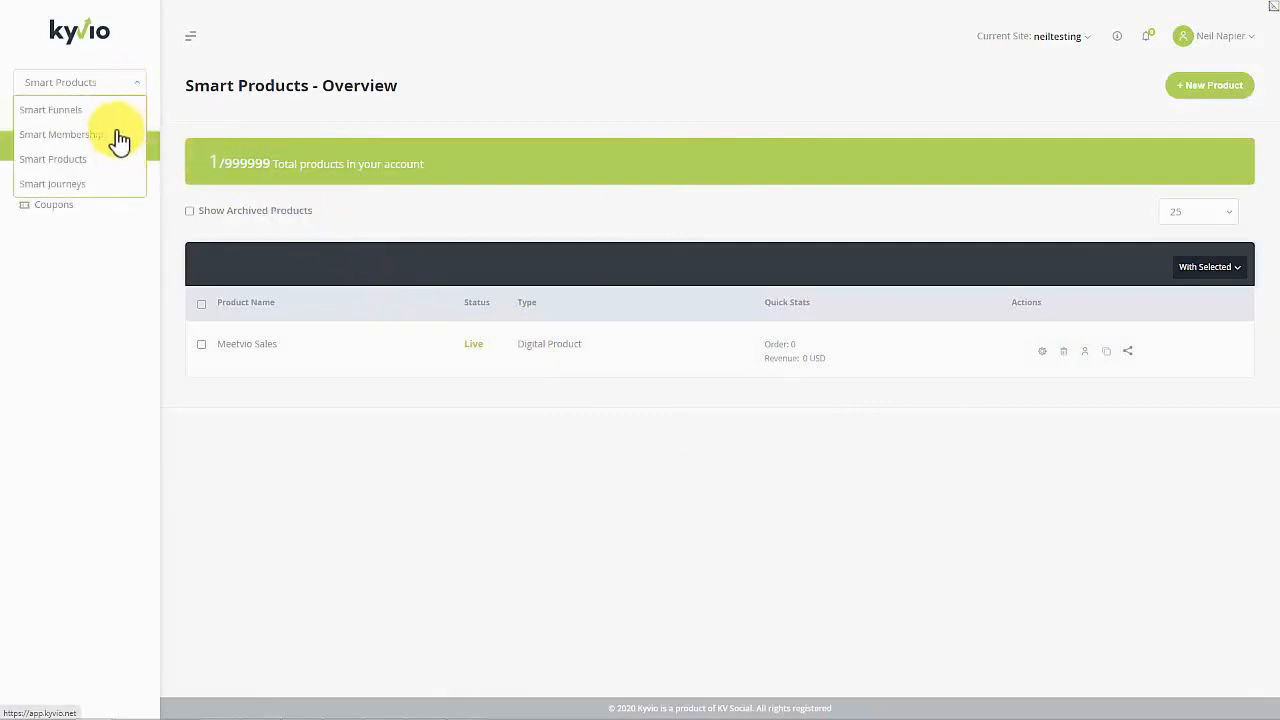
{"action": "left_click", "coordinate": [115, 110]}
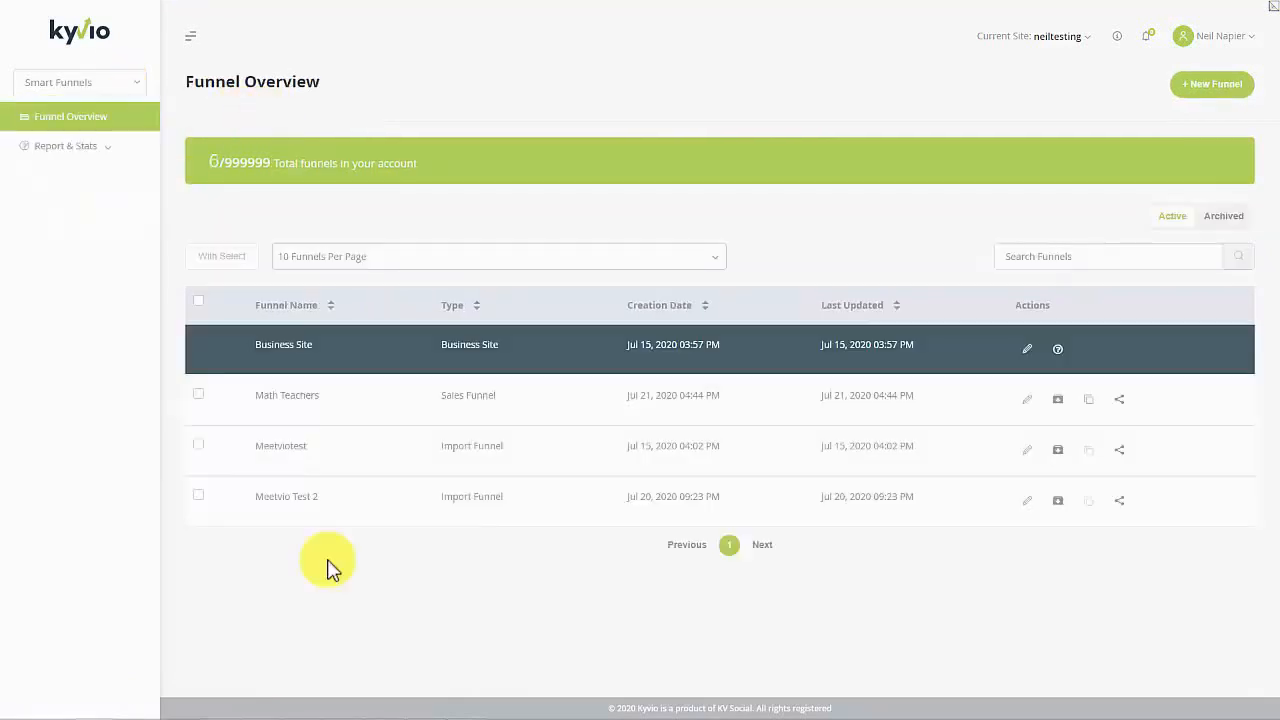
{"action": "left_click", "coordinate": [1190, 86]}
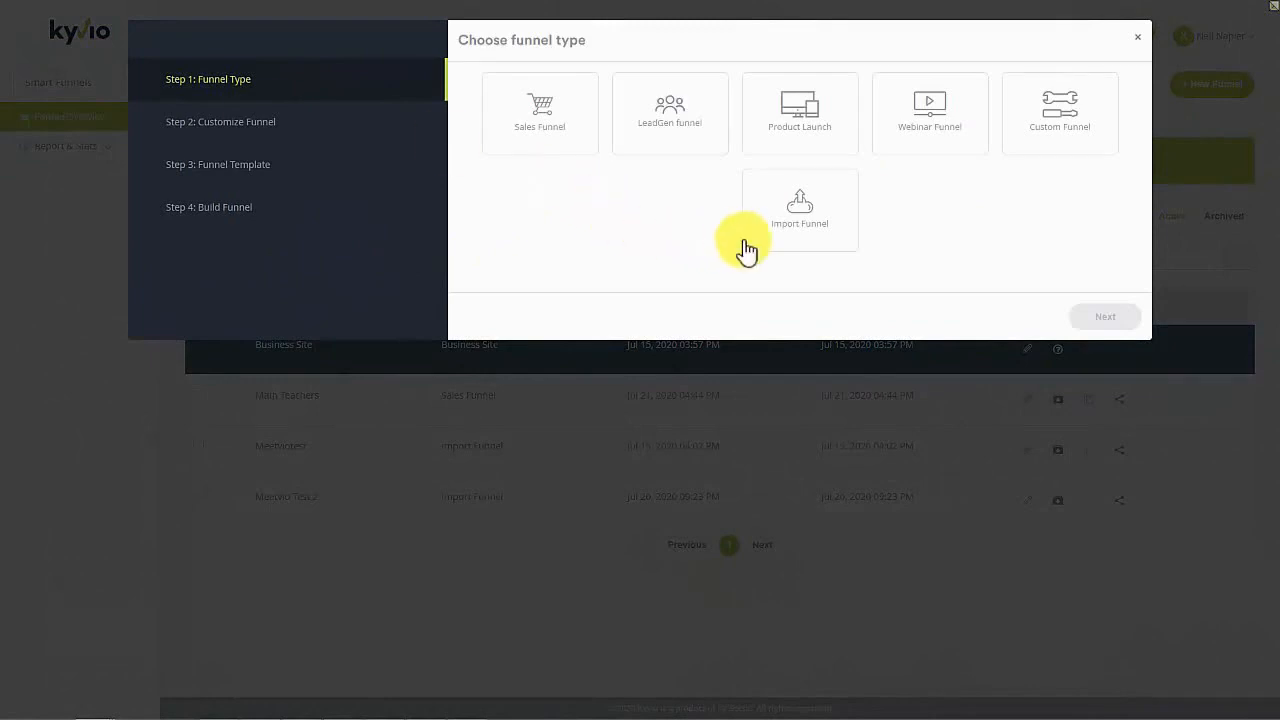
{"action": "left_click", "coordinate": [795, 228]}
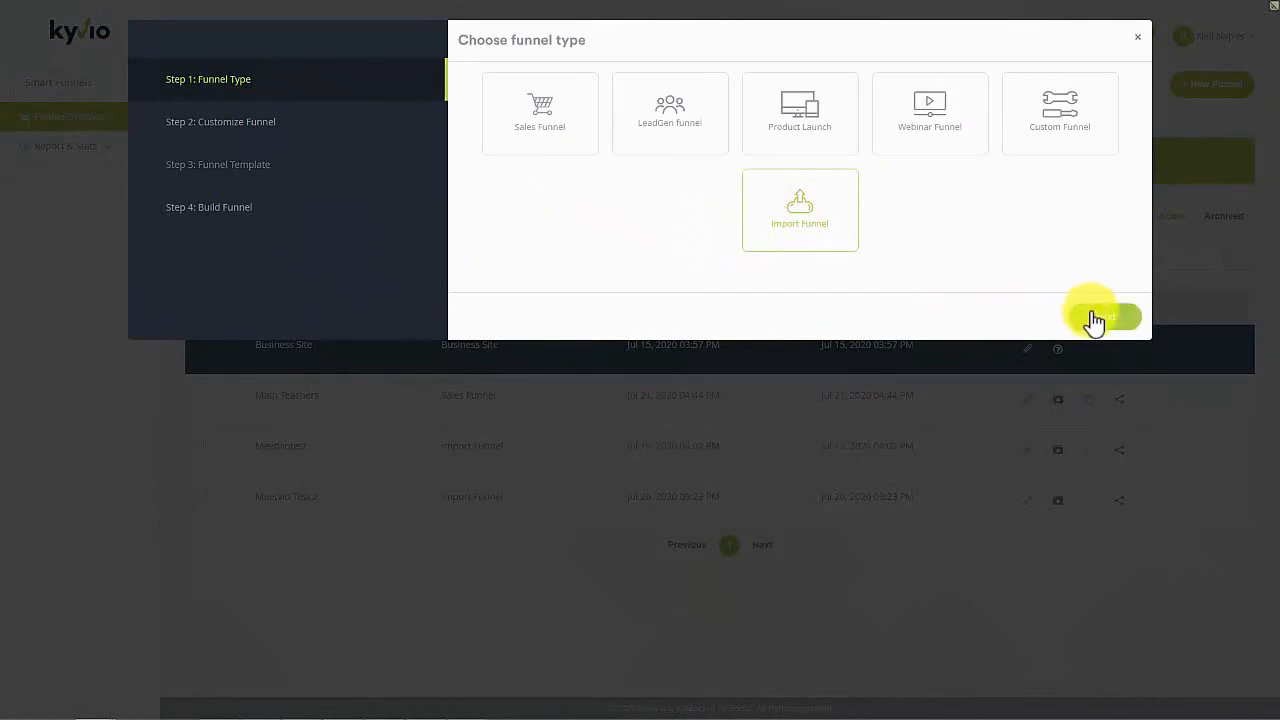
{"action": "left_click", "coordinate": [1100, 318]}
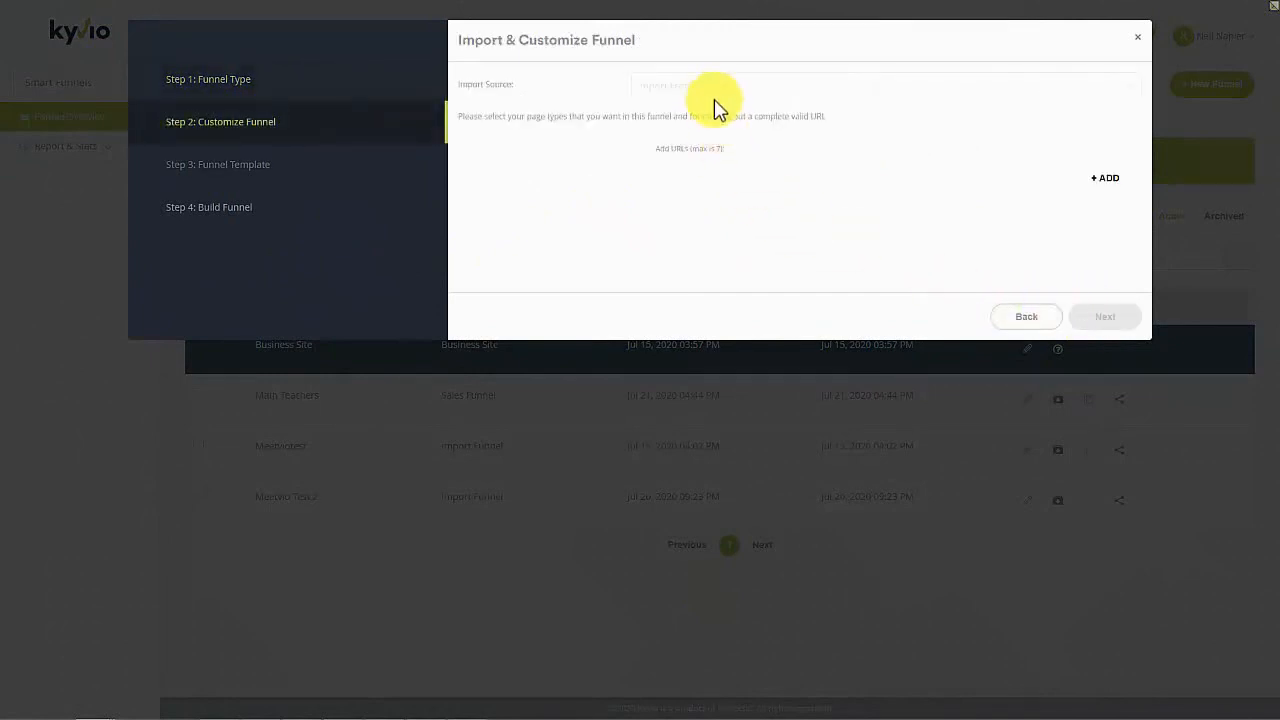
Step: Add two page entries to the imported funnel and get the first page's URL ready for entry
{"action": "left_click", "coordinate": [1236, 222]}
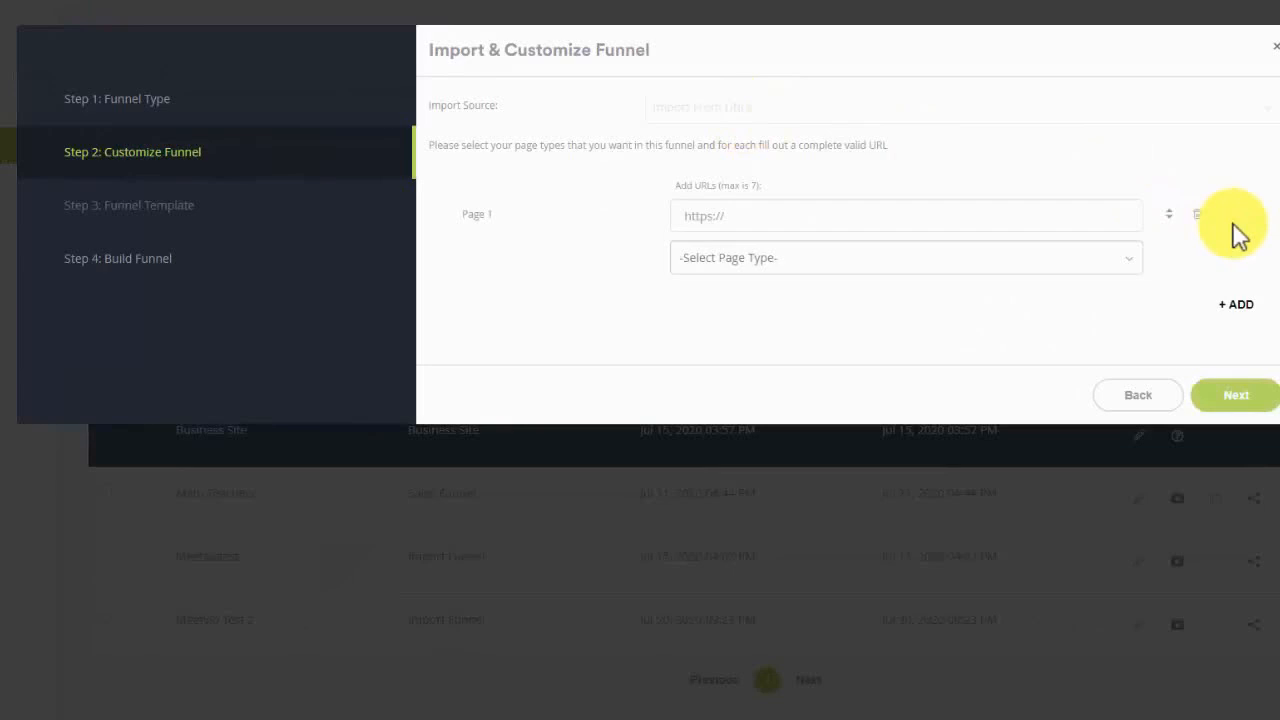
{"action": "left_click", "coordinate": [1236, 306]}
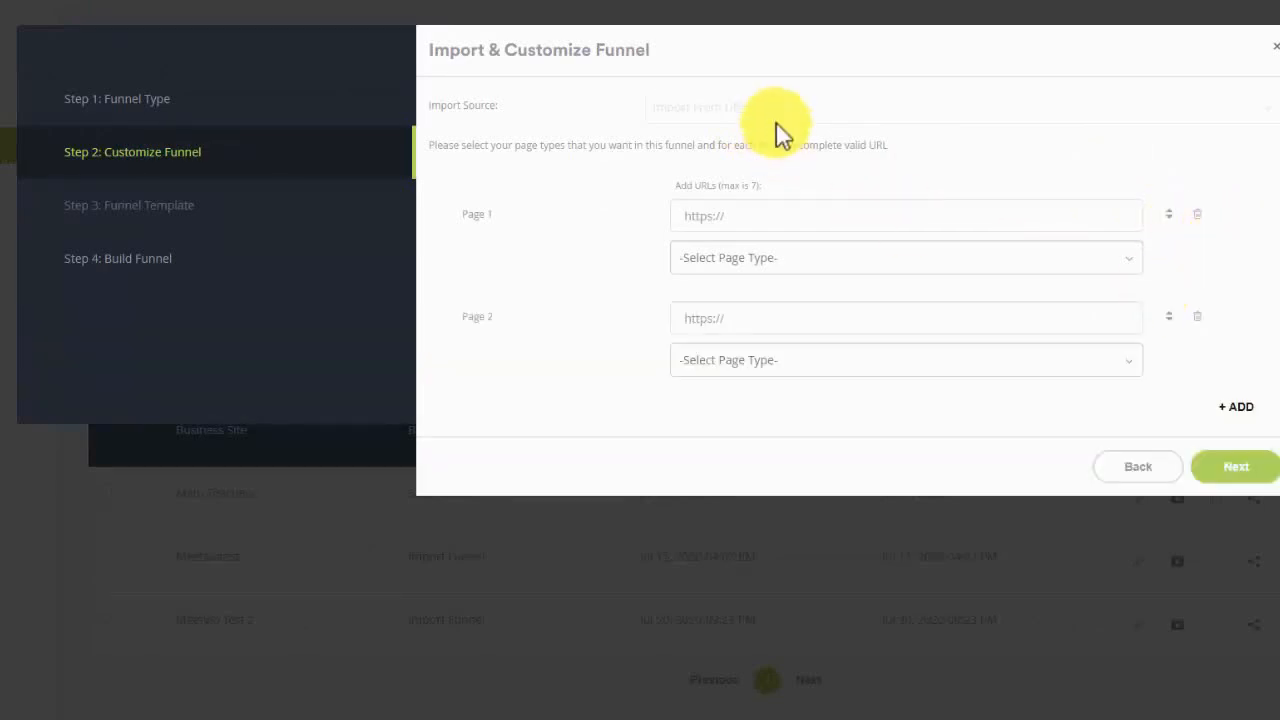
{"action": "left_click", "coordinate": [761, 218]}
{"action": "type", "text": "https://www.hitc.com/en-gb/2020/06/24/tony-robbins-comeback-challenge/"}
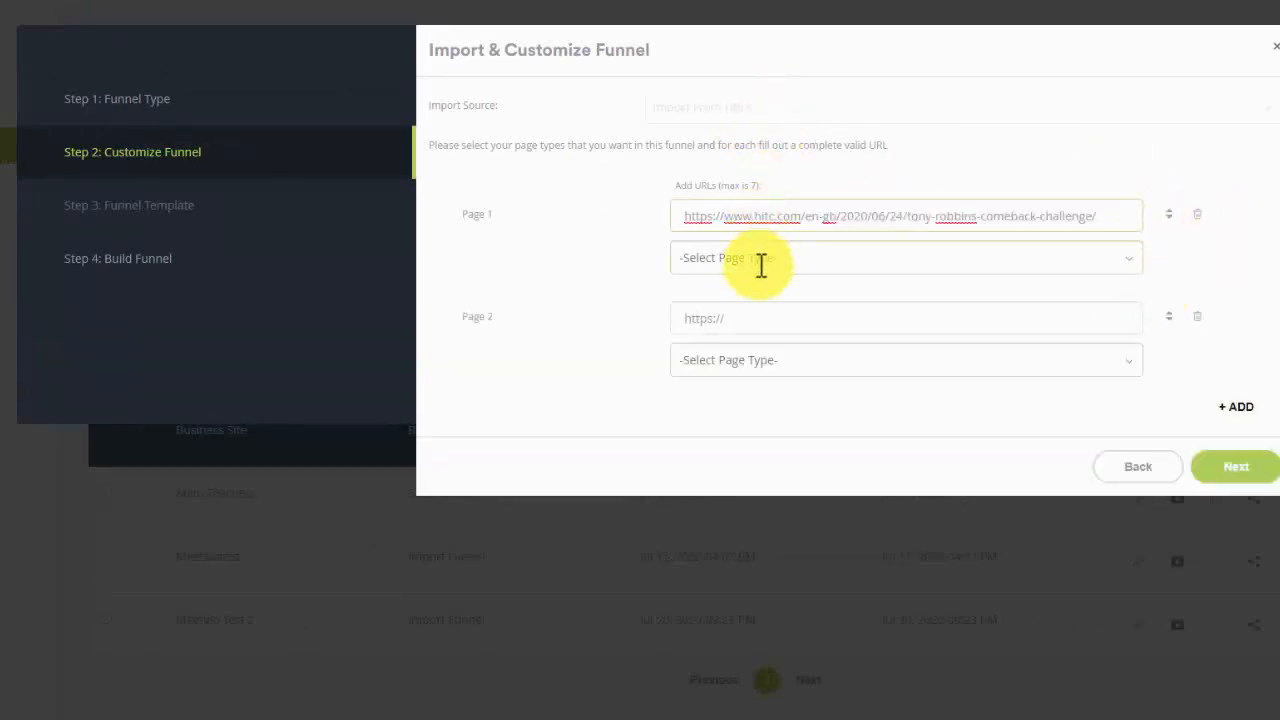
{"action": "key", "text": "ctrl+a"}
{"action": "key", "text": "BackSpace"}
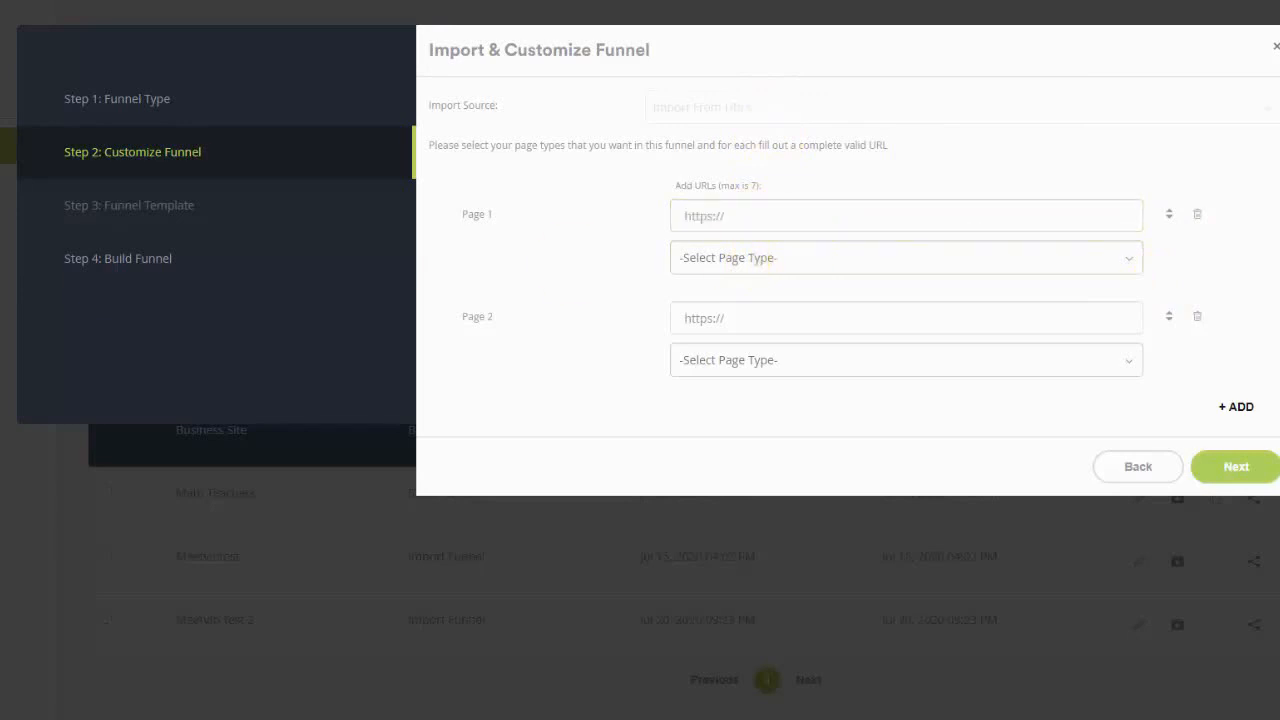
{"action": "type", "text": "https://makemycomeback.com/comeback"}
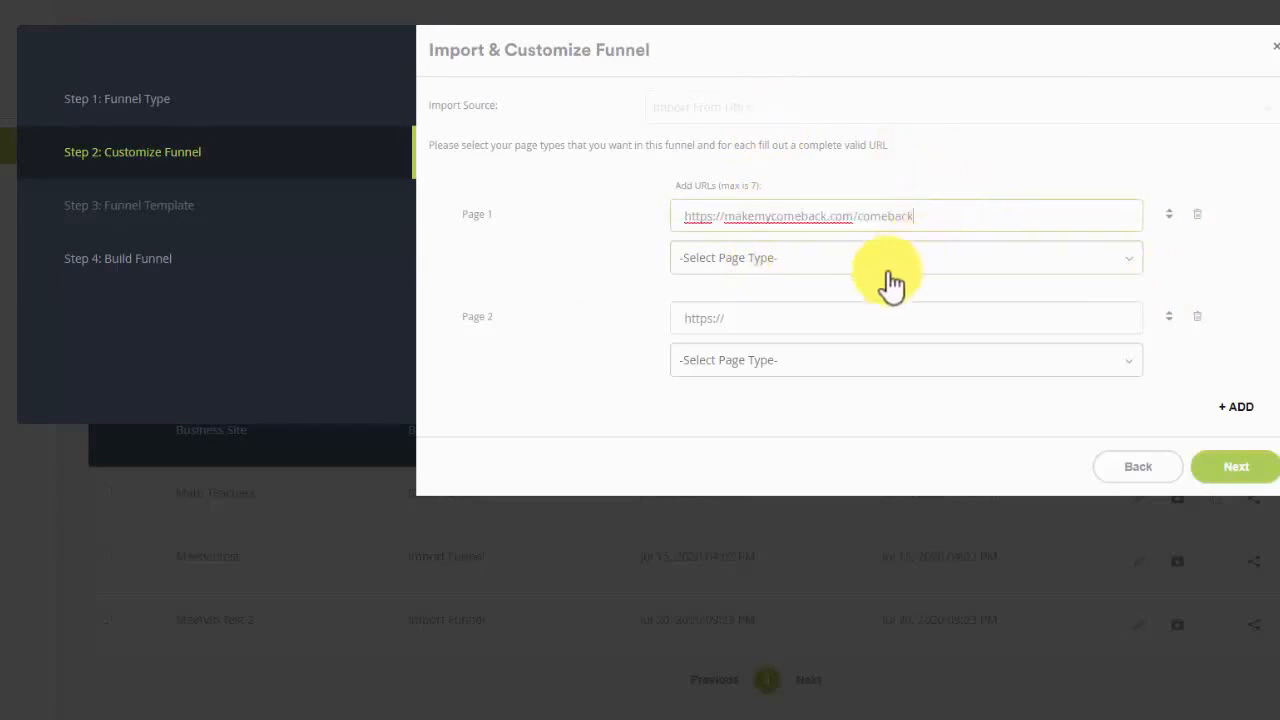
{"action": "left_click", "coordinate": [804, 262]}
{"action": "left_click", "coordinate": [805, 296]}
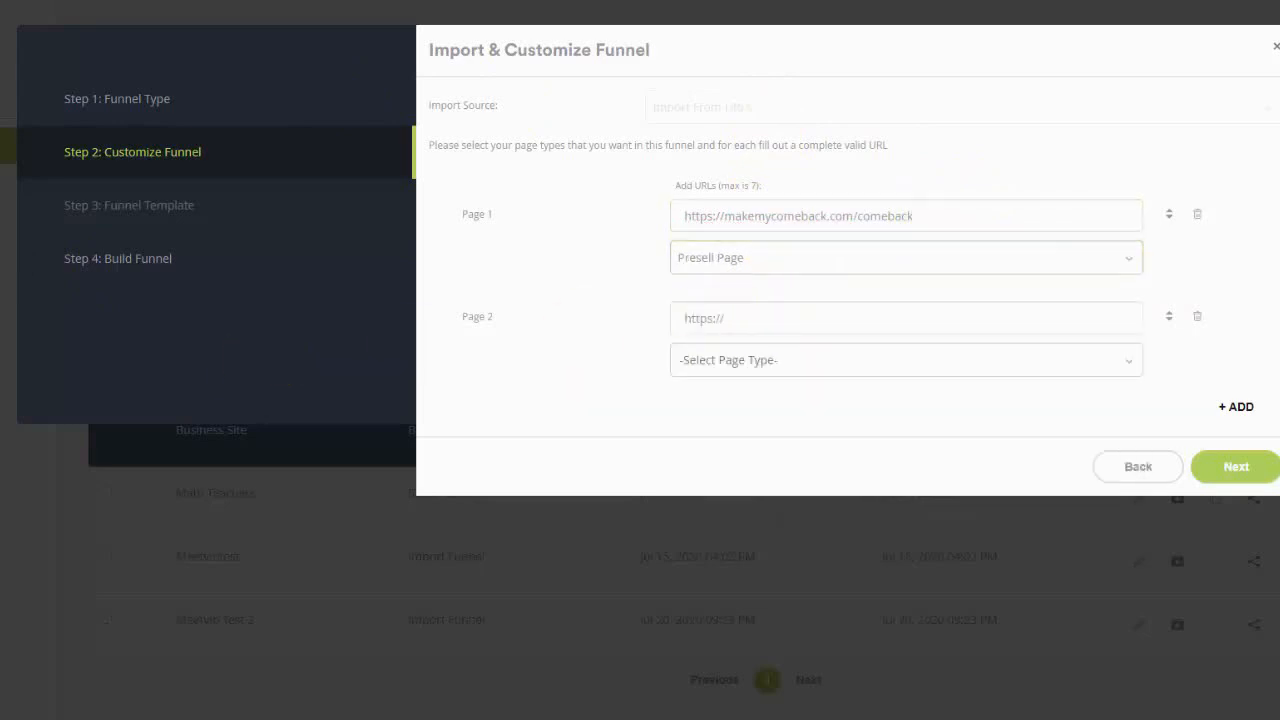
{"action": "left_click", "coordinate": [740, 322]}
{"action": "type", "text": "https://makemycomeback.com/welcome-vip"}
{"action": "left_click", "coordinate": [763, 362]}
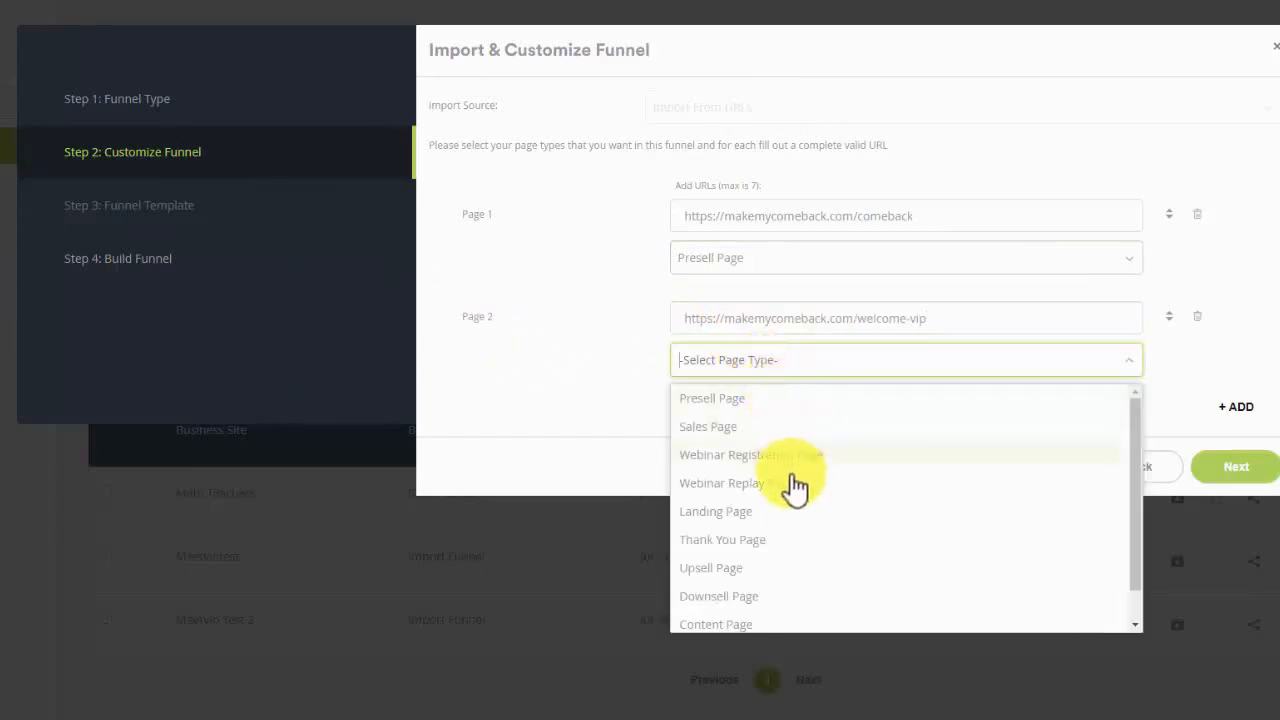
{"action": "left_click", "coordinate": [786, 541]}
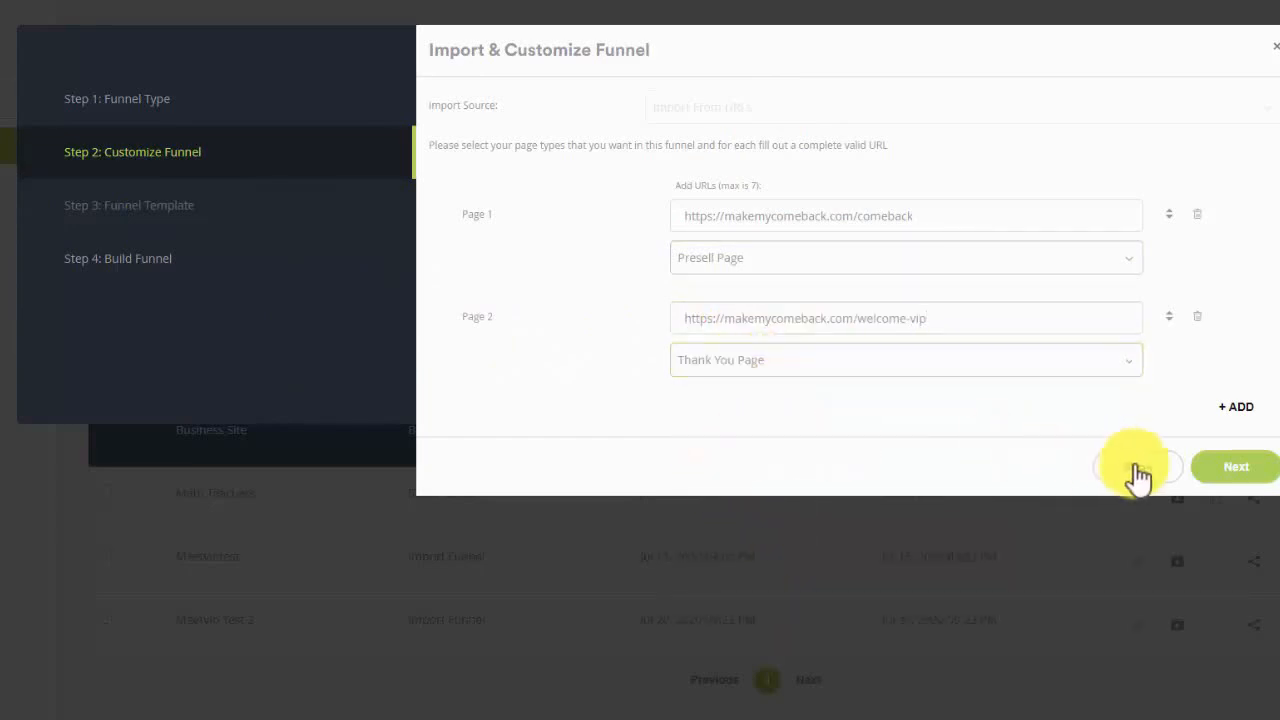
{"action": "left_click", "coordinate": [1216, 474]}
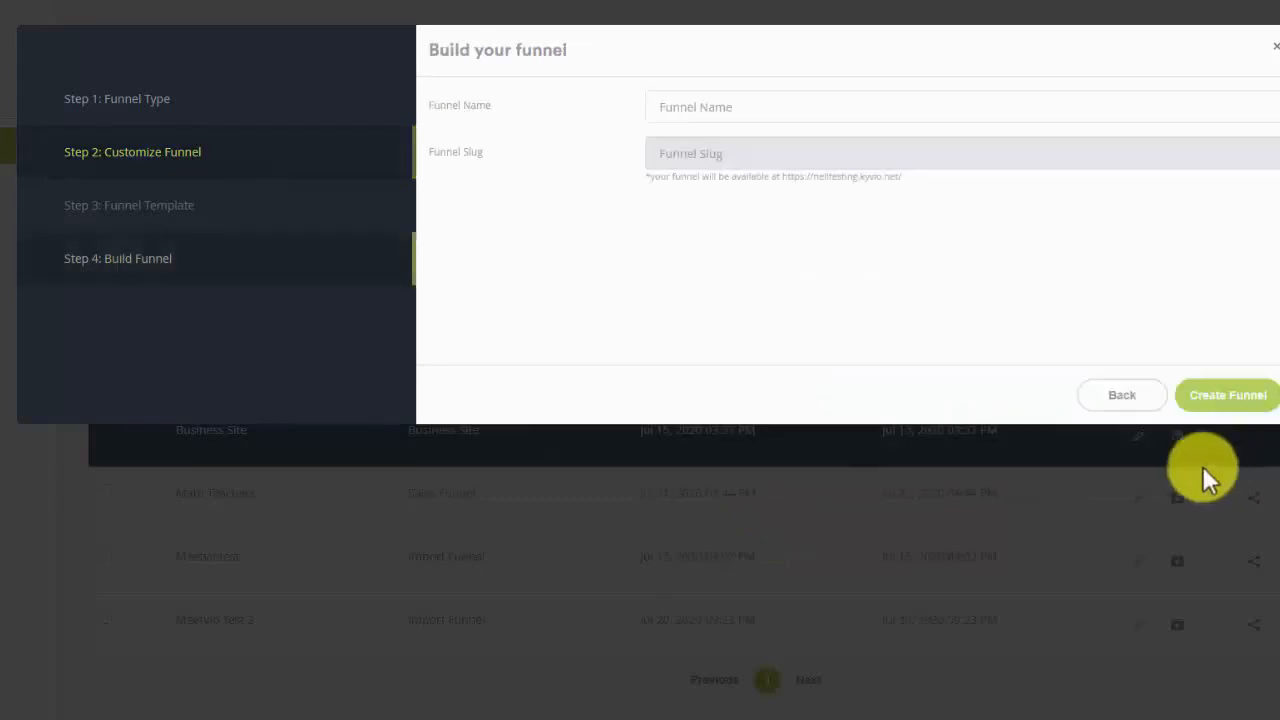
Step: Name the imported funnel Tony Robbins Comeback Funnel
{"action": "left_click", "coordinate": [687, 118]}
{"action": "type", "text": "To"}
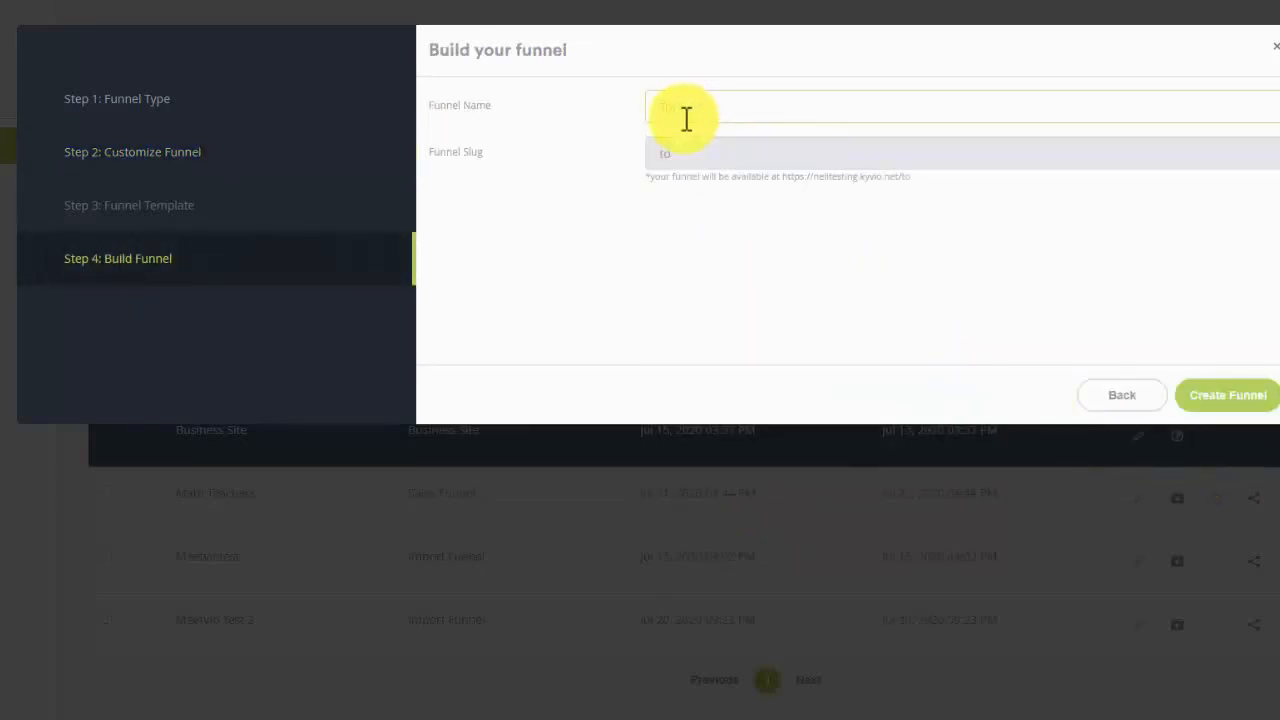
{"action": "type", "text": "ny Robbins"}
{"action": "key", "text": "ctrl+BackSpace"}
{"action": "type", "text": "Robbins Comeback Funnel"}
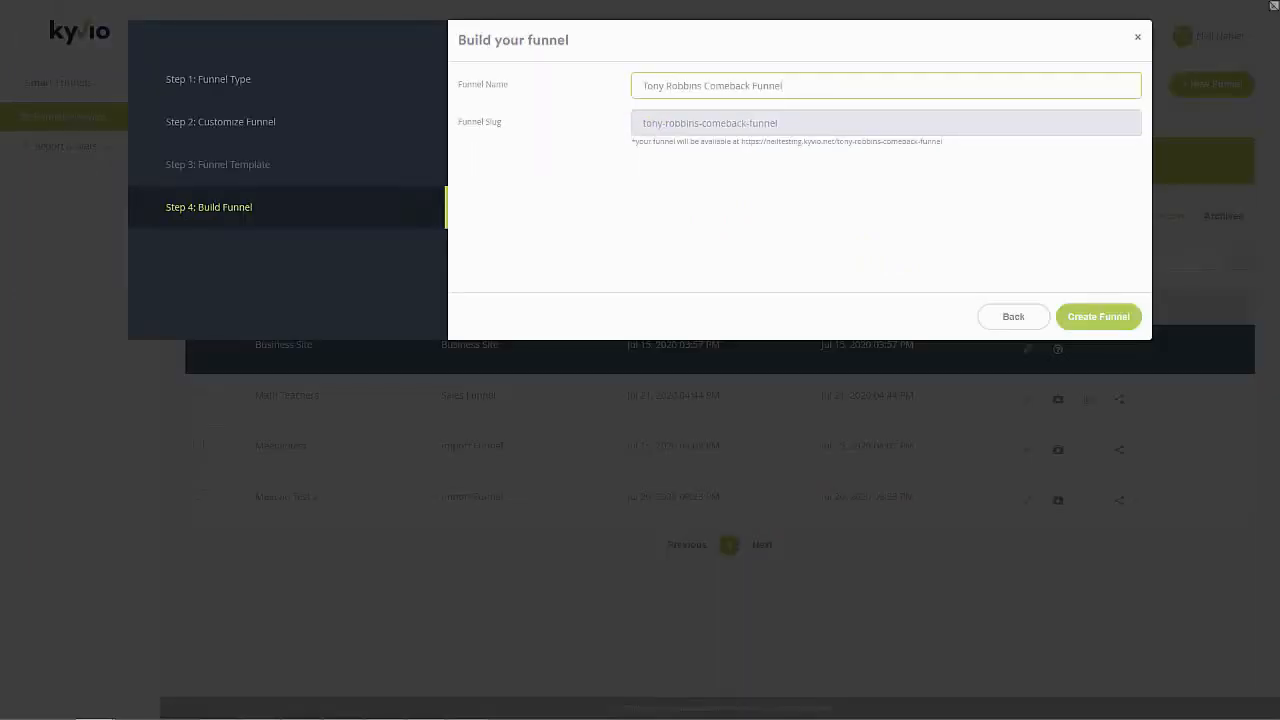
{"action": "key", "text": "Tab"}
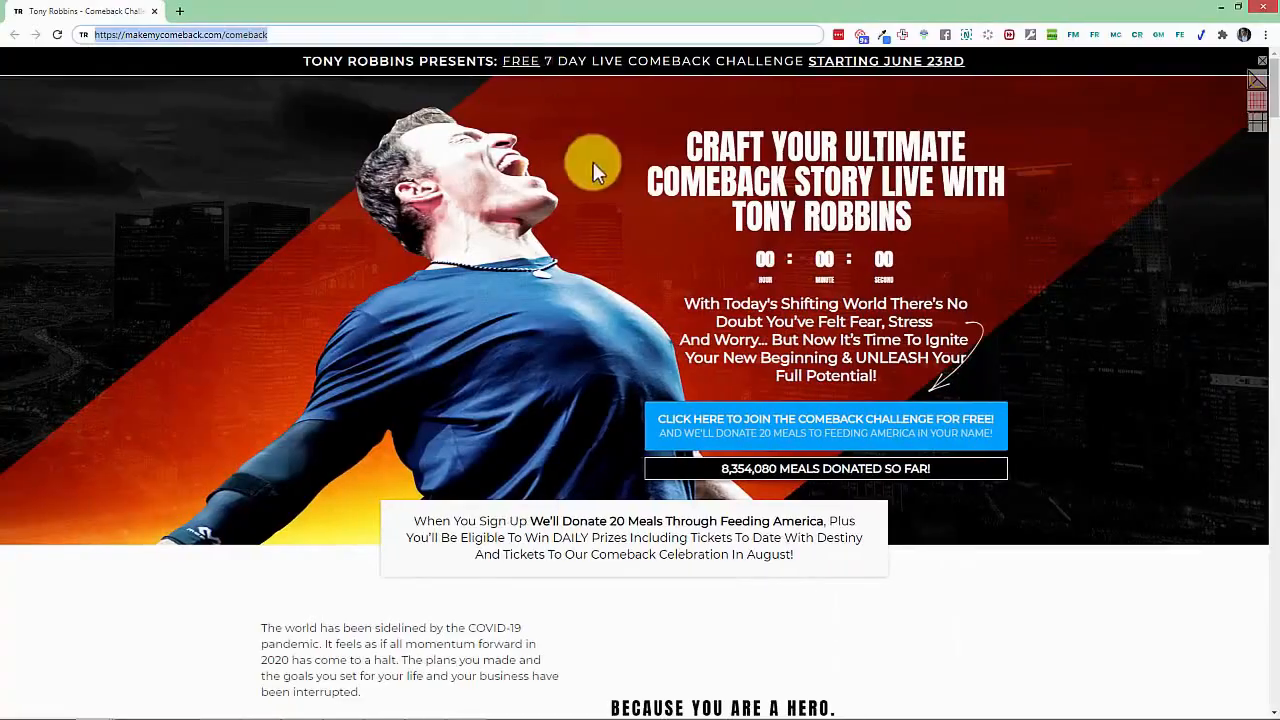
Step: Look over the original Comeback Challenge page and its VIP welcome page on makemycomeback.com
{"action": "scroll", "coordinate": [593, 161], "scroll_direction": "down", "scroll_amount": 20}
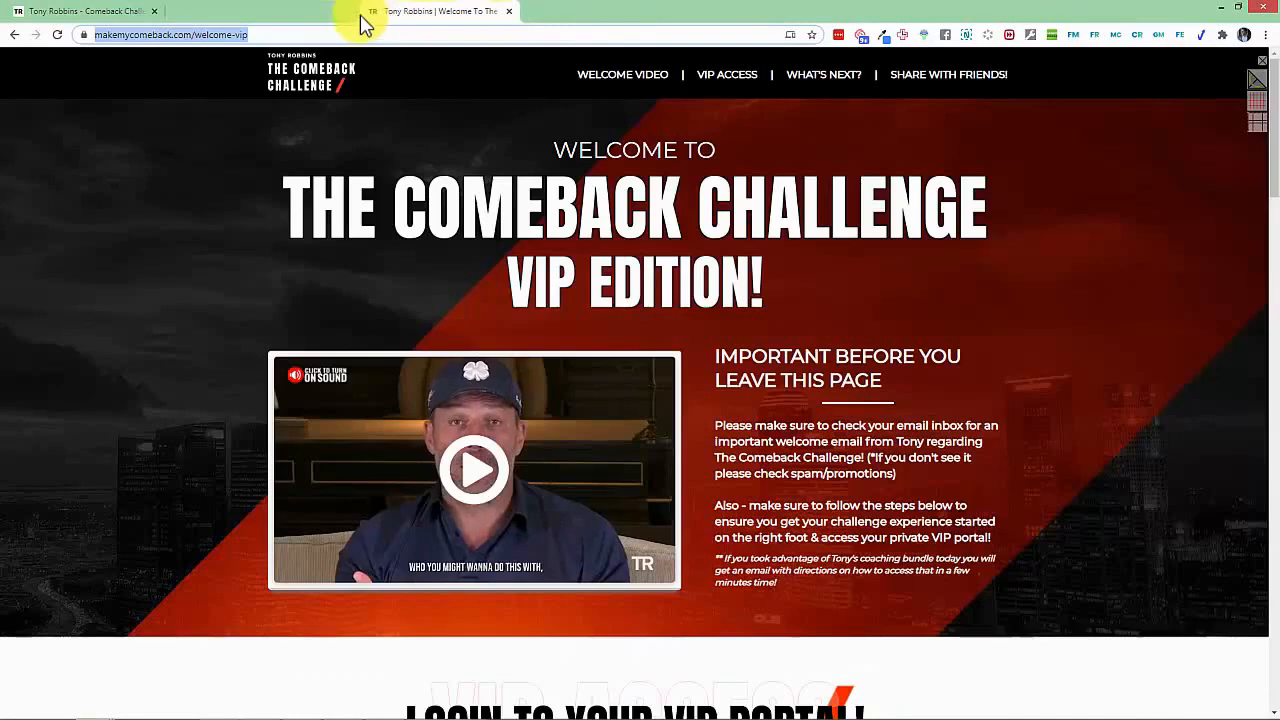
{"action": "scroll", "coordinate": [489, 320], "scroll_direction": "down", "scroll_amount": 15}
{"action": "scroll", "coordinate": [495, 325], "scroll_direction": "down", "scroll_amount": 4}
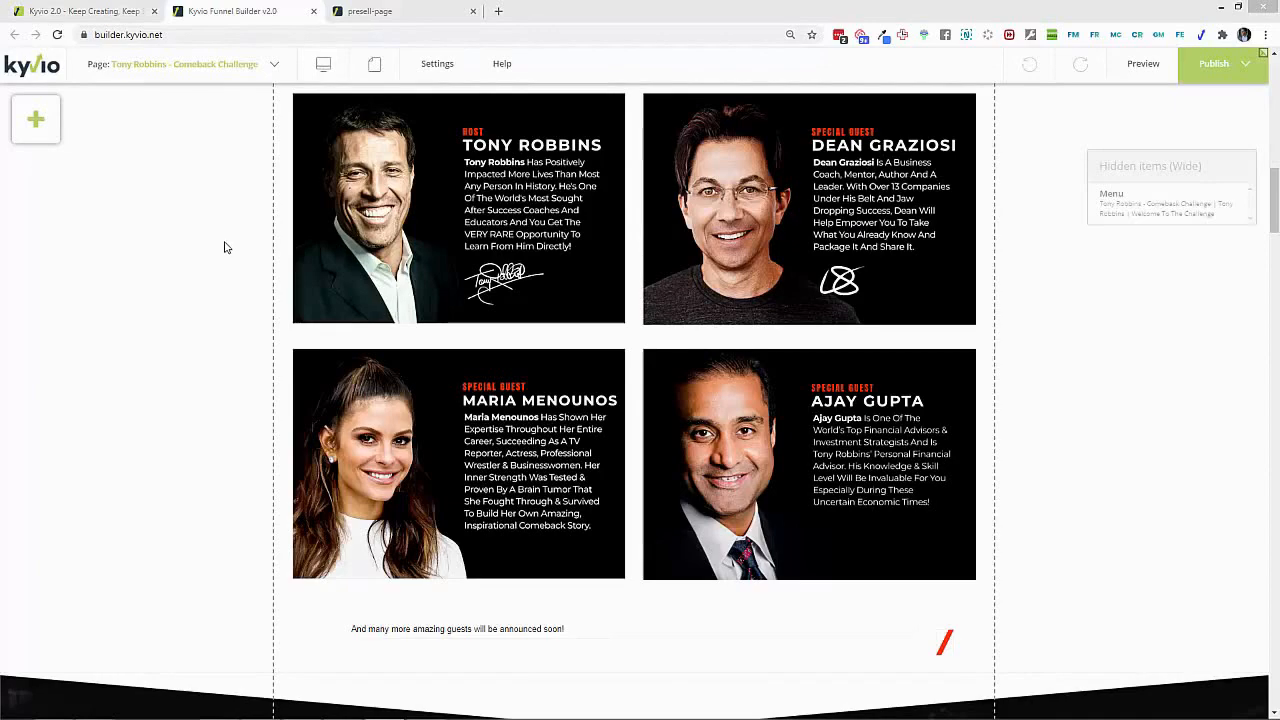
Step: Review the imported Comeback Challenge page's sections in the funnel builder, ending at the hero section
{"action": "scroll", "coordinate": [309, 297], "scroll_direction": "down", "scroll_amount": 10}
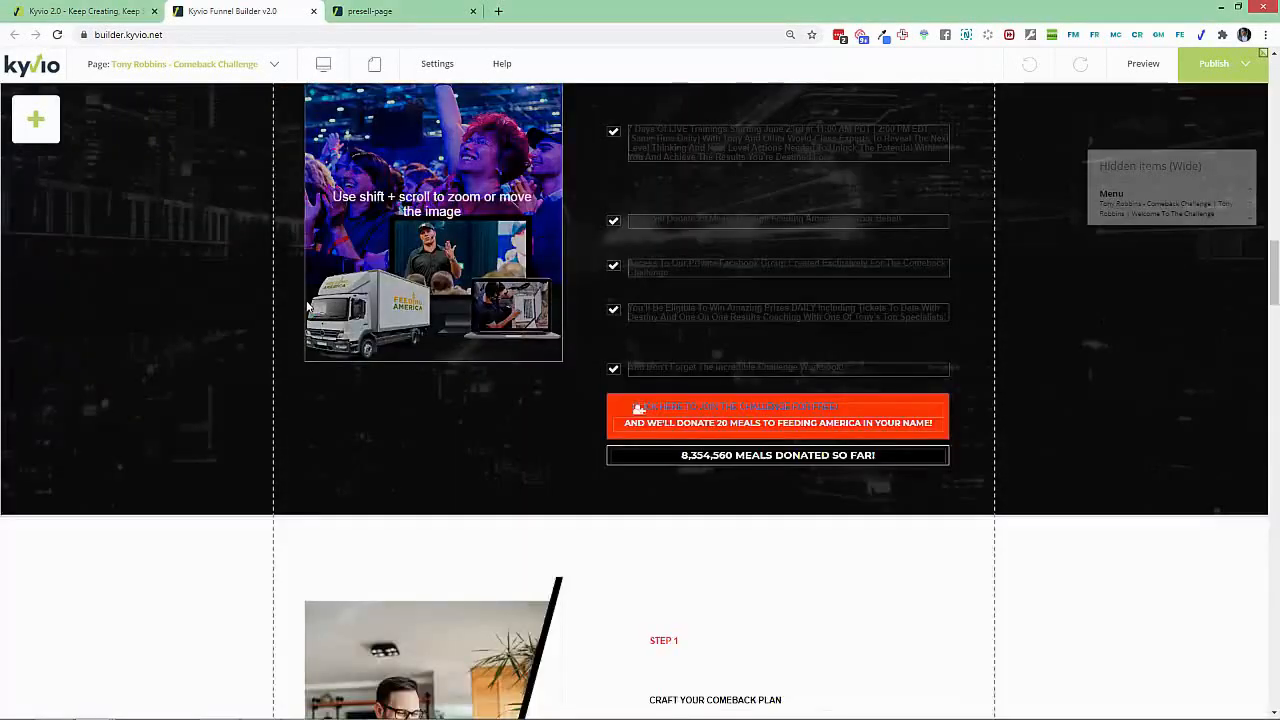
{"action": "scroll", "coordinate": [440, 343], "scroll_direction": "down", "scroll_amount": 5}
{"action": "scroll", "coordinate": [634, 357], "scroll_direction": "down", "scroll_amount": 5}
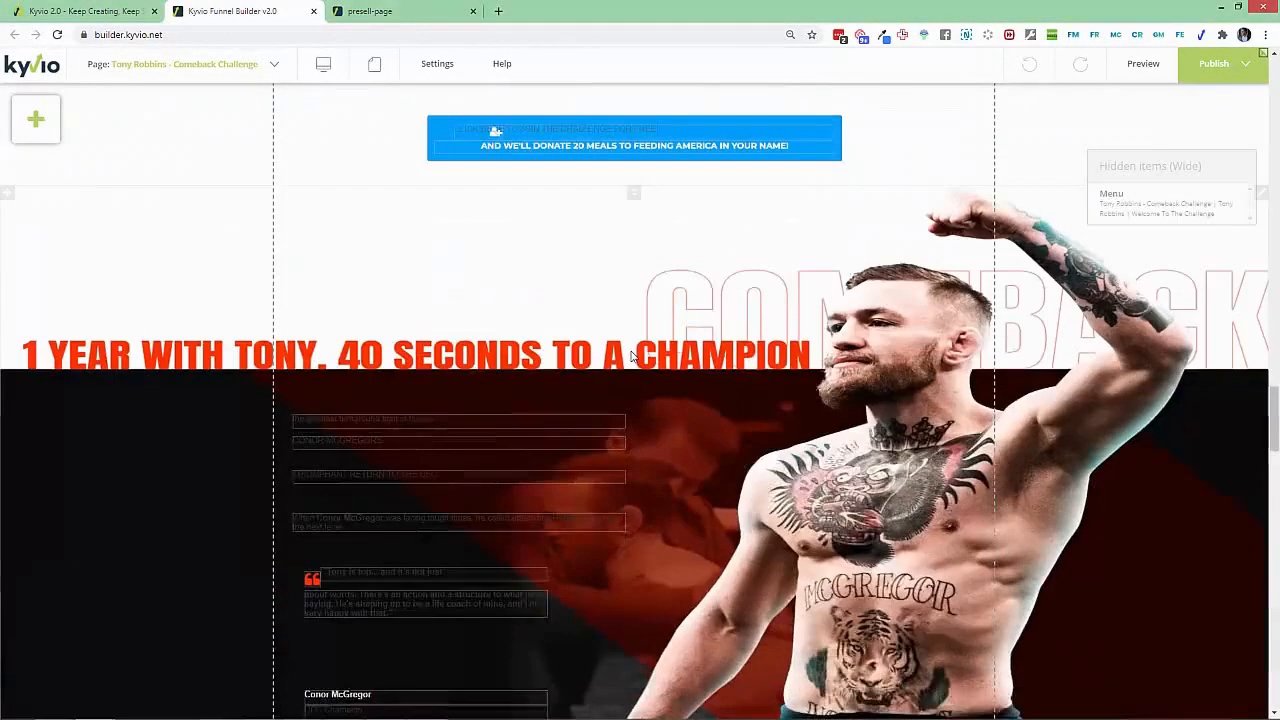
{"action": "scroll", "coordinate": [634, 357], "scroll_direction": "down", "scroll_amount": 6}
{"action": "scroll", "coordinate": [632, 358], "scroll_direction": "up", "scroll_amount": 10}
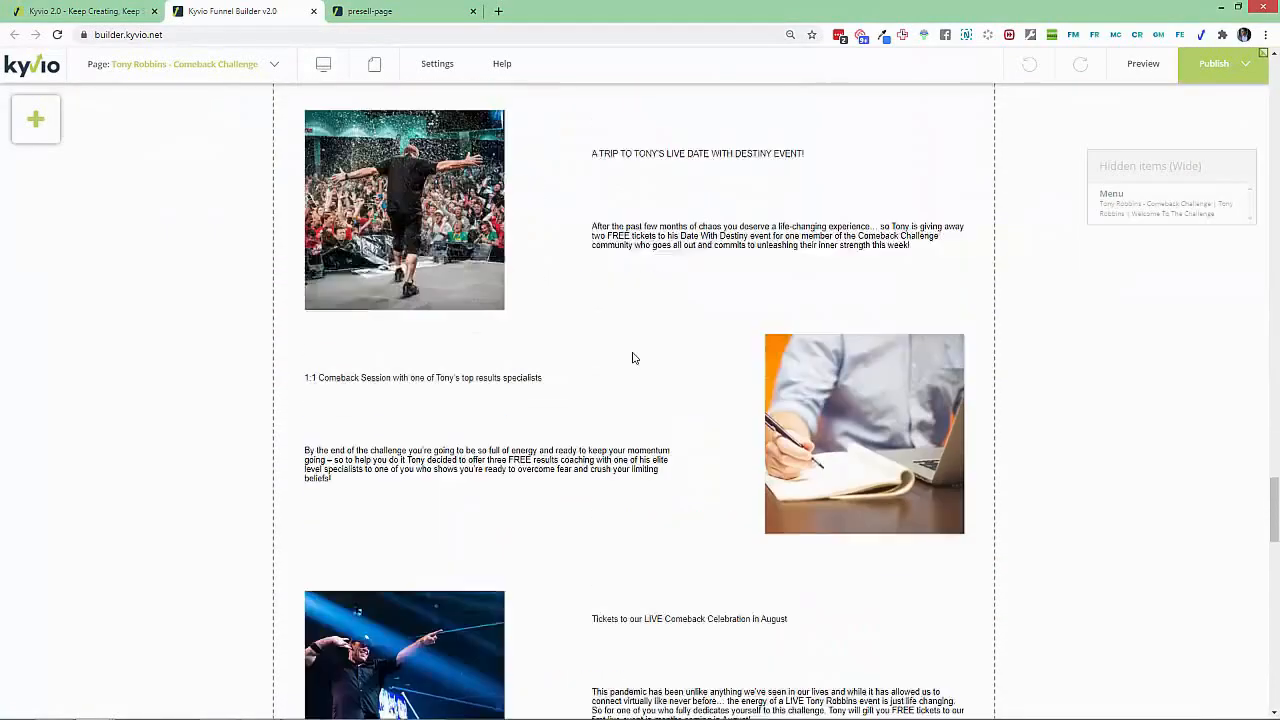
{"action": "scroll", "coordinate": [633, 357], "scroll_direction": "up", "scroll_amount": 20}
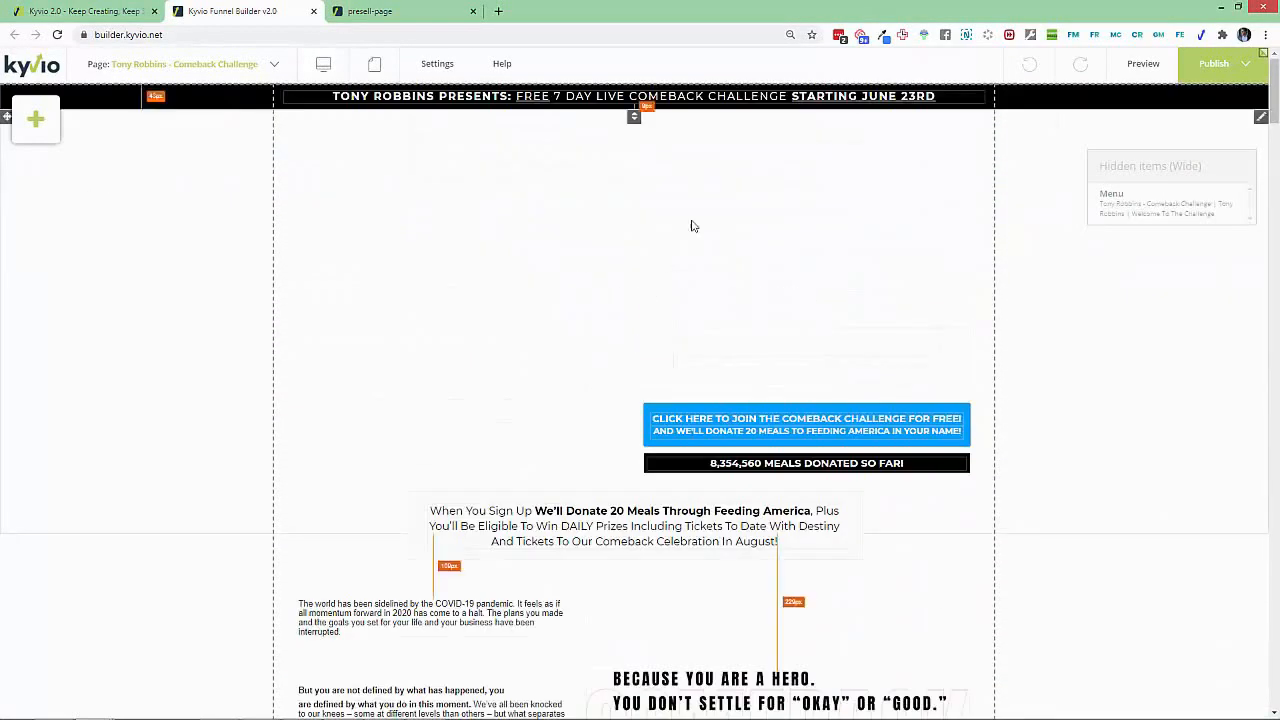
Step: Set the hero section's background colour to black (000000) in its properties
{"action": "left_click", "coordinate": [1260, 118]}
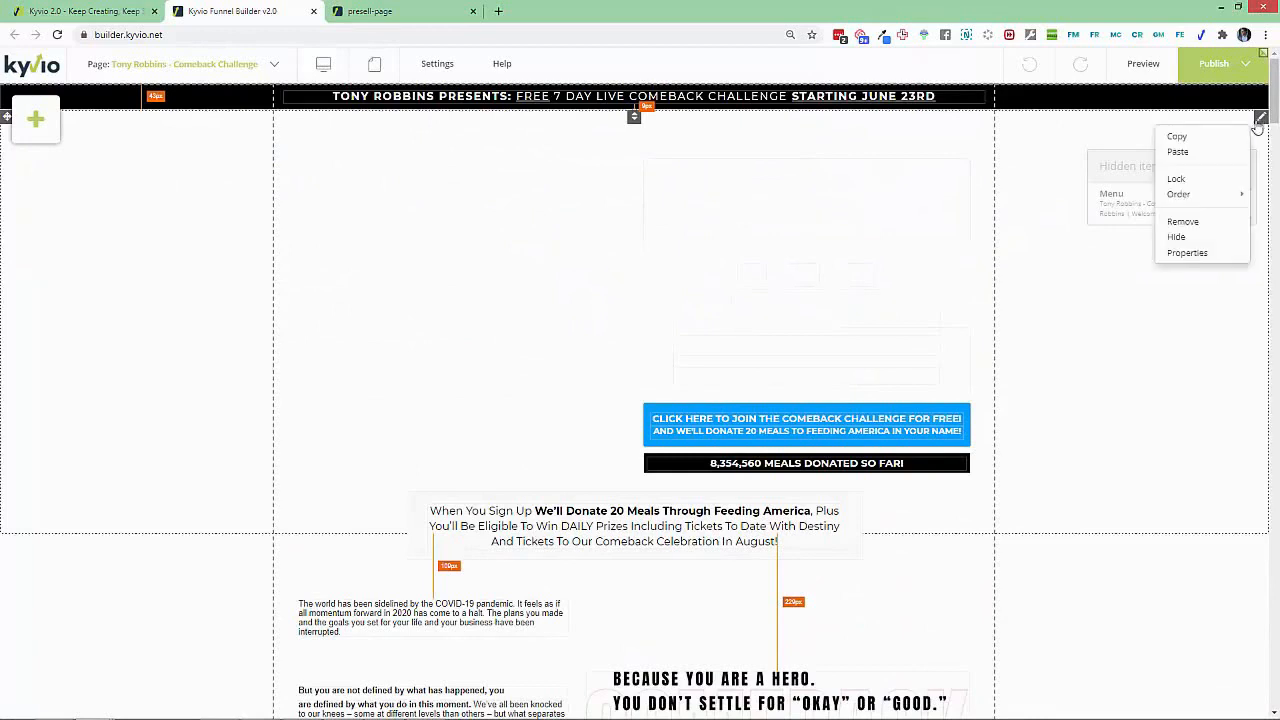
{"action": "left_click", "coordinate": [1207, 256]}
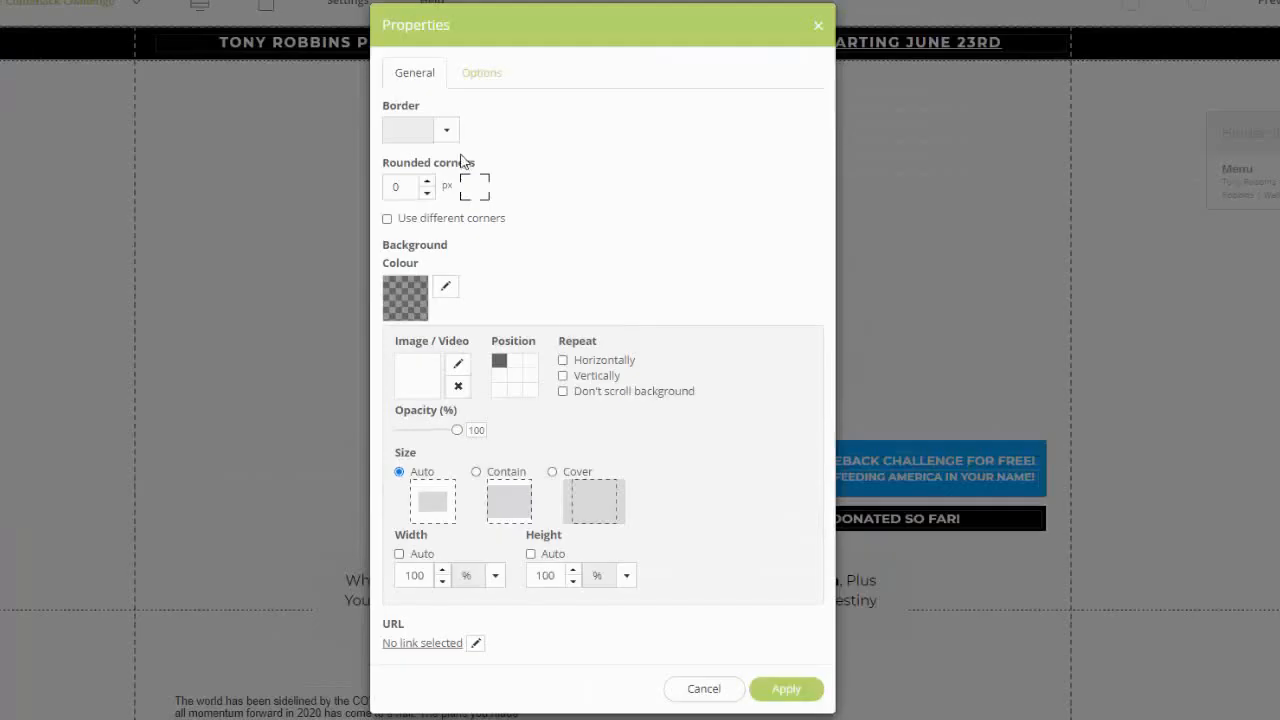
{"action": "left_click", "coordinate": [412, 302]}
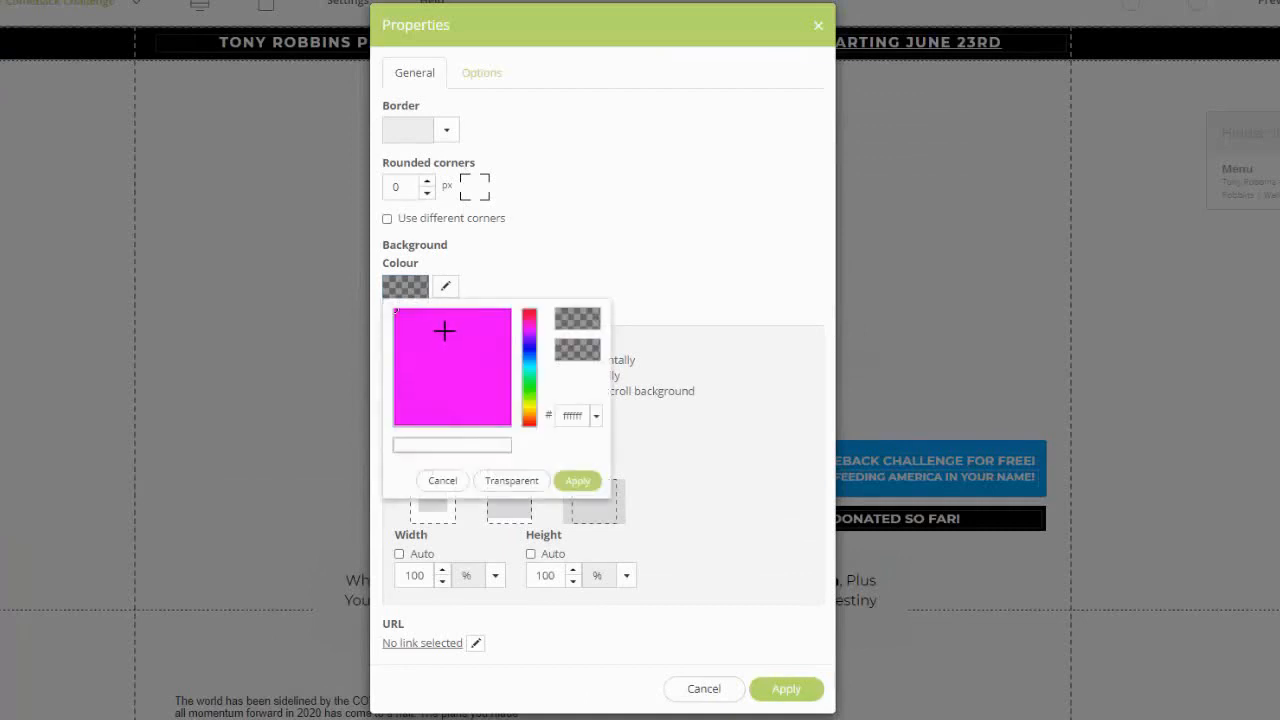
{"action": "left_click", "coordinate": [508, 423]}
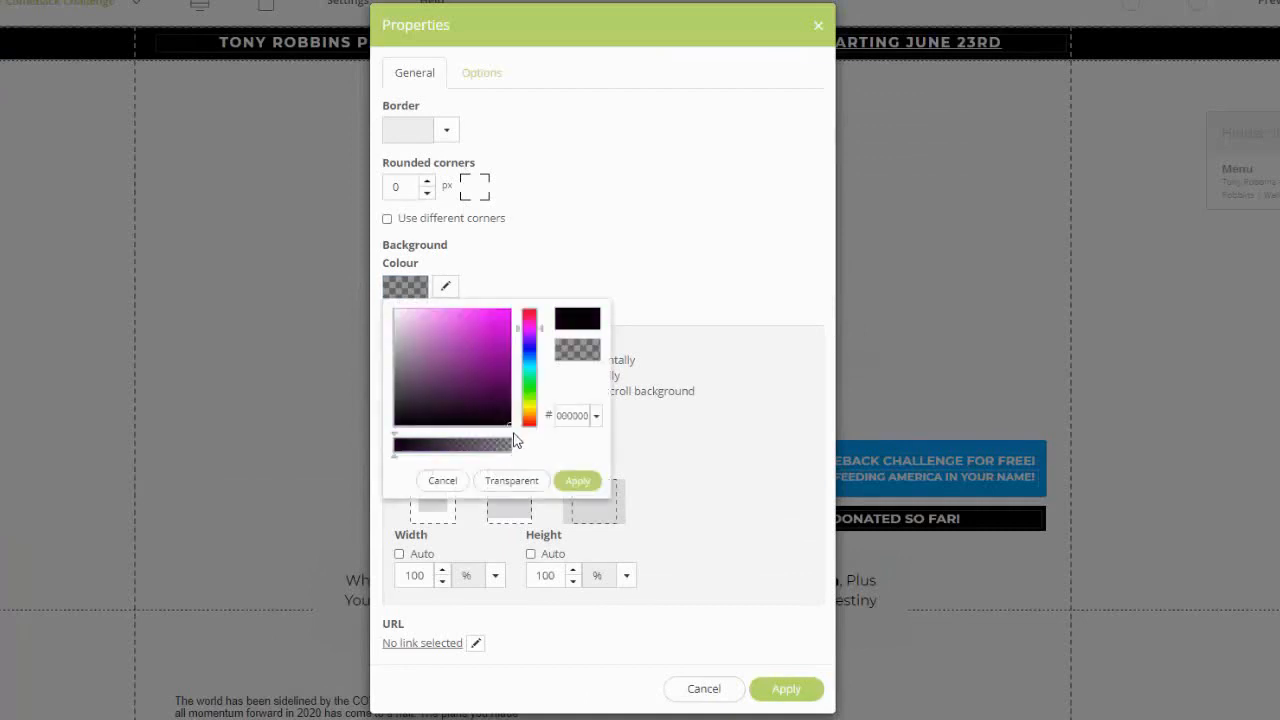
{"action": "left_click", "coordinate": [580, 481]}
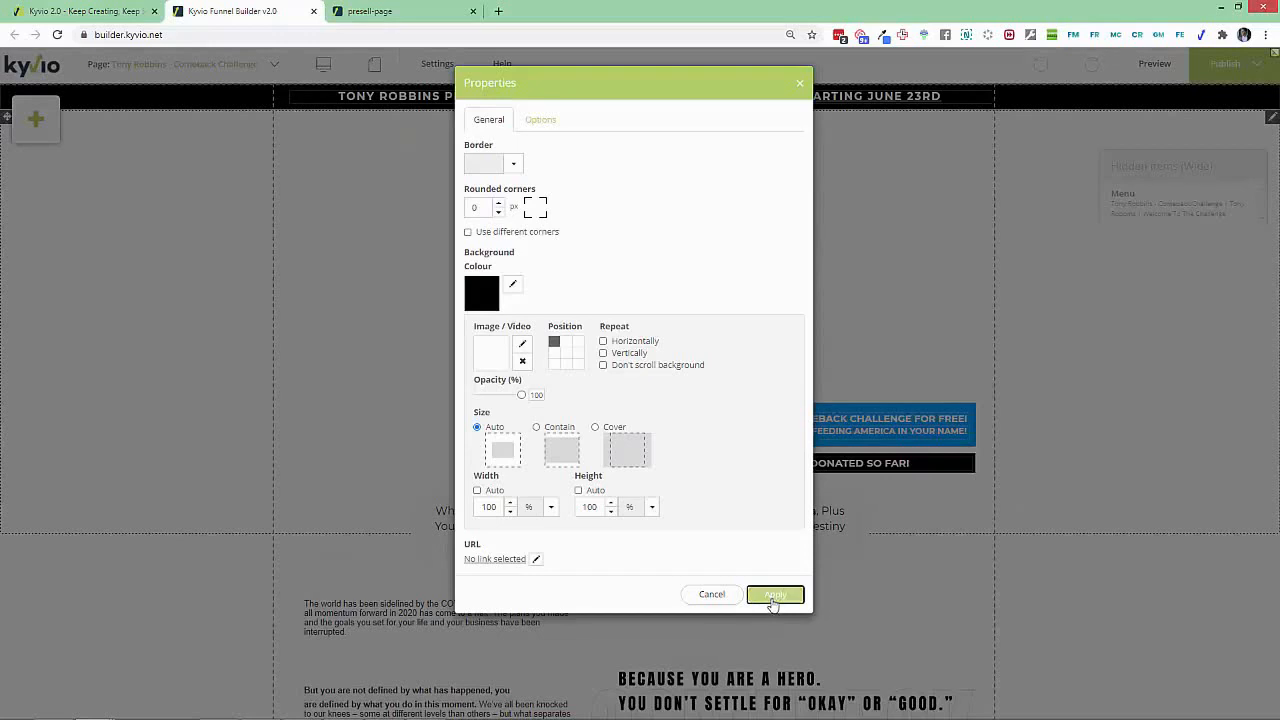
{"action": "left_click", "coordinate": [786, 686]}
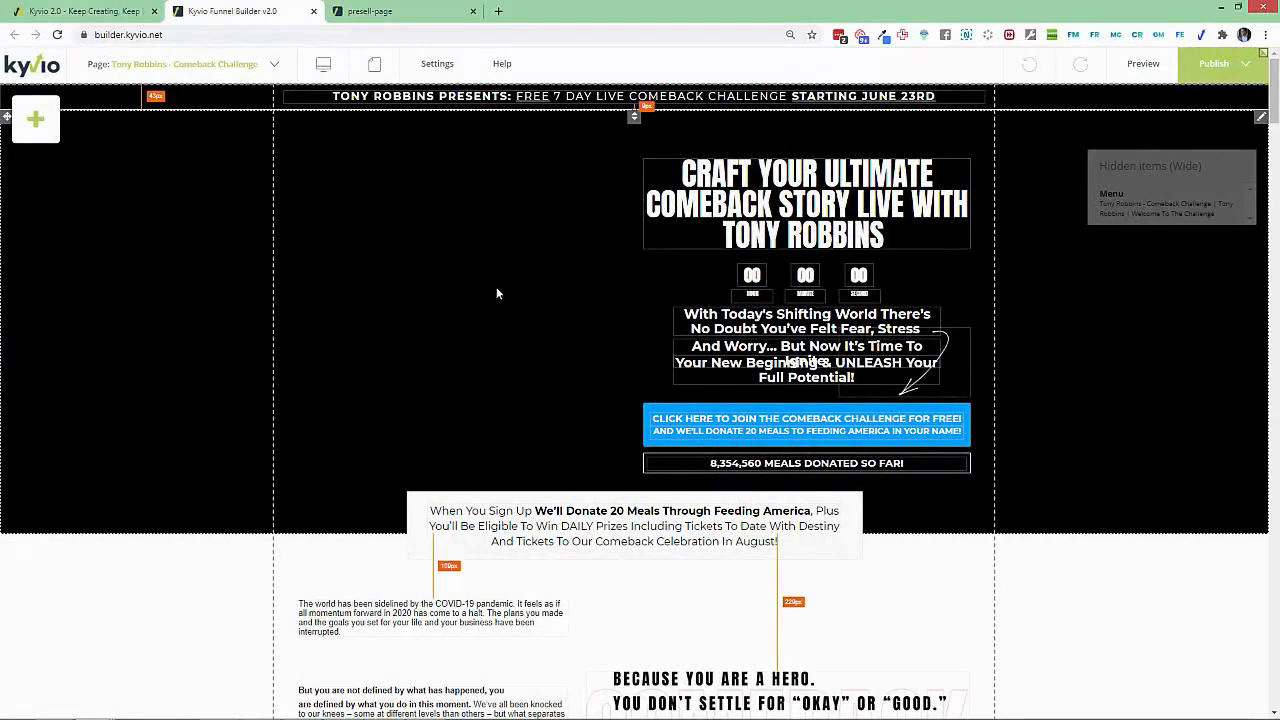
Step: Apply the Normal style to the paragraph starting "are defined by what you do in this moment" and widen its text box slightly
{"action": "scroll", "coordinate": [520, 449], "scroll_direction": "down", "scroll_amount": 4}
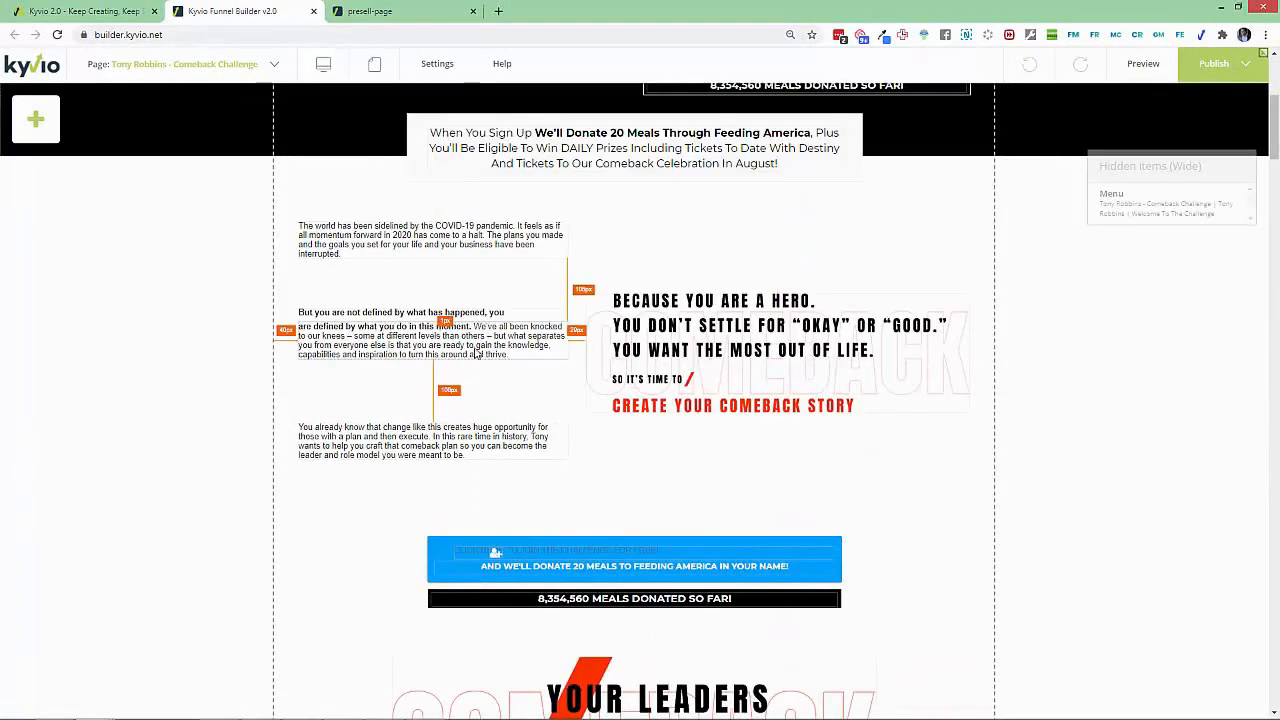
{"action": "left_click", "coordinate": [525, 340]}
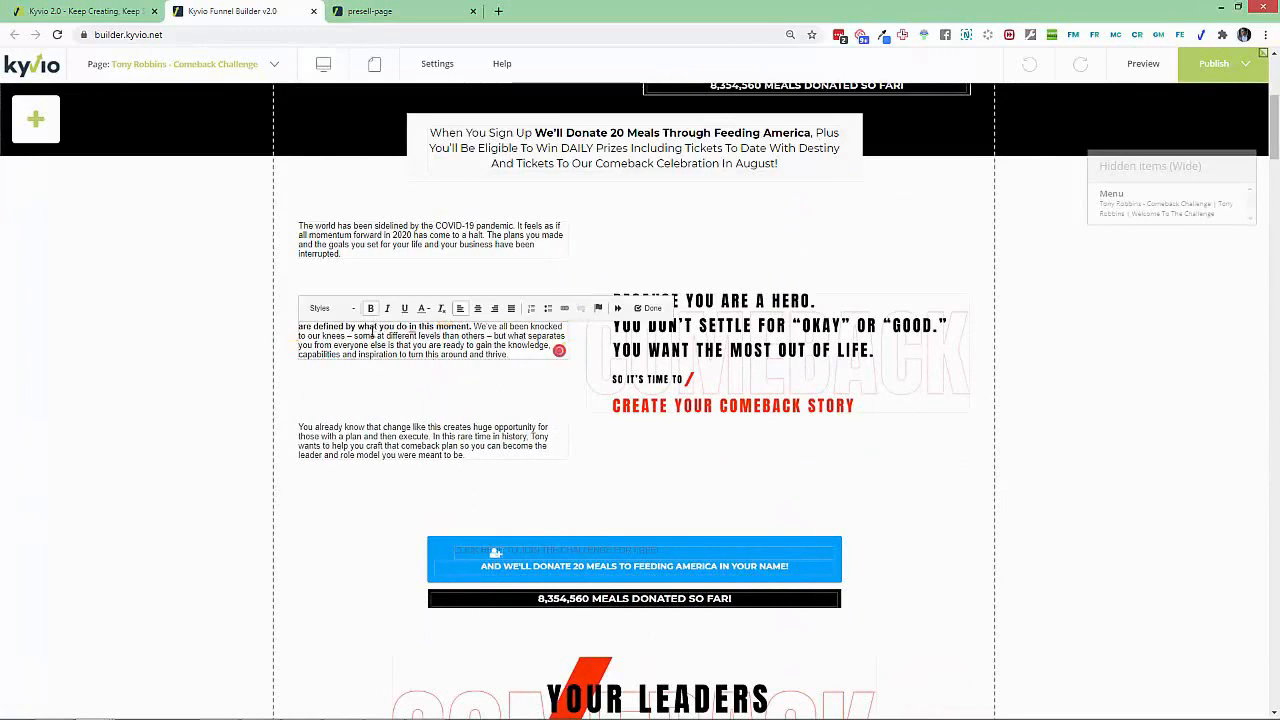
{"action": "triple_click", "coordinate": [377, 330]}
{"action": "left_click", "coordinate": [345, 310]}
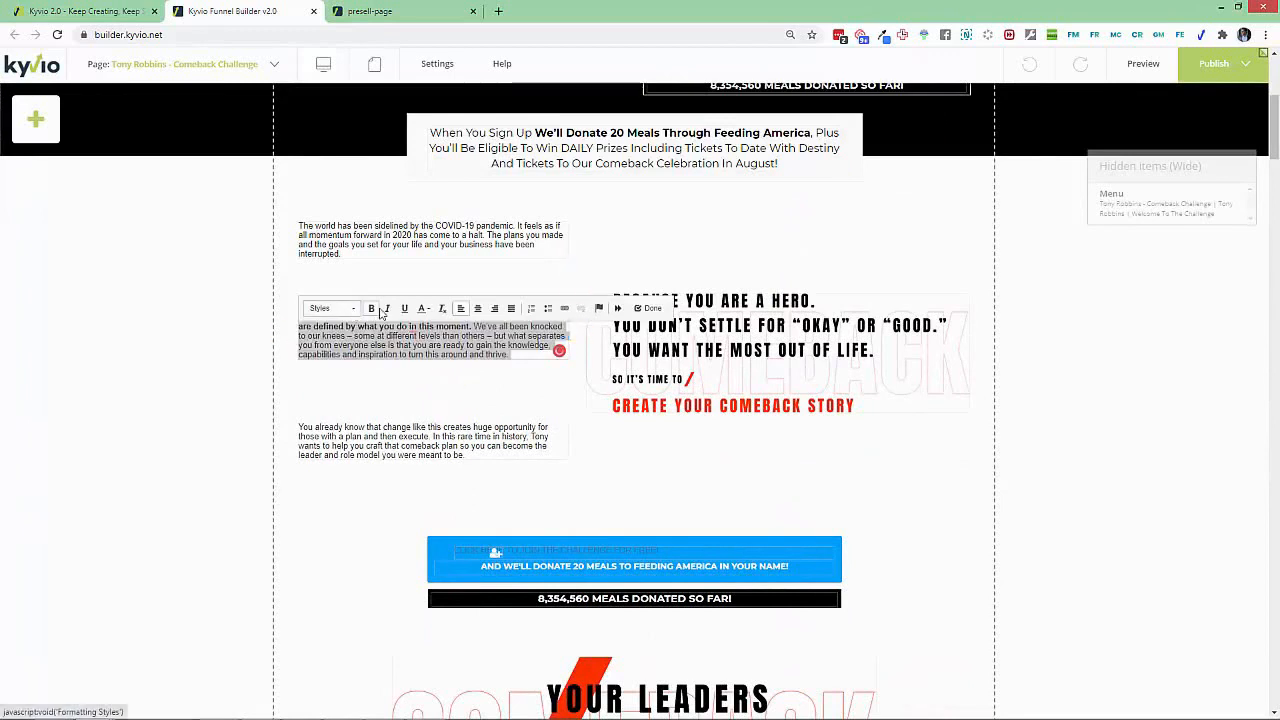
{"action": "scroll", "coordinate": [420, 380], "scroll_direction": "down", "scroll_amount": 3}
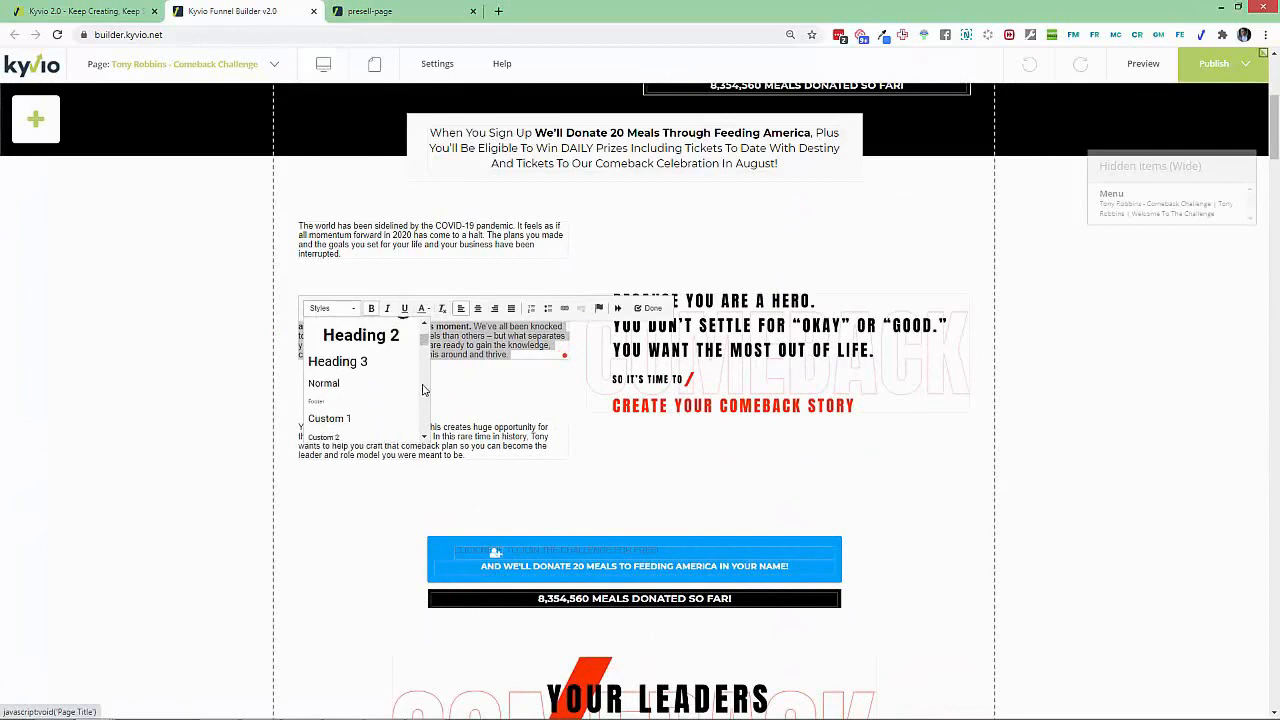
{"action": "left_click", "coordinate": [330, 387]}
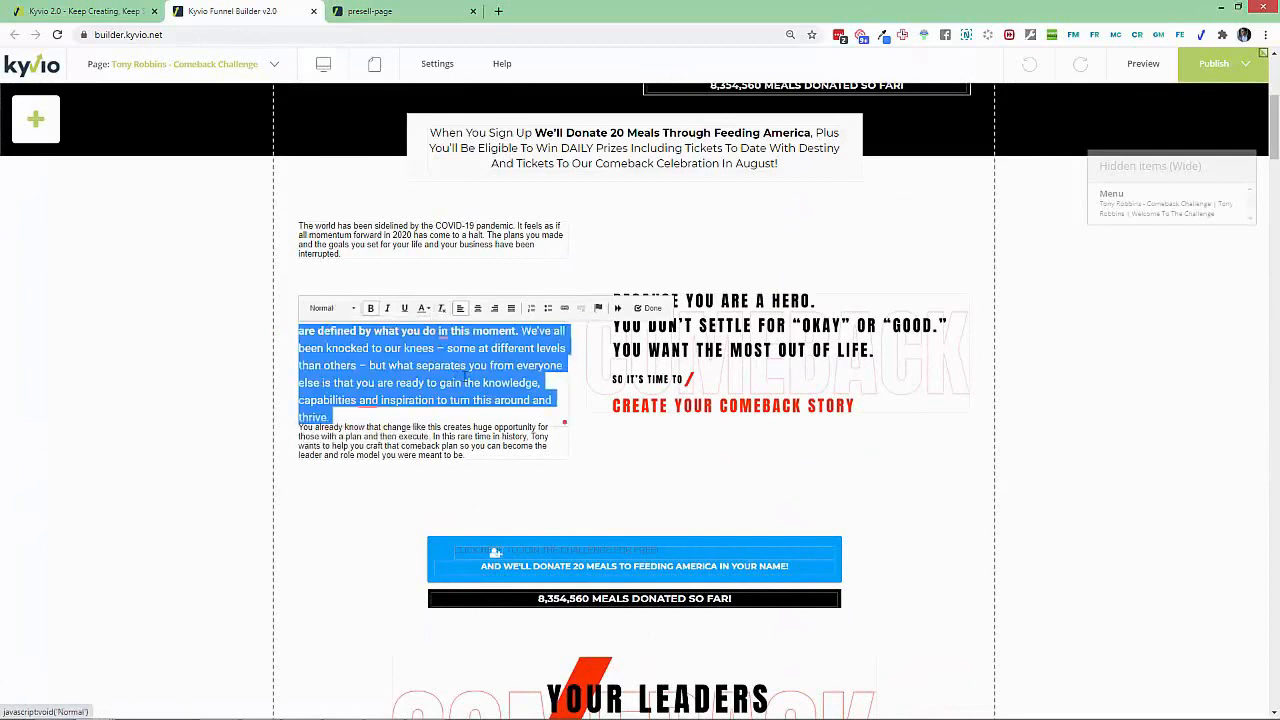
{"action": "left_click", "coordinate": [270, 386]}
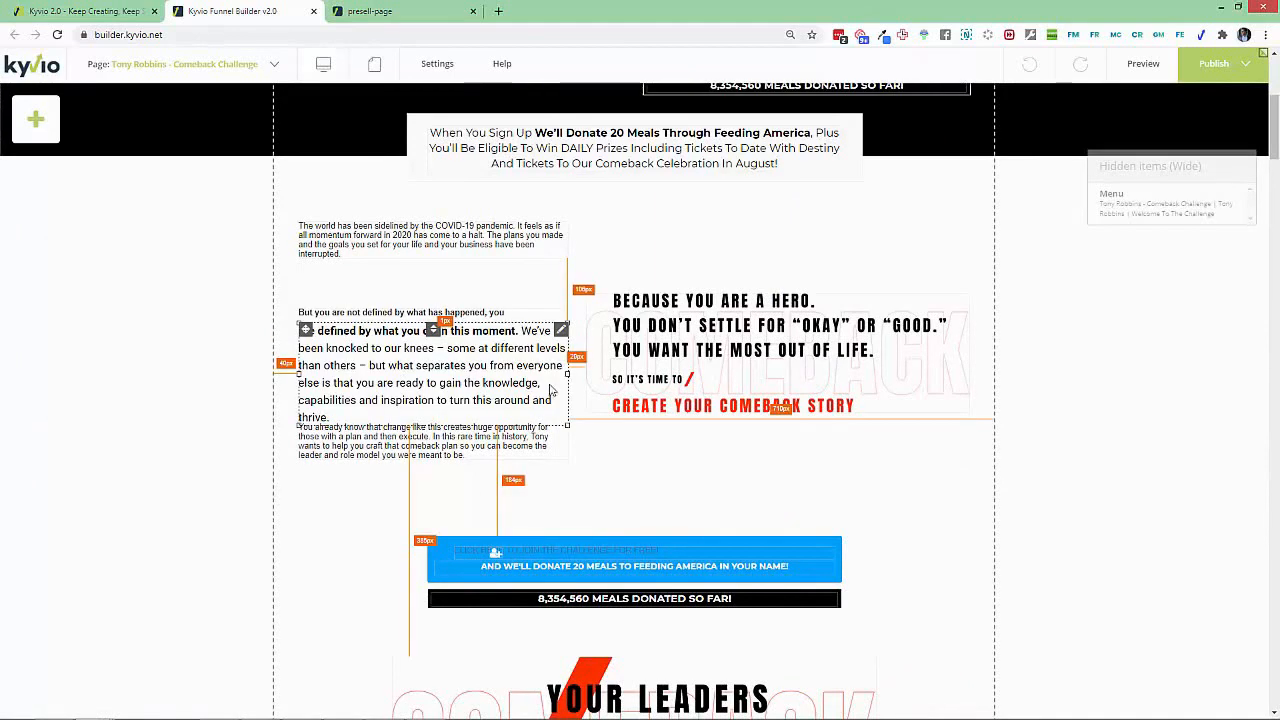
{"action": "left_click_drag", "start_coordinate": [567, 374], "coordinate": [582, 375]}
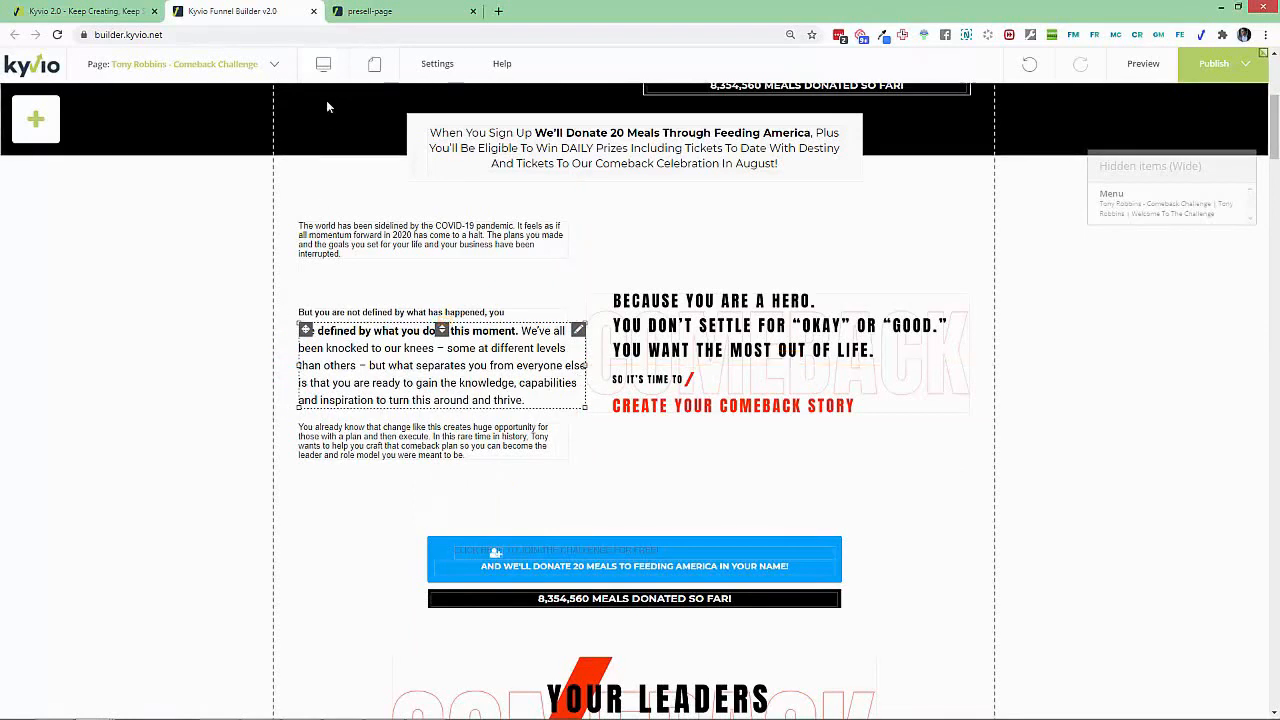
Step: Return to the Smart Funnels edit page for the imported Comeback funnel
{"action": "left_click", "coordinate": [88, 11]}
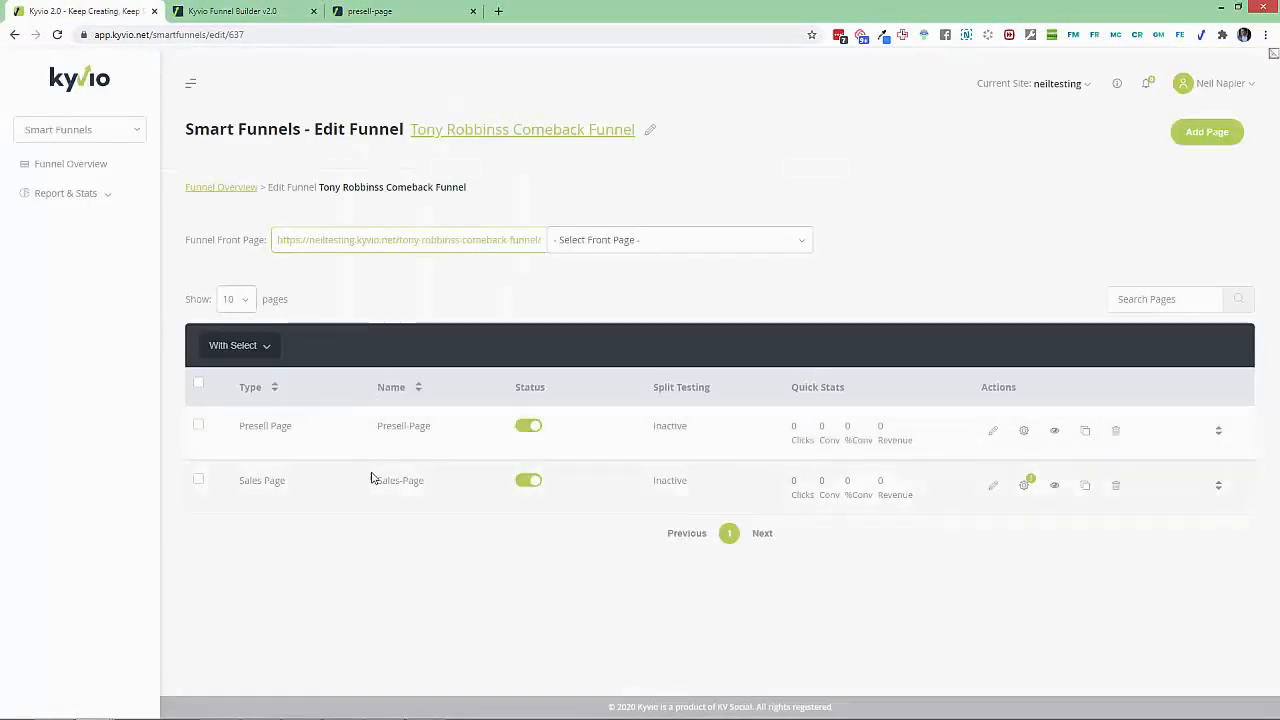